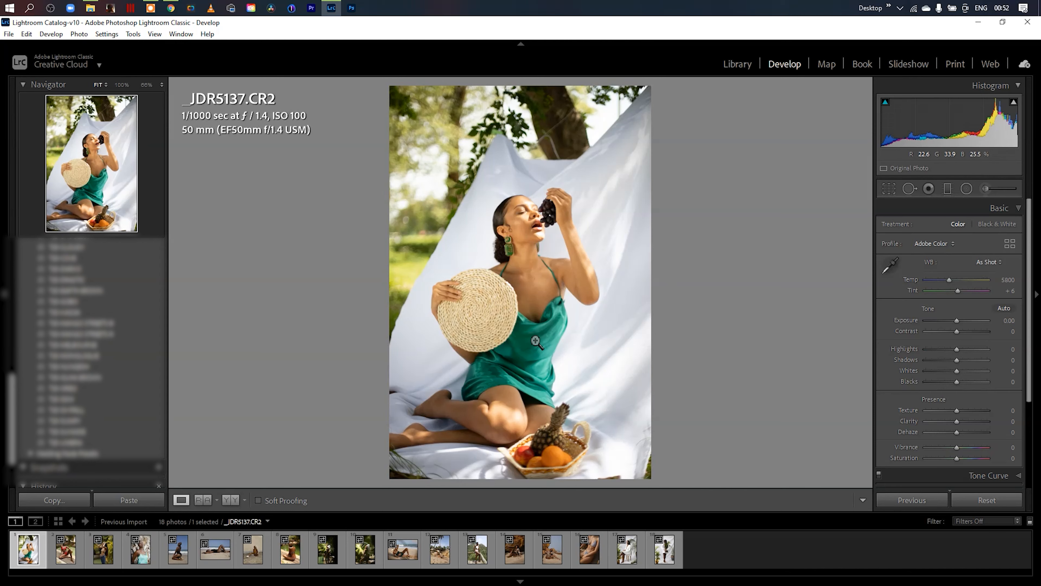
# - Look over the imported photos in the Library grid and return to the first photo in the Develop module
pyautogui.press('g')
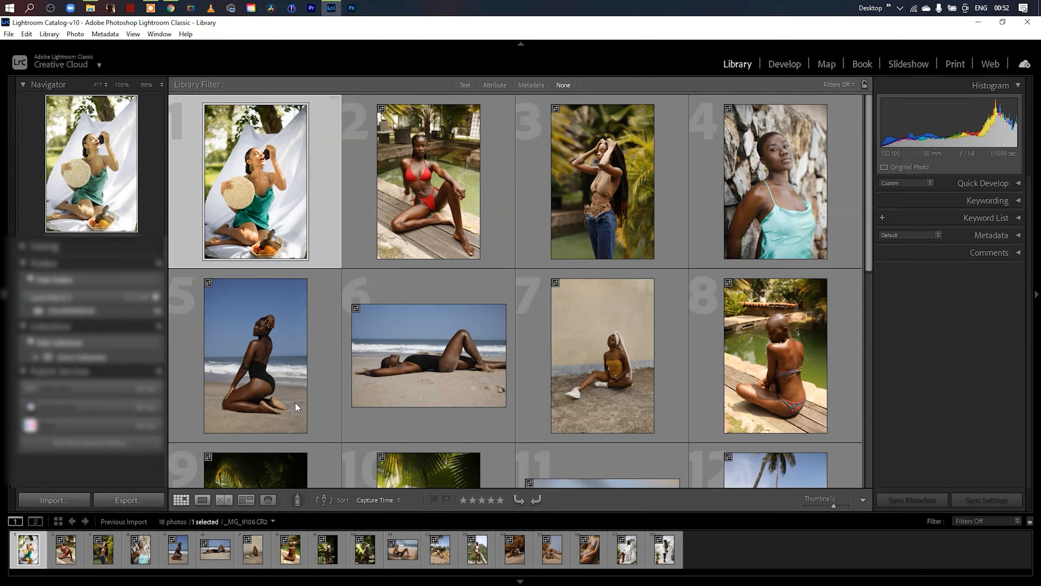
pyautogui.moveTo(871, 219); pyautogui.dragTo(778, 51)
pyautogui.click(780, 63)
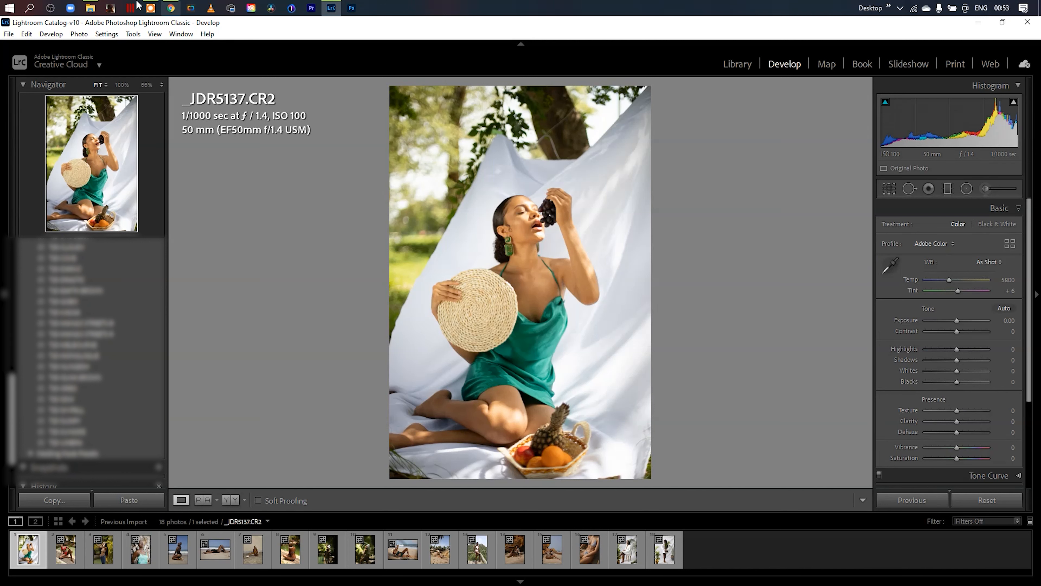
# - Switch to File Explorer to view the XMP files in the TJD COLOR PROFILES folder, and return to Lightroom Classic
pyautogui.click(90, 8)
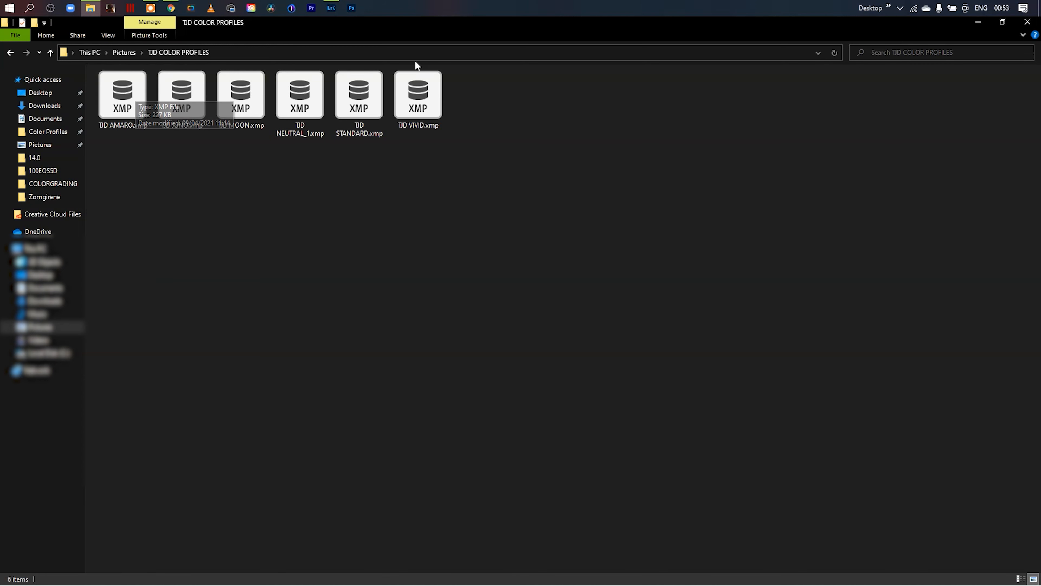
pyautogui.click(346, 20)
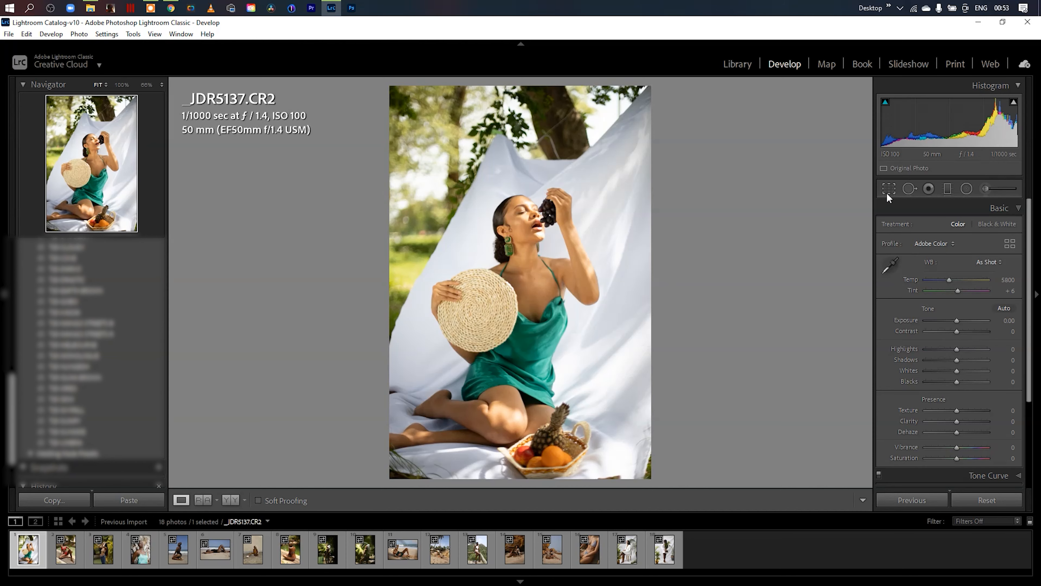
pyautogui.scroll(5, 15, 403)
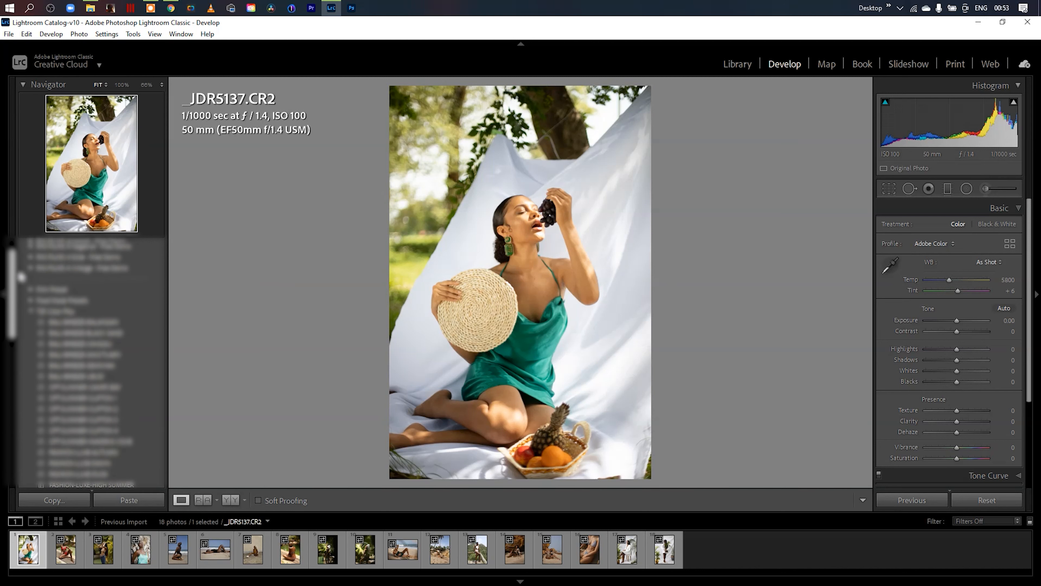
pyautogui.click(159, 247)
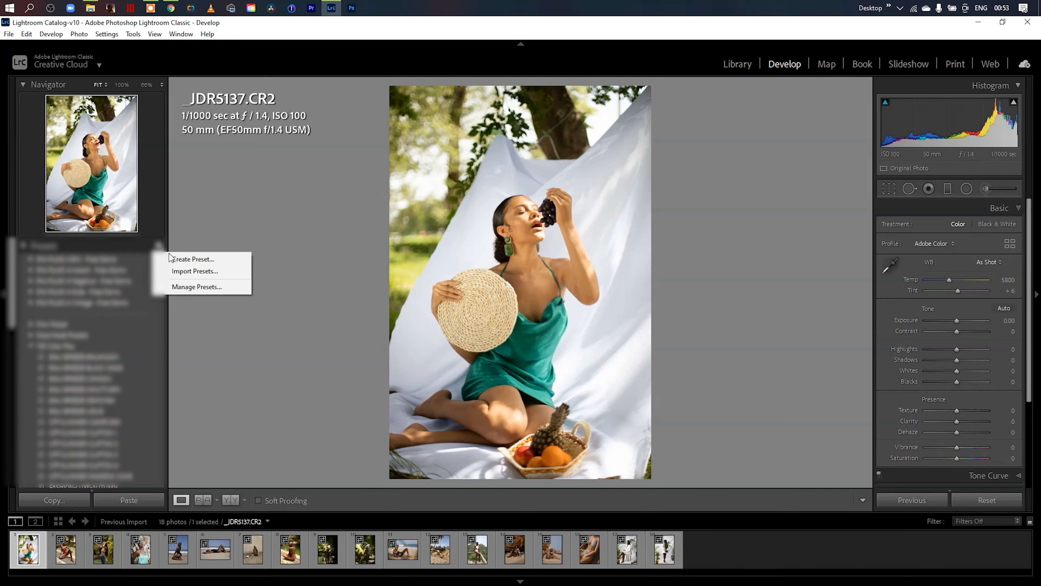
pyautogui.click(224, 271)
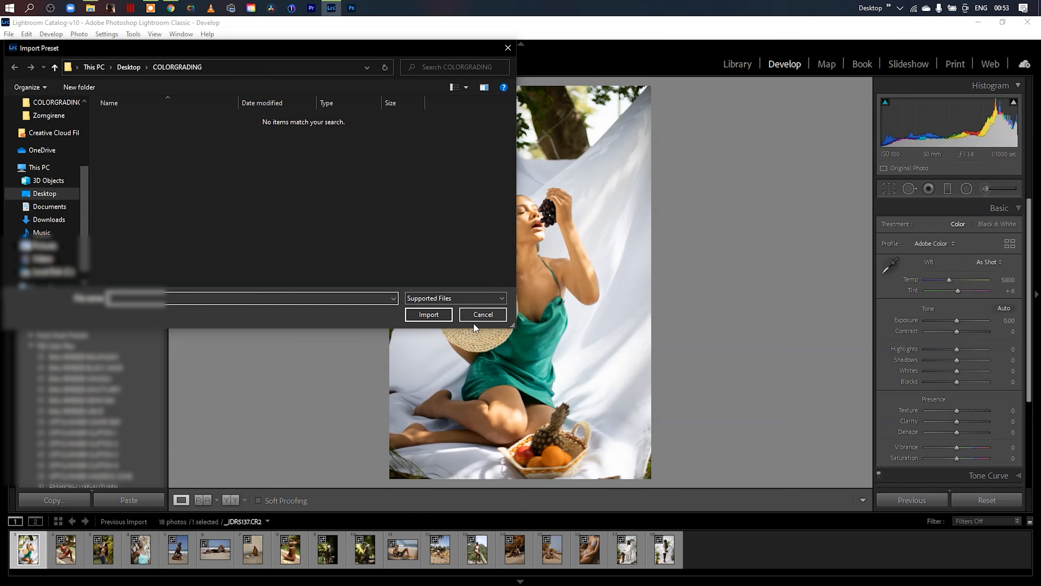
pyautogui.click(488, 313)
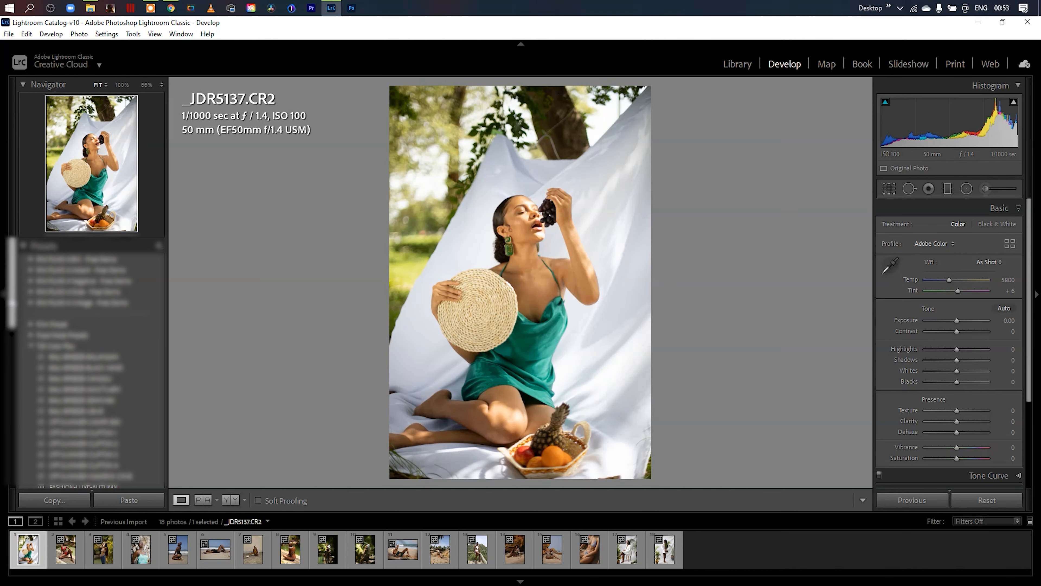
pyautogui.scroll(-10, 26, 422)
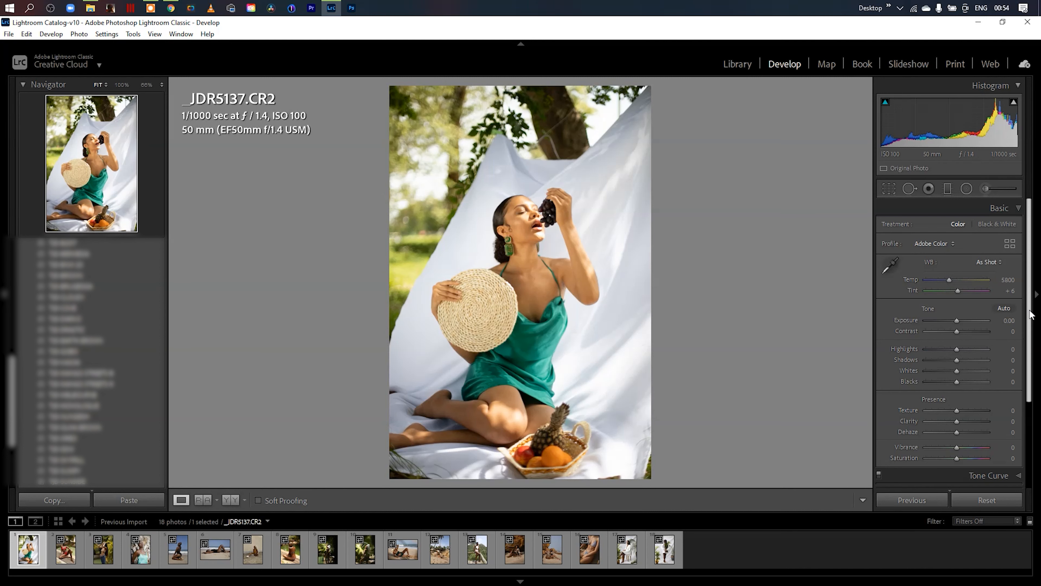
pyautogui.click(1021, 208)
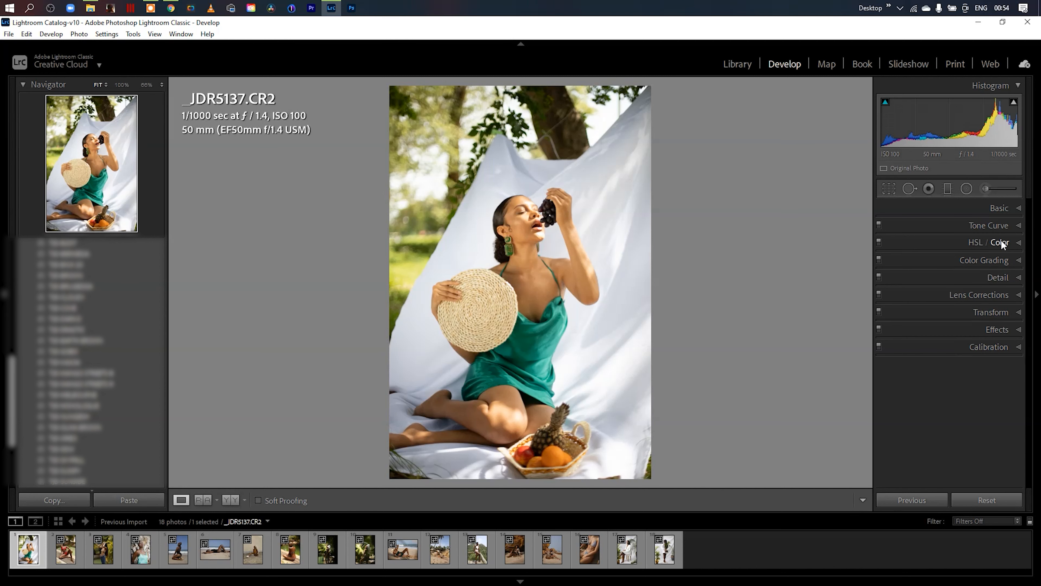
pyautogui.click(1020, 207)
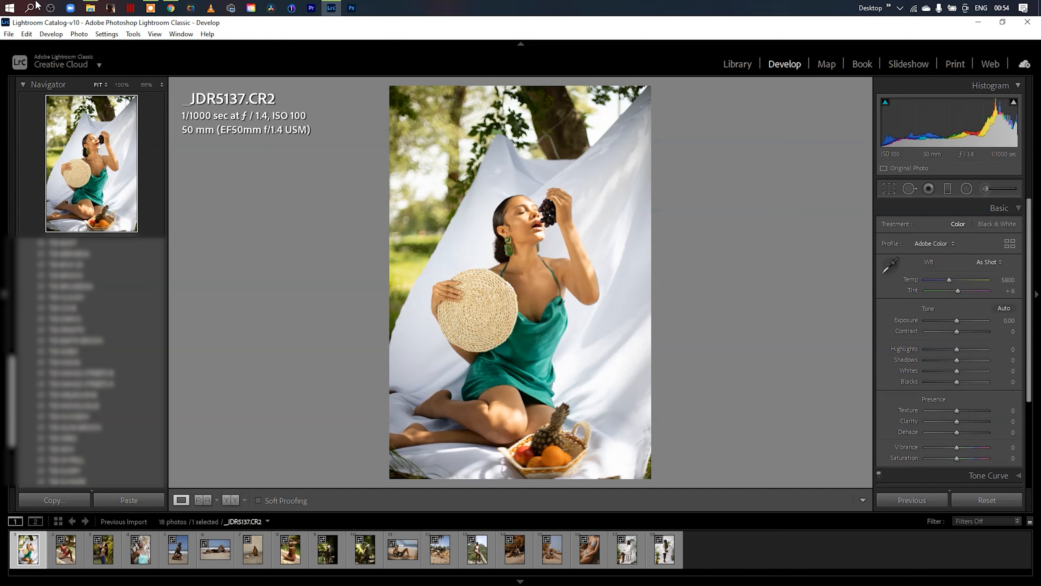
# - Review the TJD COLOR PROFILES files in File Explorer and the photo's available profile choices in Lightroom Classic
pyautogui.click(94, 10)
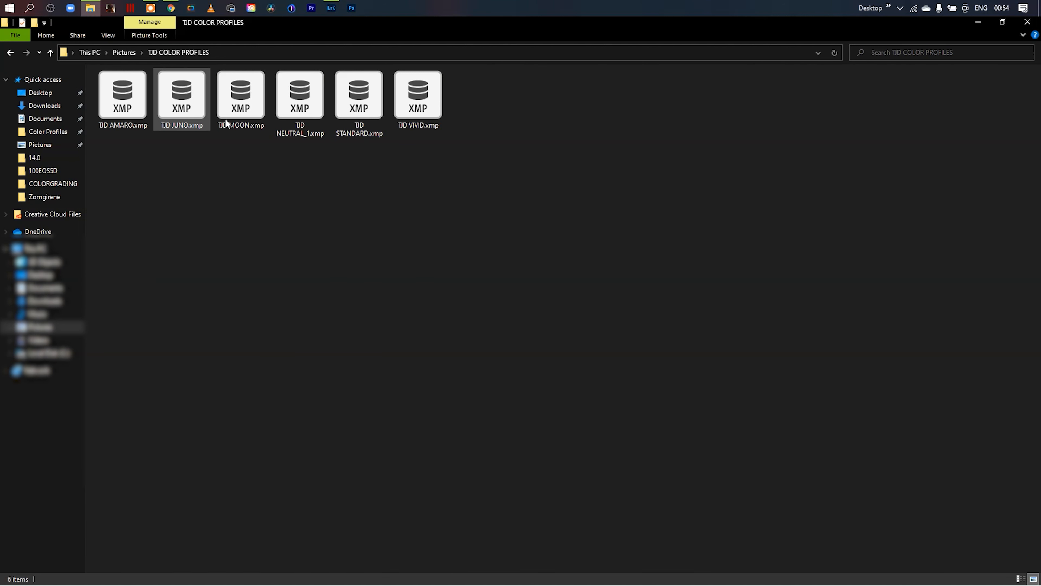
pyautogui.click(978, 22)
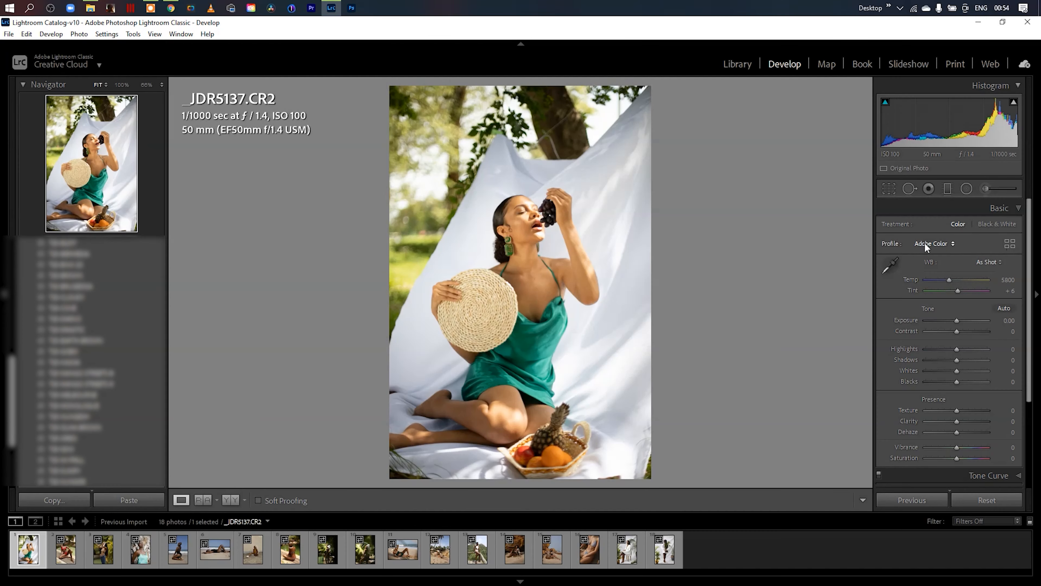
pyautogui.click(954, 245)
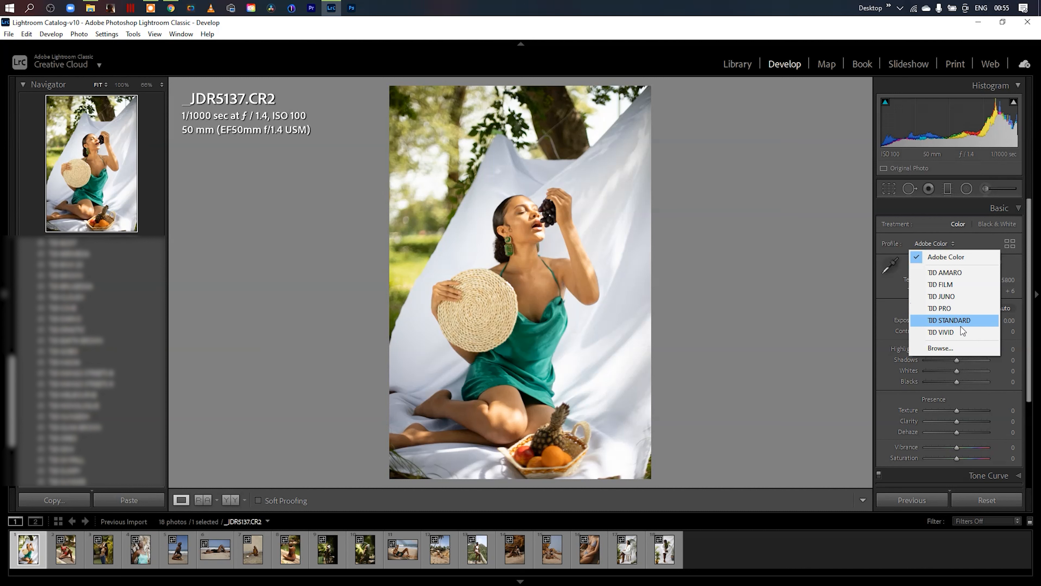
pyautogui.click(739, 258)
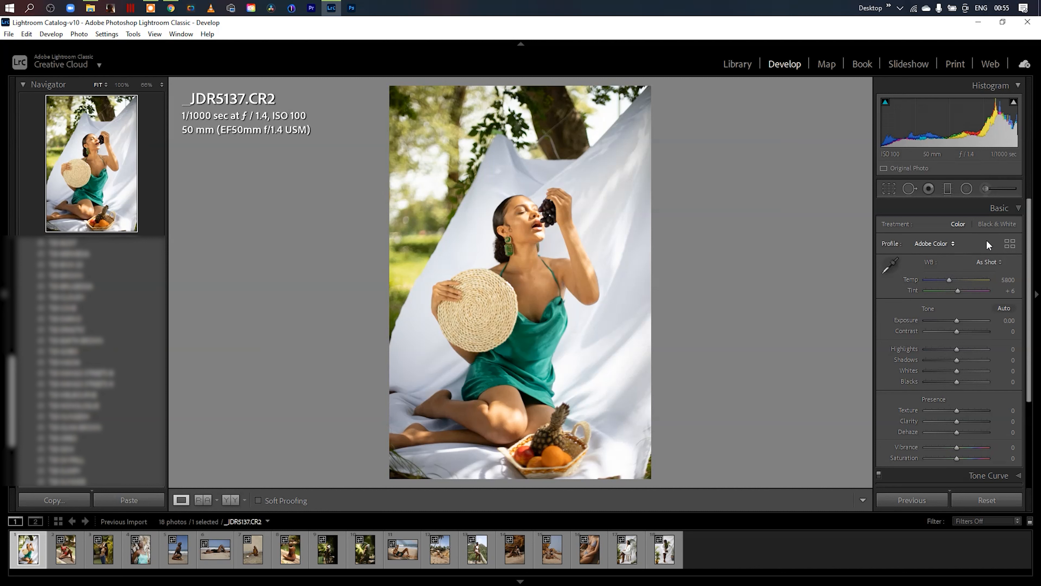
# - Apply the TJD FILM profile to the photo from the favorite profiles in the Profile Browser
pyautogui.click(1010, 243)
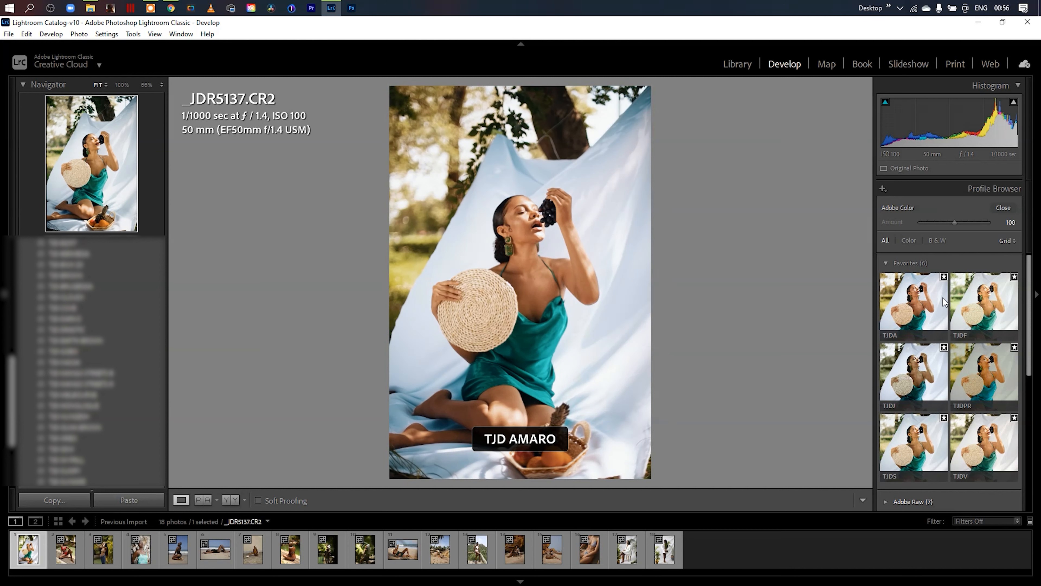
pyautogui.click(988, 300)
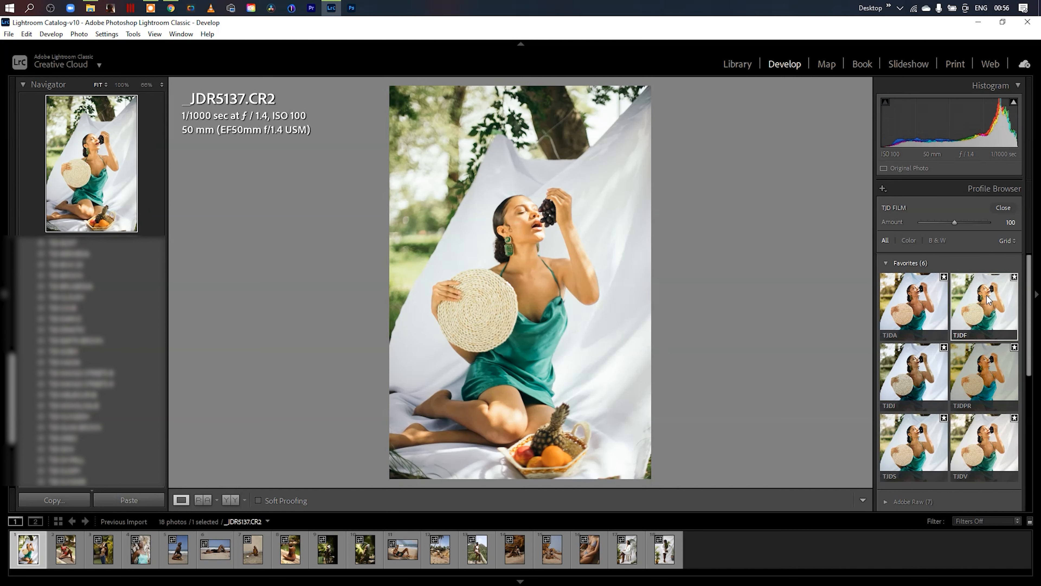
pyautogui.click(1005, 207)
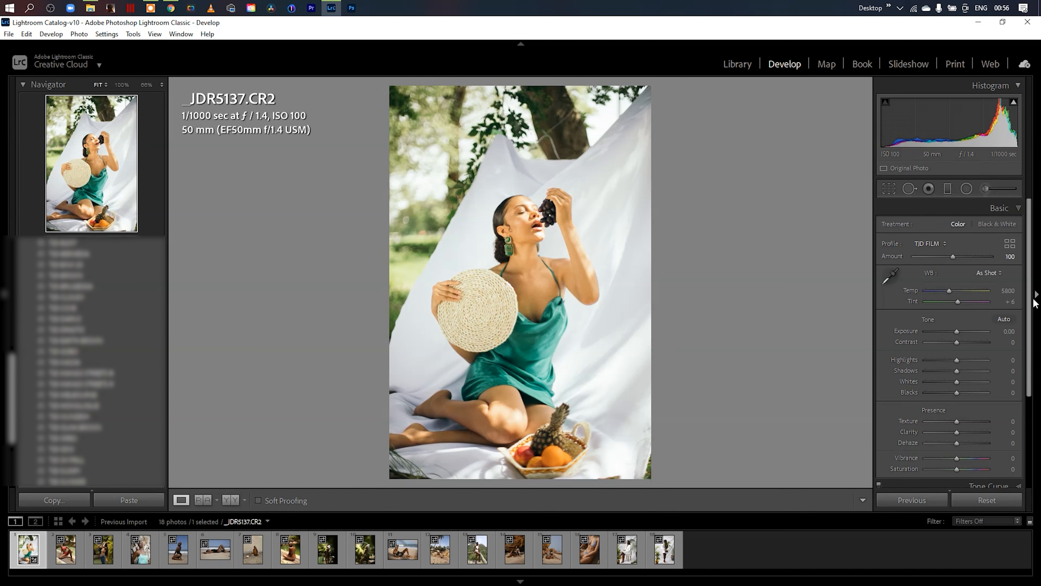
# - Examine the Basic, Tone Curve and HSL settings, including all hue, saturation and luminance values, for changes made by the profile
pyautogui.moveTo(1030, 306)
pyautogui.mouseDown()
pyautogui.moveTo(1028, 351)
pyautogui.moveTo(1037, 306)
pyautogui.mouseUp()
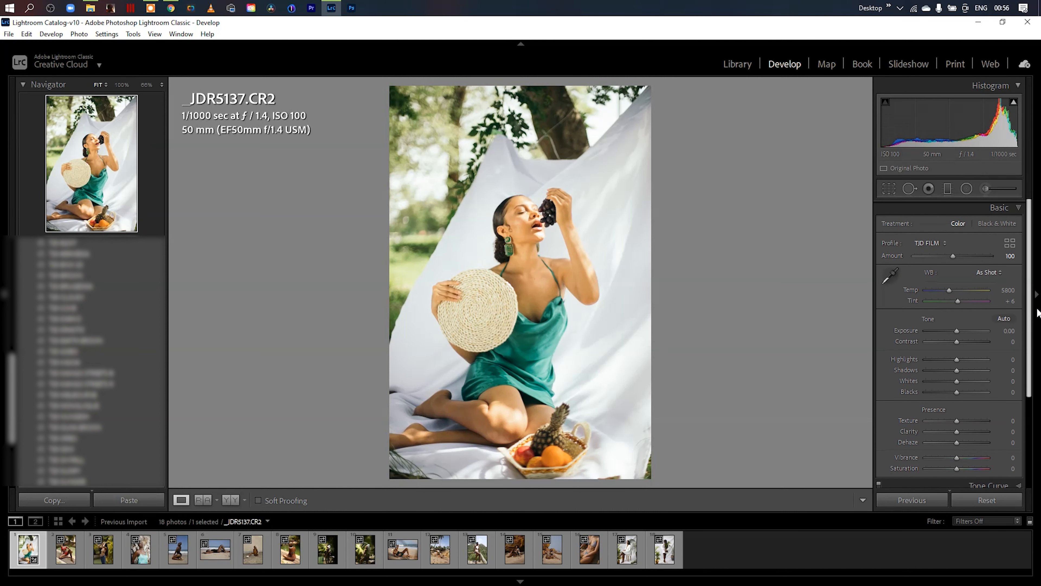
pyautogui.scroll(-1, 1009, 329)
pyautogui.scroll(1, 1021, 254)
pyautogui.click(1011, 207)
pyautogui.click(1019, 226)
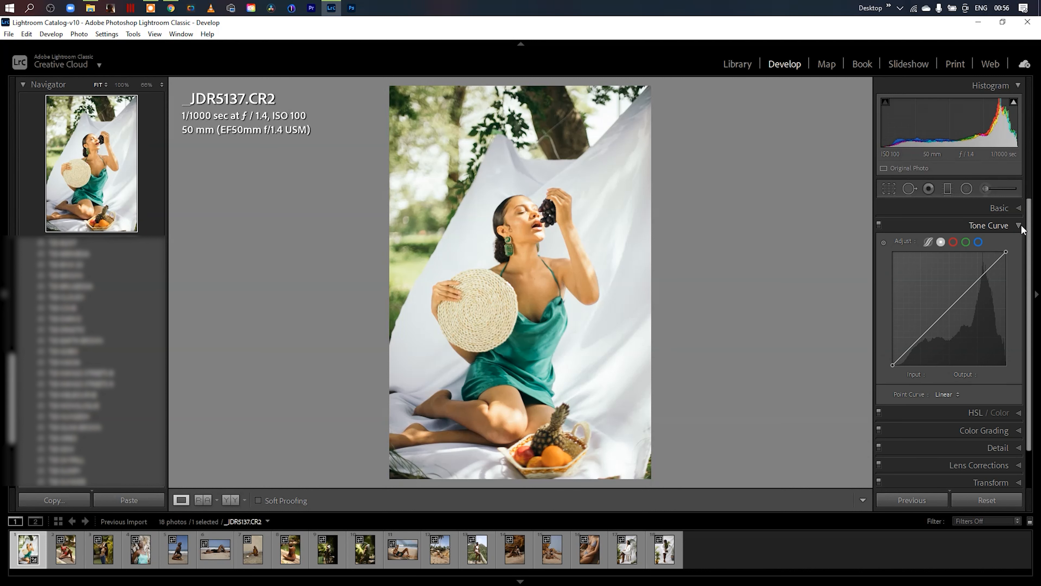
pyautogui.click(1020, 225)
pyautogui.click(1018, 242)
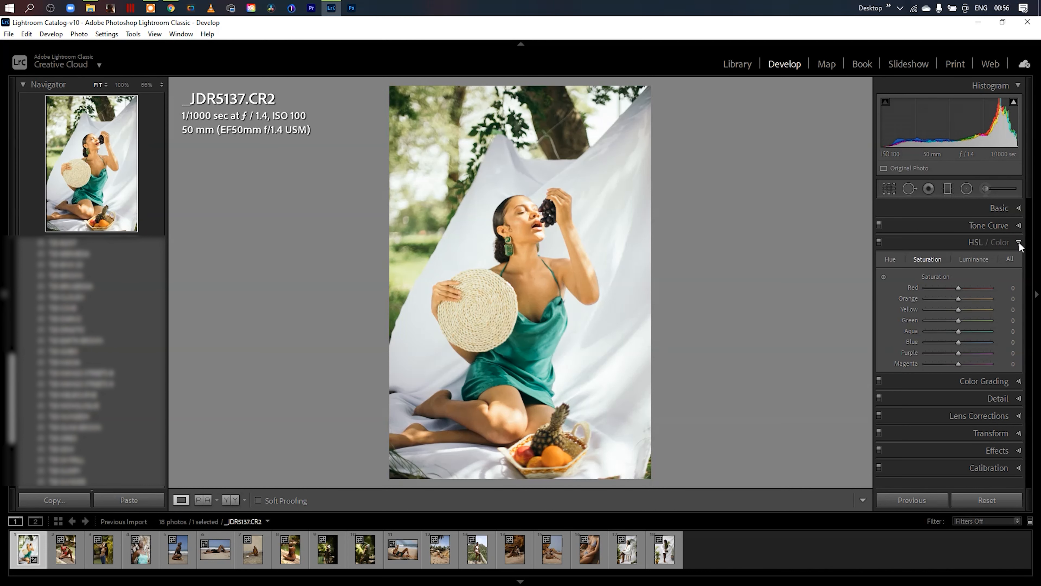
pyautogui.click(1010, 258)
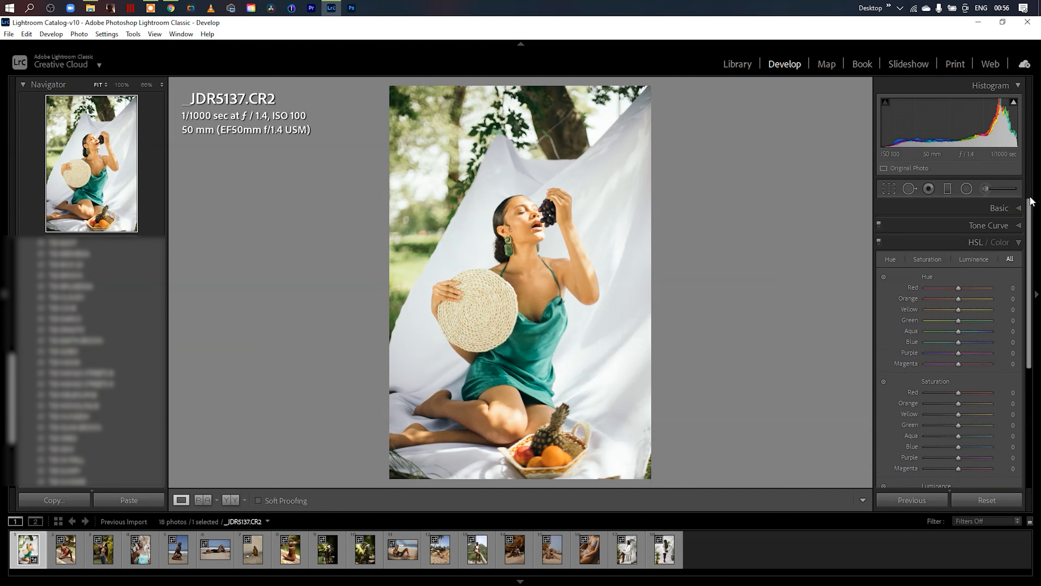
pyautogui.scroll(-5, 1030, 225)
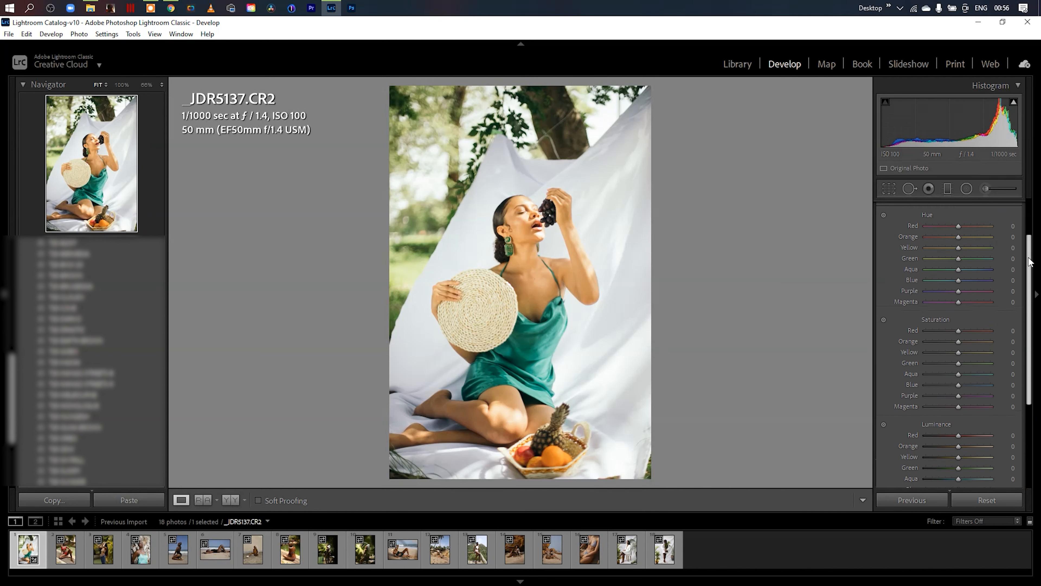
pyautogui.scroll(3, 1029, 228)
pyautogui.click(1020, 209)
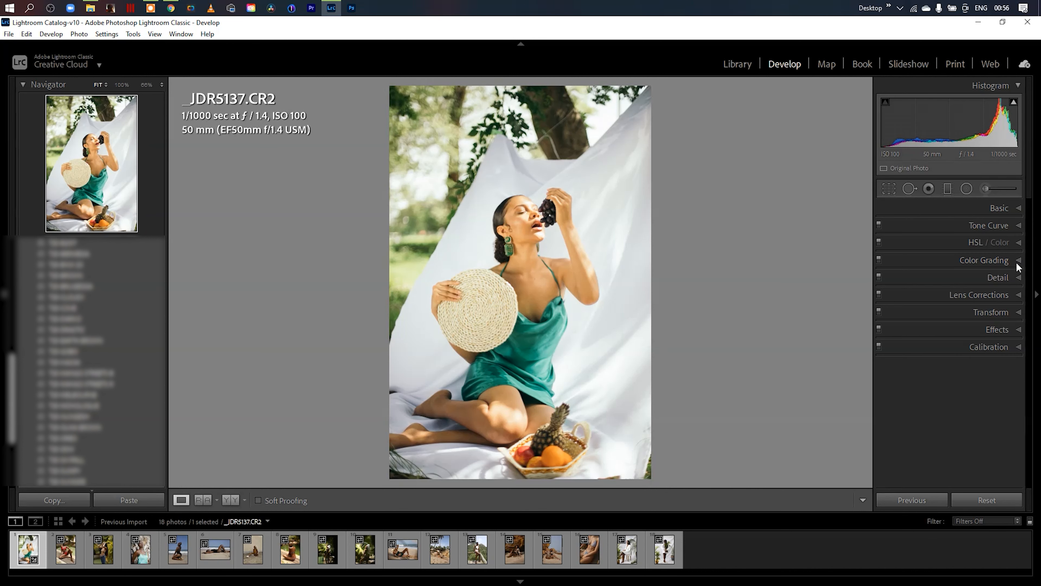
# - Examine the Color Grading, Detail, Lens Corrections, Transform and Calibration settings for changes made by the profile
pyautogui.click(1019, 261)
pyautogui.click(1019, 261)
pyautogui.click(1018, 278)
pyautogui.click(1018, 278)
pyautogui.click(1016, 295)
pyautogui.click(1016, 295)
pyautogui.click(1019, 313)
pyautogui.click(1019, 313)
pyautogui.click(1018, 347)
pyautogui.scroll(-3, 1030, 308)
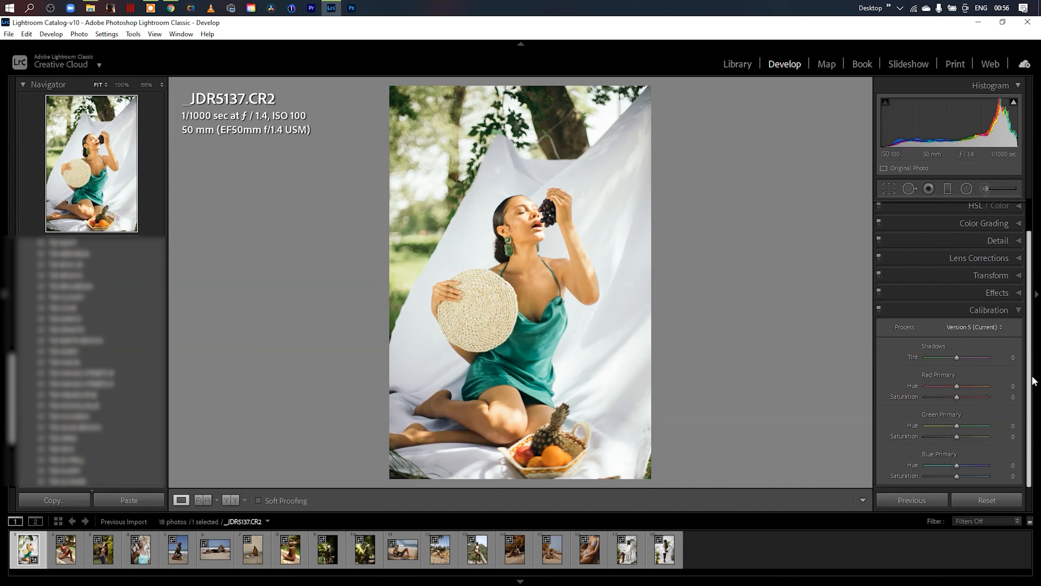
pyautogui.scroll(3, 1030, 349)
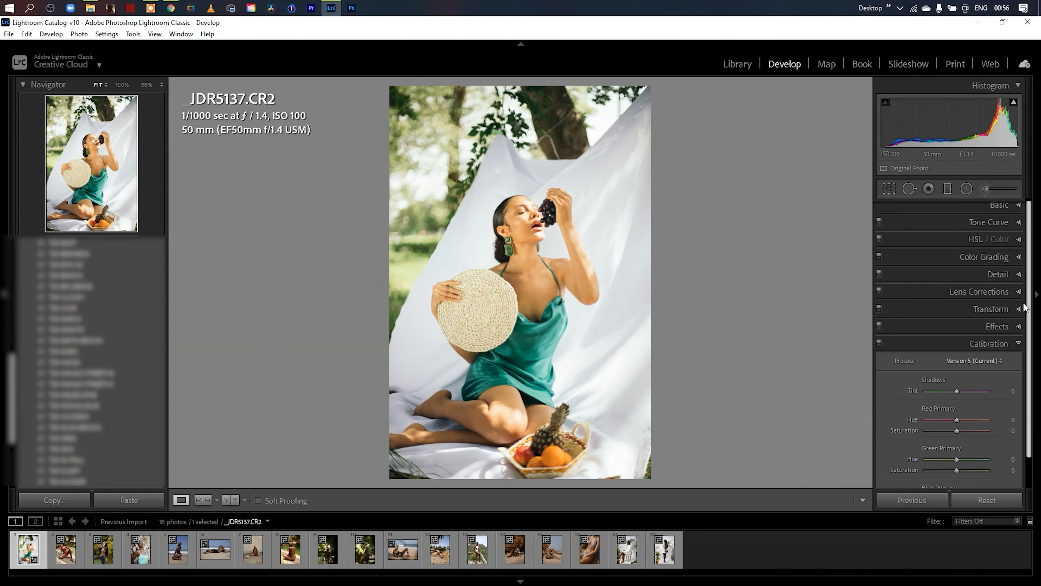
pyautogui.click(1020, 347)
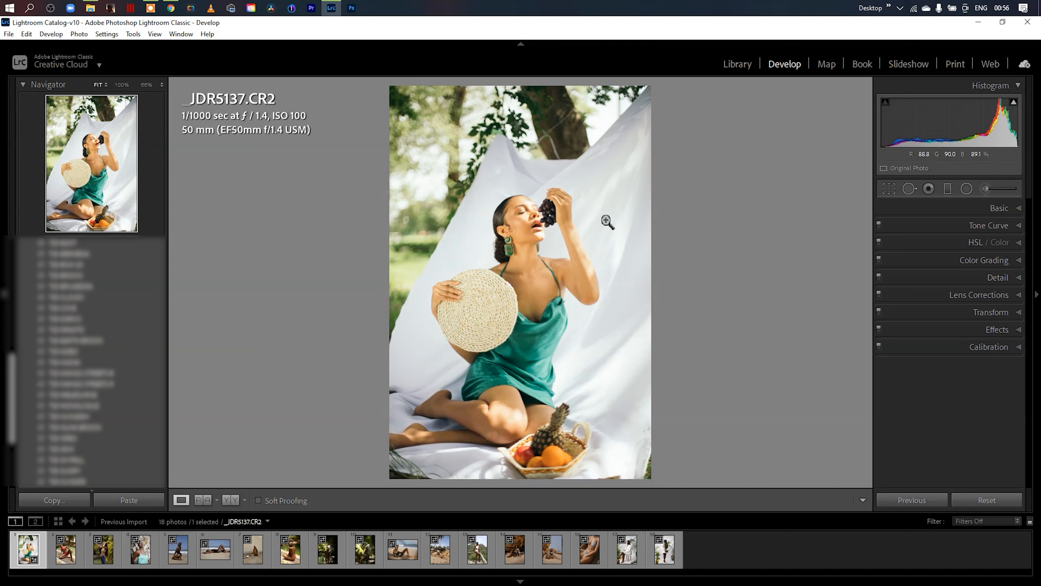
# - Show the photo's before and after versions side by side and expand the Basic adjustments
pyautogui.click(232, 499)
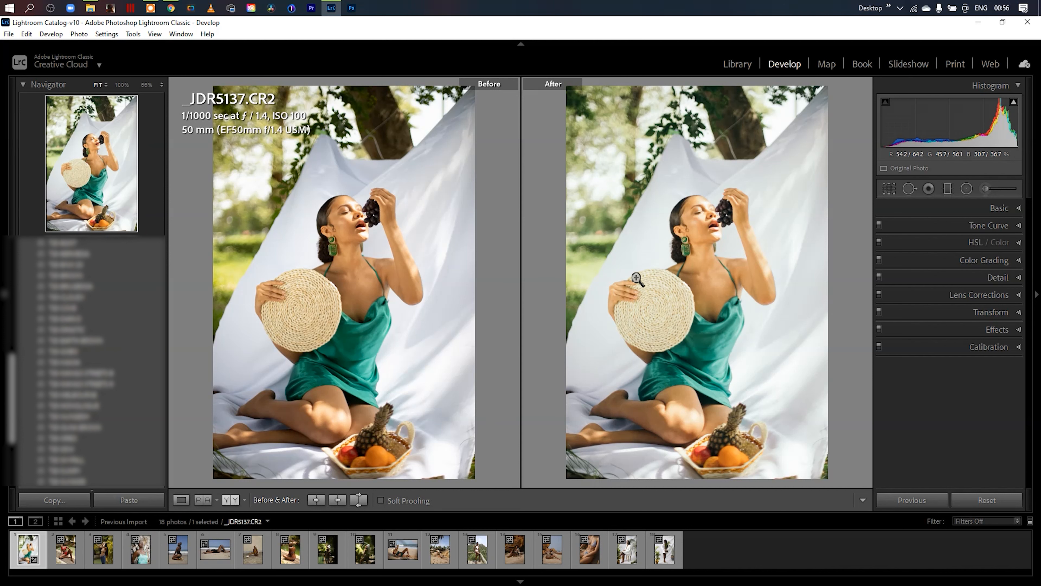
pyautogui.click(1019, 208)
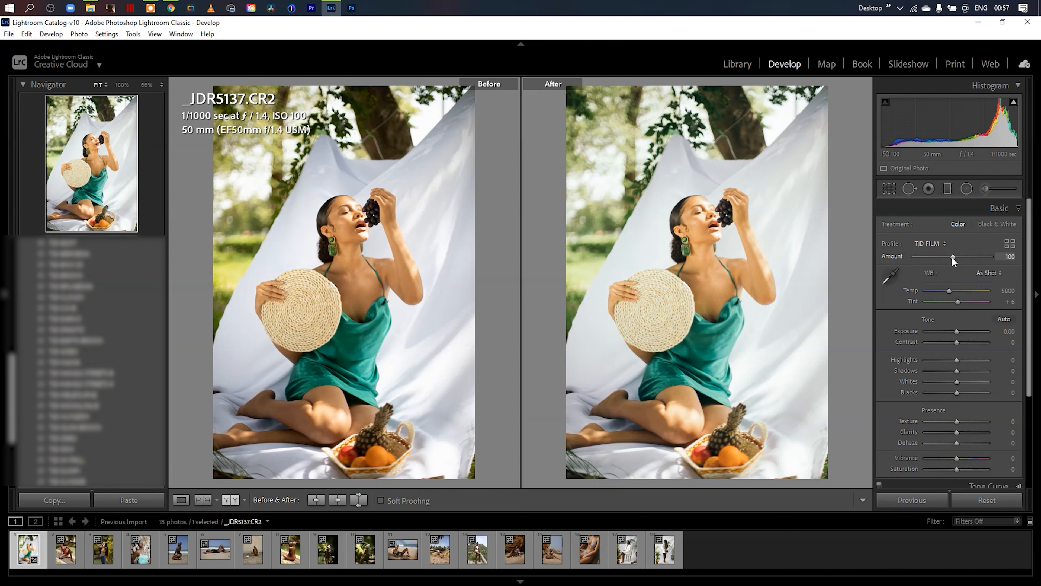
# - Try the TJD FILM profile's Amount at 0 and at 200, and reset it to the default 100
pyautogui.moveTo(951, 256); pyautogui.dragTo(911, 256)
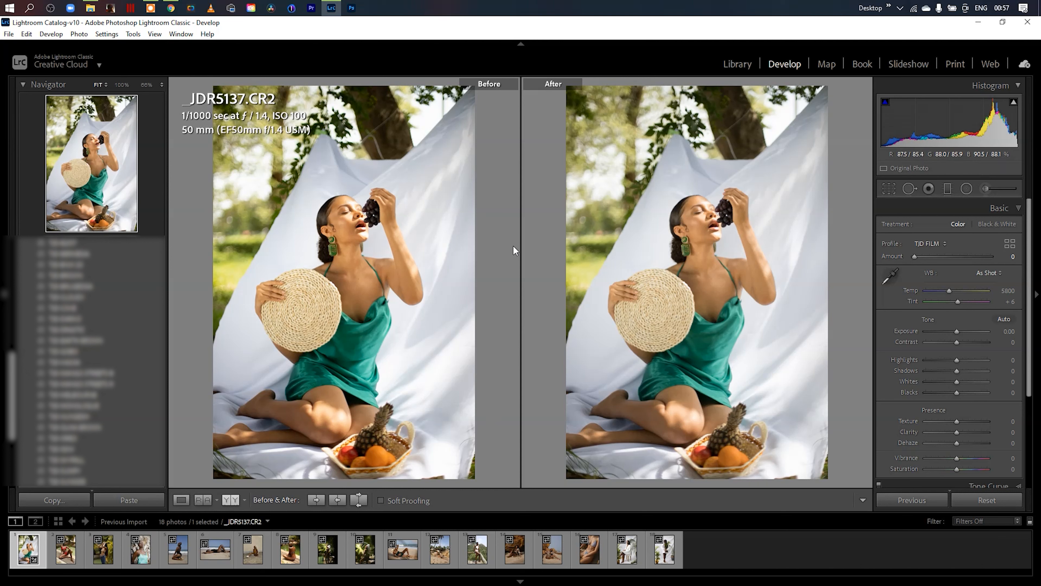
pyautogui.moveTo(913, 254); pyautogui.dragTo(1011, 256)
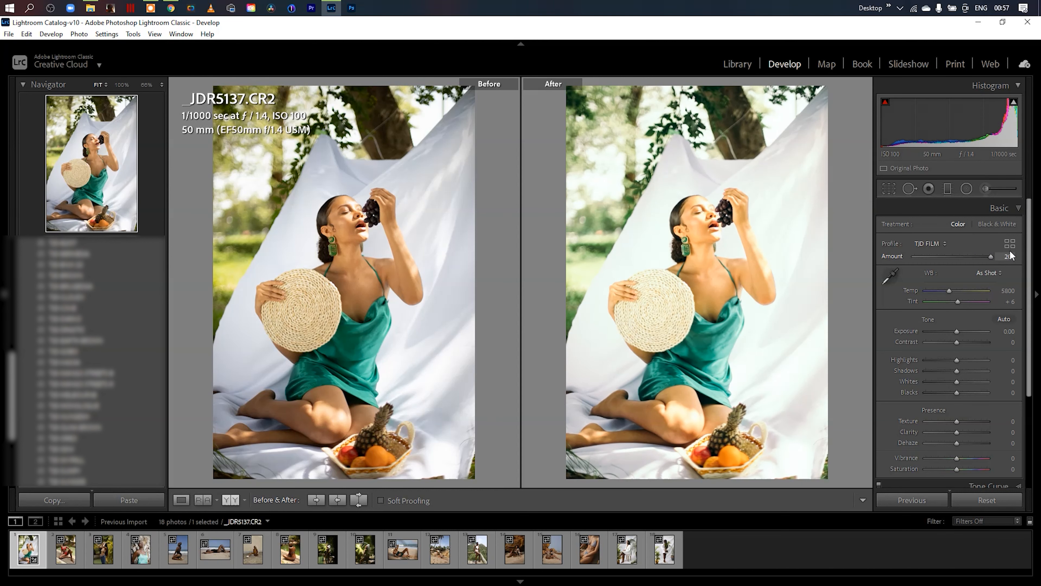
pyautogui.doubleClick(991, 256)
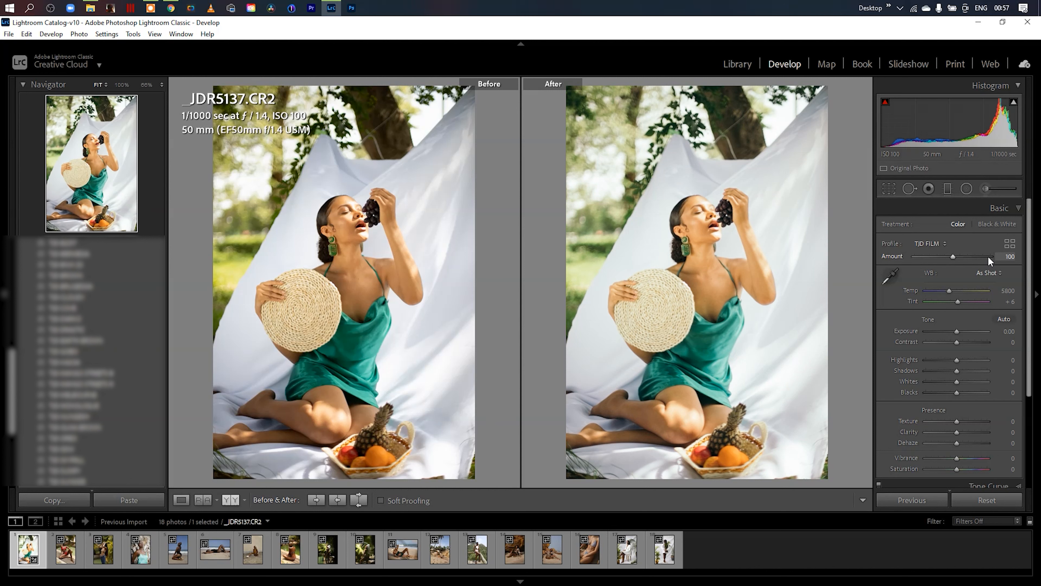
# - Apply the TJD STANDARD profile to the photo with its Amount at 100 and close the Profile Browser
pyautogui.click(1009, 246)
pyautogui.scroll(-2, 1034, 368)
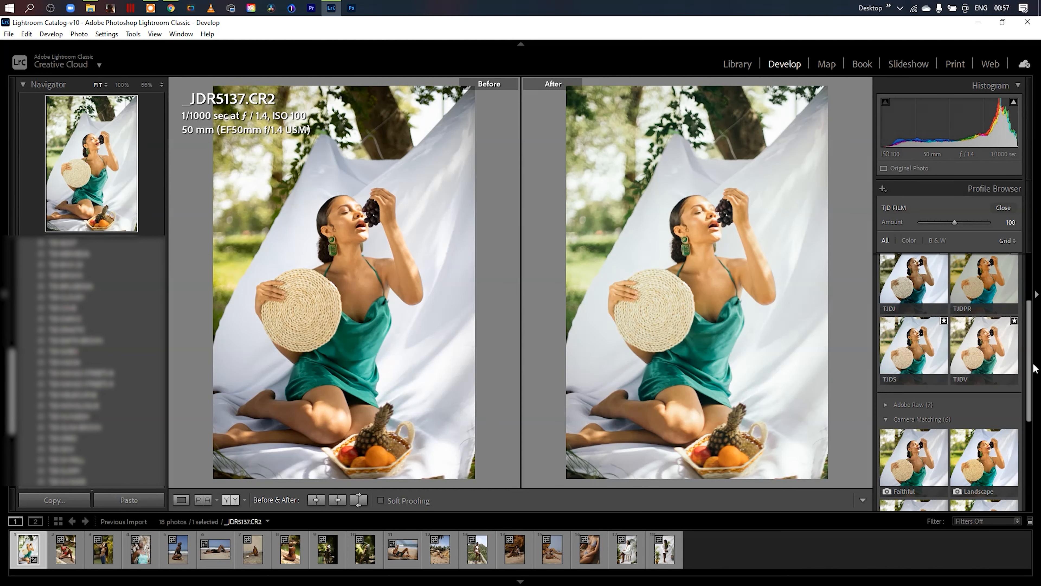
pyautogui.click(914, 349)
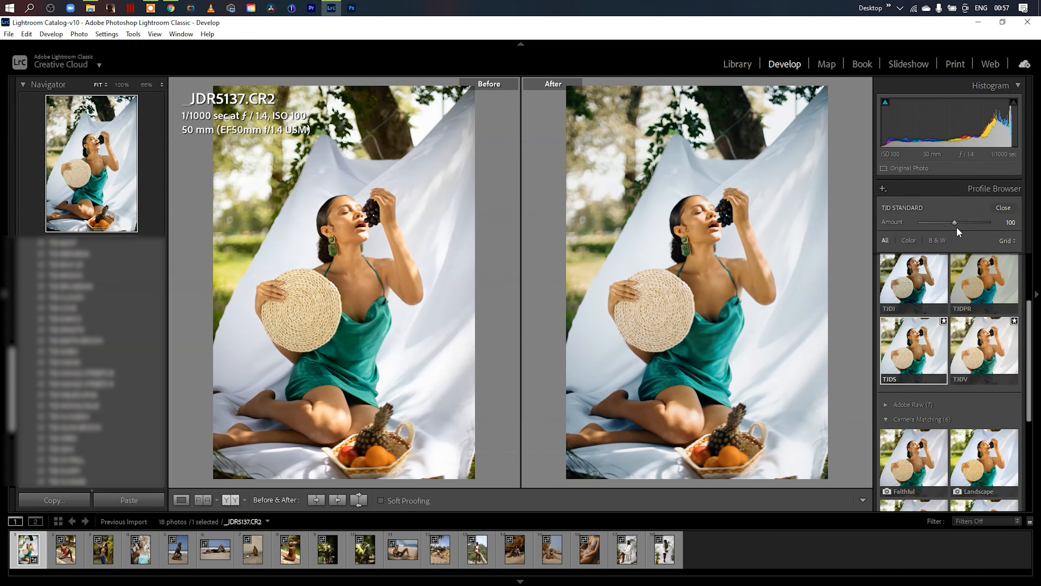
pyautogui.moveTo(956, 223)
pyautogui.mouseDown()
pyautogui.moveTo(1006, 224)
pyautogui.moveTo(885, 216)
pyautogui.moveTo(956, 221)
pyautogui.mouseUp()
pyautogui.click(1003, 208)
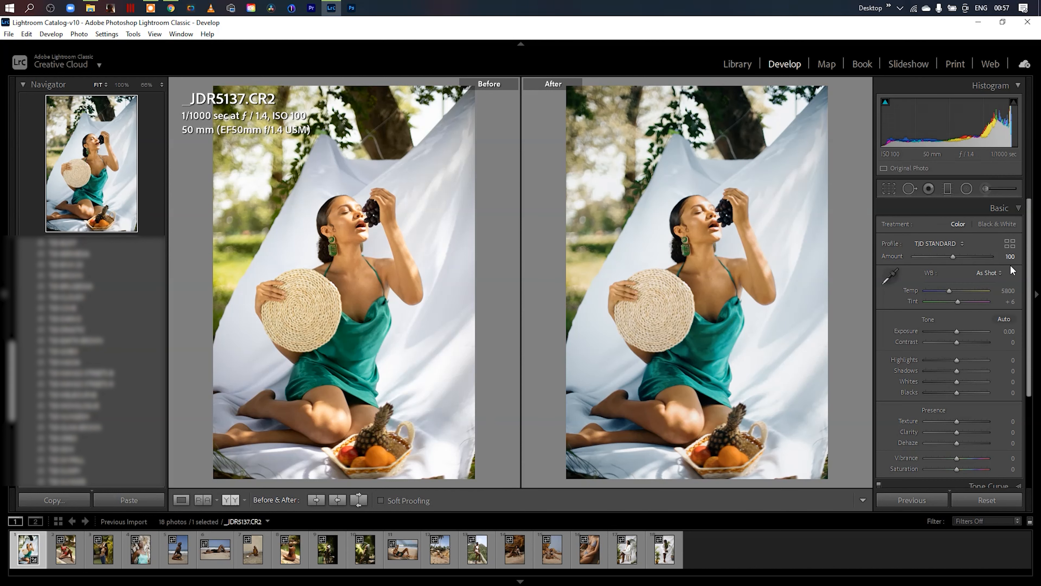
# - Set the photo's Shadows to +21, Contrast to +6, Whites to +9 and Vibrance to +23
pyautogui.moveTo(1030, 276); pyautogui.dragTo(1031, 306)
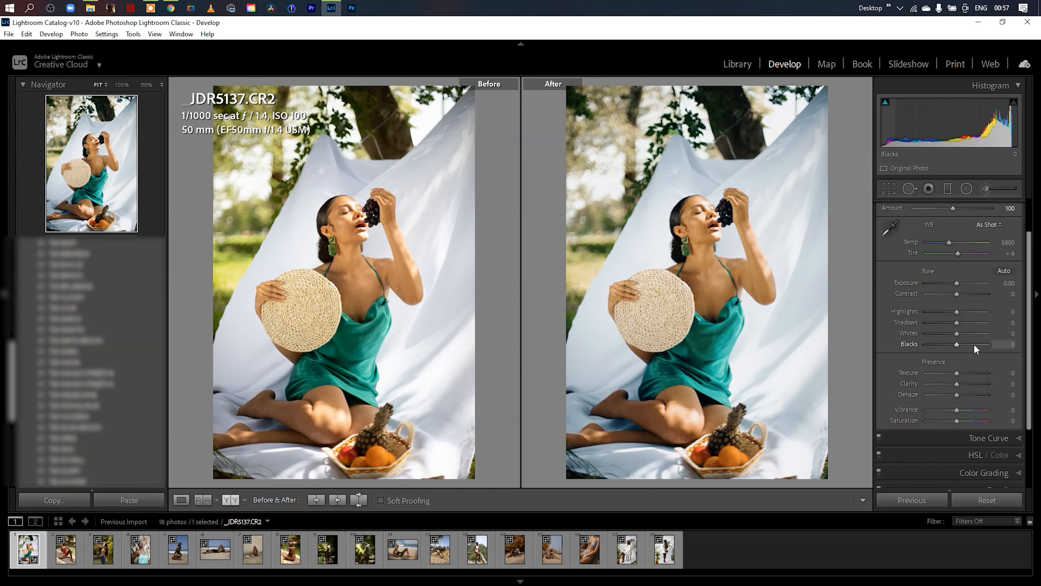
pyautogui.moveTo(958, 323); pyautogui.dragTo(965, 321)
pyautogui.moveTo(957, 409); pyautogui.dragTo(970, 409)
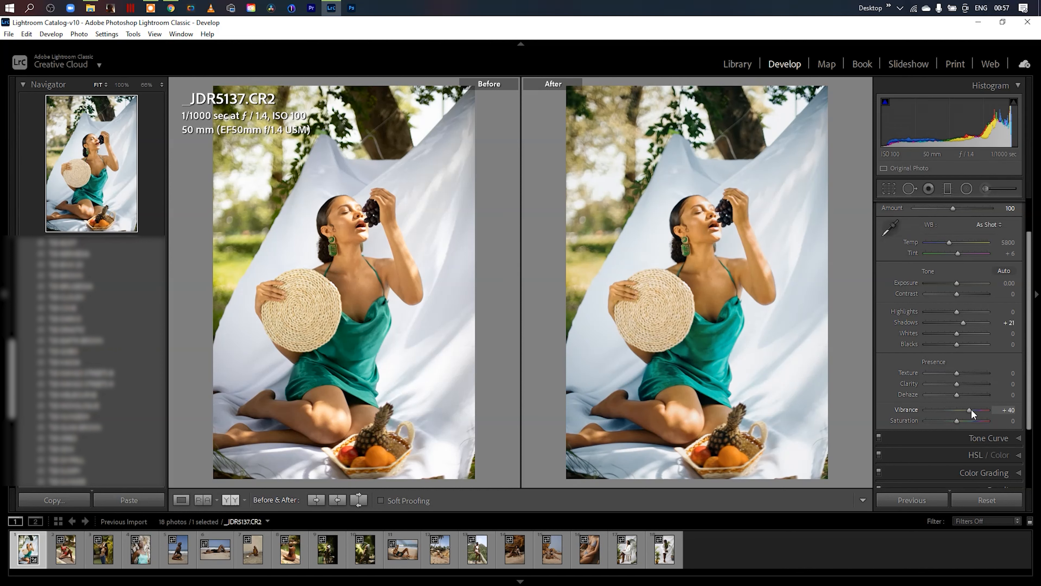
pyautogui.scroll(-2, 999, 281)
pyautogui.moveTo(1007, 266); pyautogui.dragTo(1010, 267)
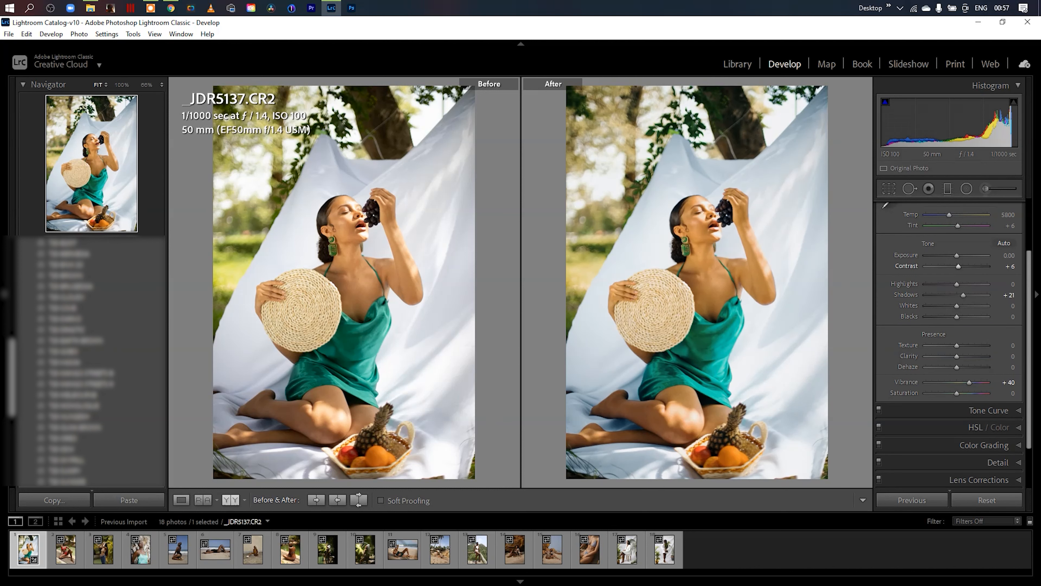
pyautogui.moveTo(966, 383); pyautogui.dragTo(963, 384)
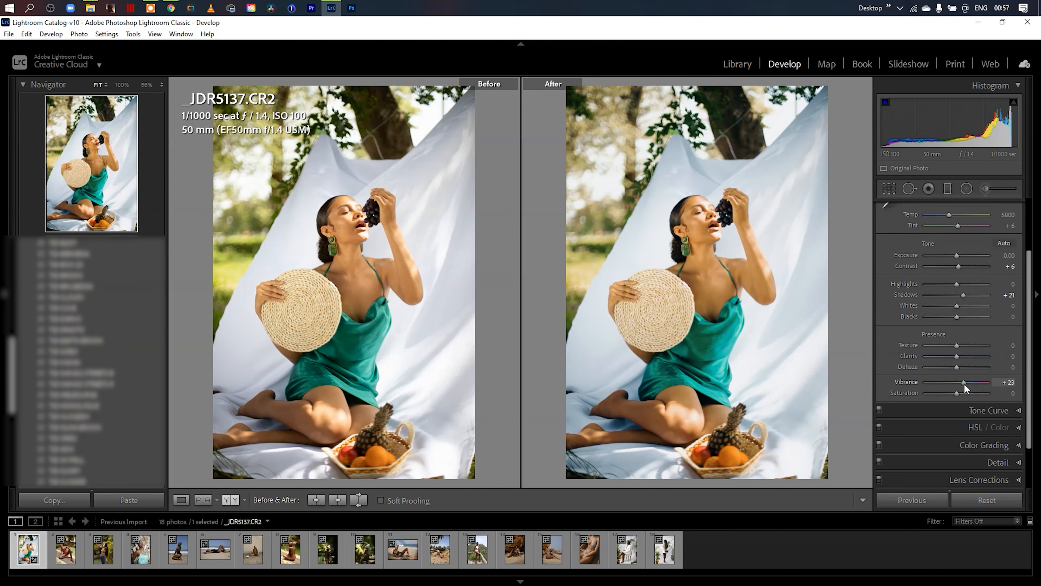
pyautogui.moveTo(958, 307)
pyautogui.mouseDown()
pyautogui.moveTo(934, 306)
pyautogui.moveTo(964, 306)
pyautogui.mouseUp()
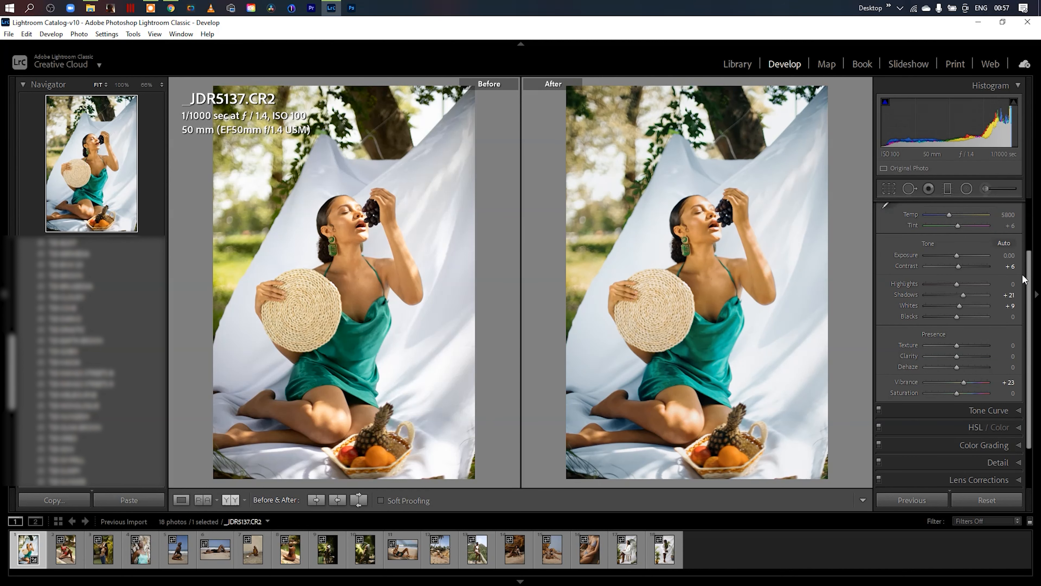
# - Set the Orange hue to -3 and the Orange luminance to +23 in the HSL adjustments, and collapse them
pyautogui.moveTo(1028, 281); pyautogui.dragTo(1028, 213)
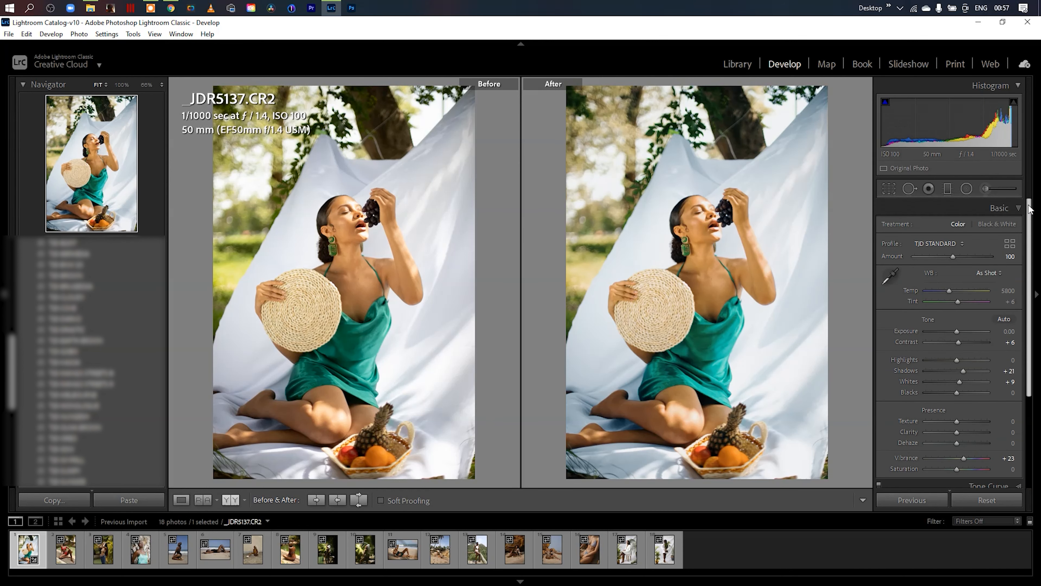
pyautogui.click(1016, 208)
pyautogui.click(1018, 242)
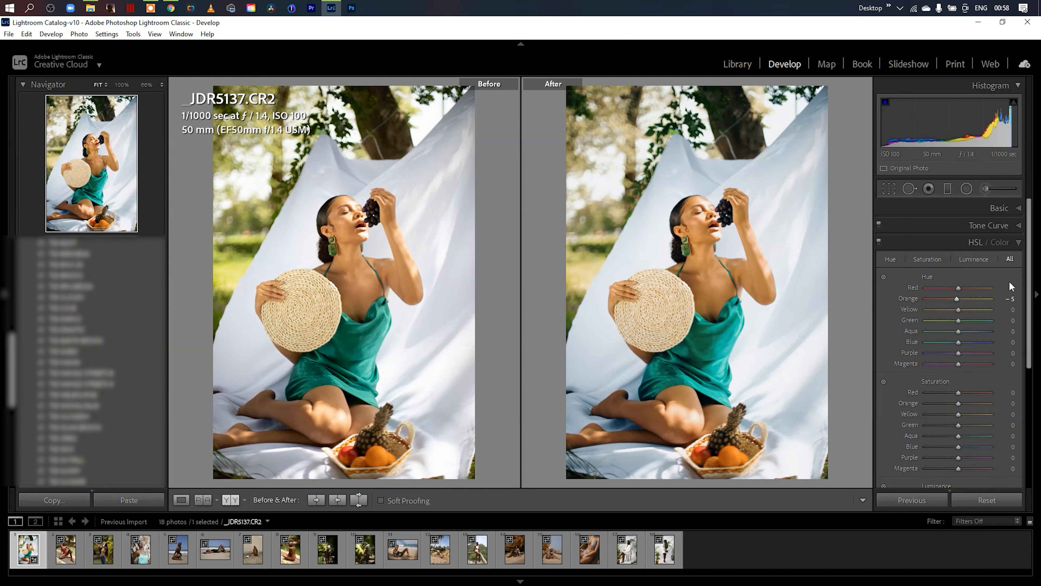
pyautogui.moveTo(958, 403); pyautogui.dragTo(952, 403)
pyautogui.moveTo(1028, 340); pyautogui.dragTo(1028, 403)
pyautogui.moveTo(959, 395); pyautogui.dragTo(966, 395)
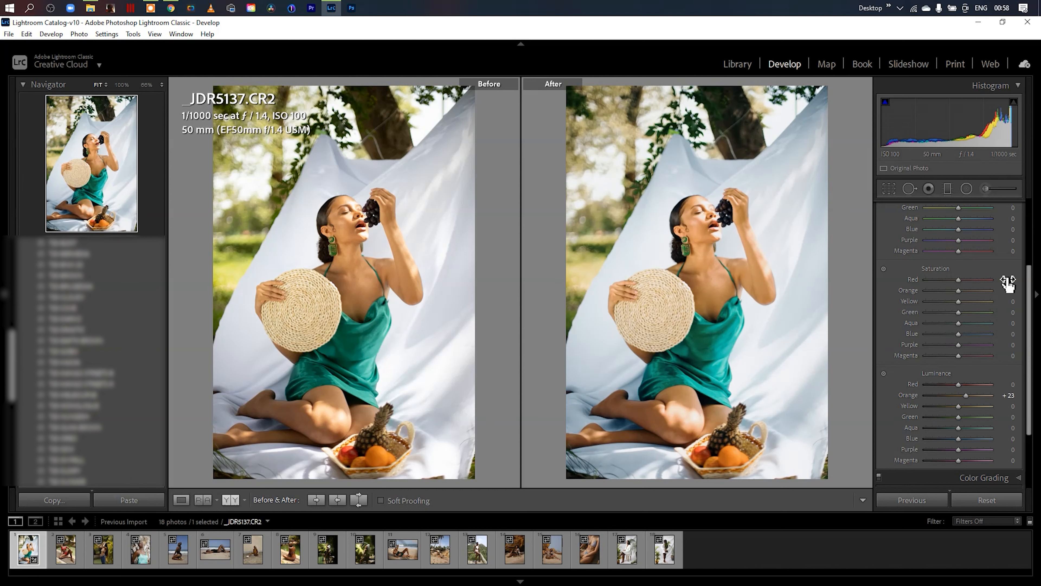
pyautogui.scroll(3, 1030, 295)
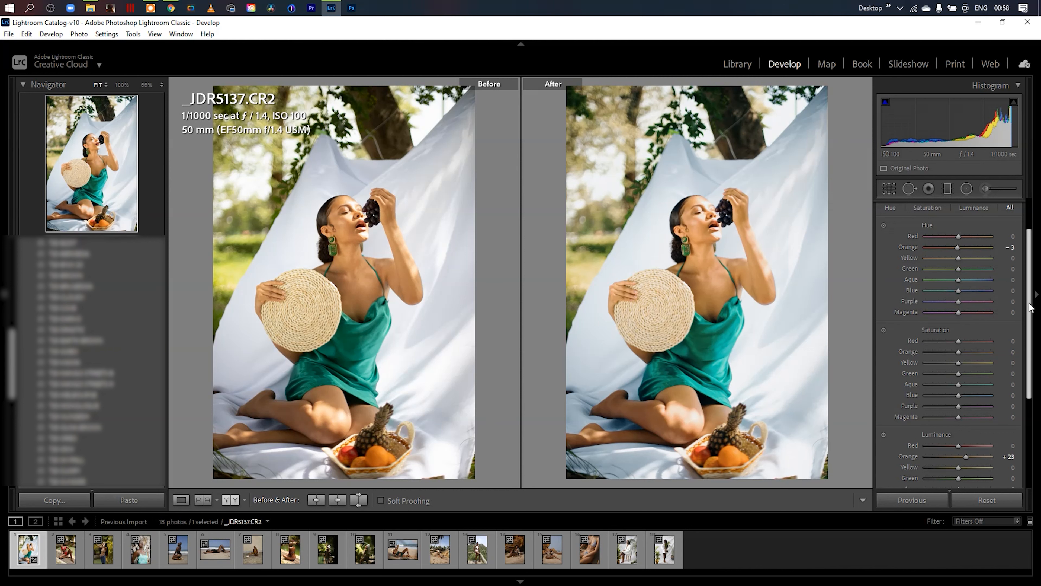
pyautogui.scroll(2, 1033, 303)
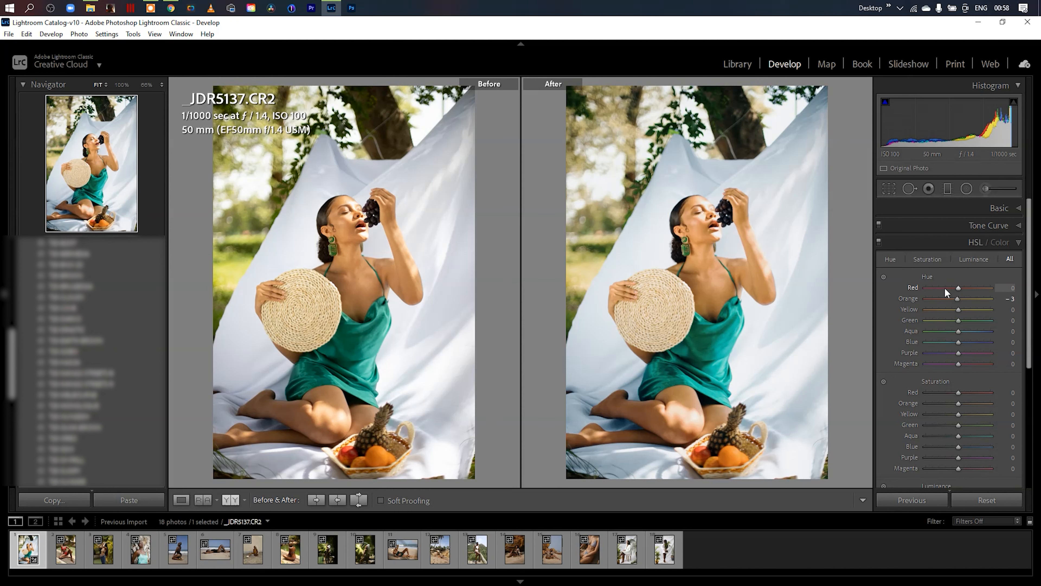
pyautogui.click(1019, 244)
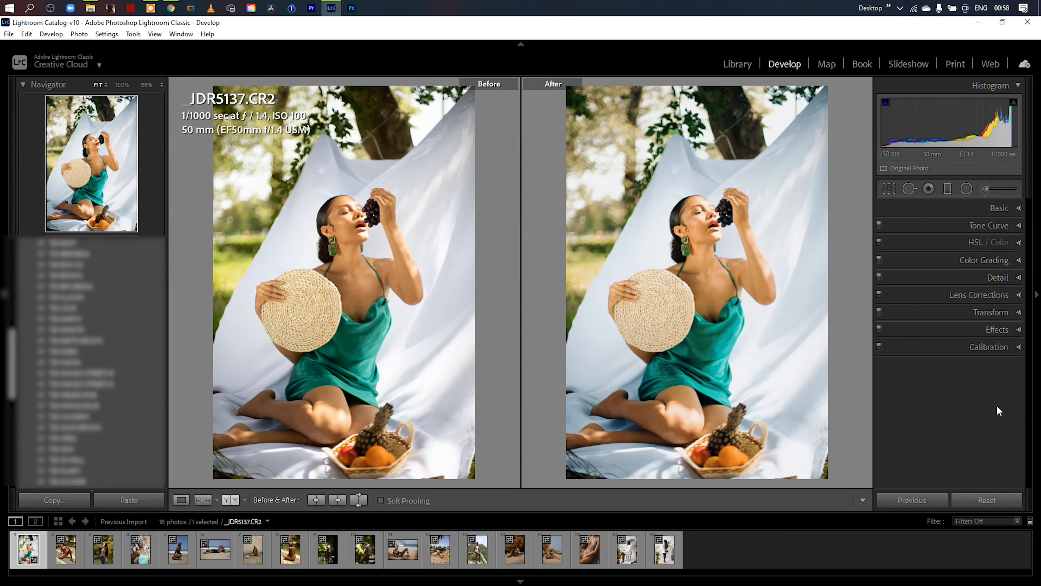
# - Reset the photo's develop settings, apply the TJD FILM profile with its Amount at 100, and close the Profile Browser
pyautogui.click(986, 501)
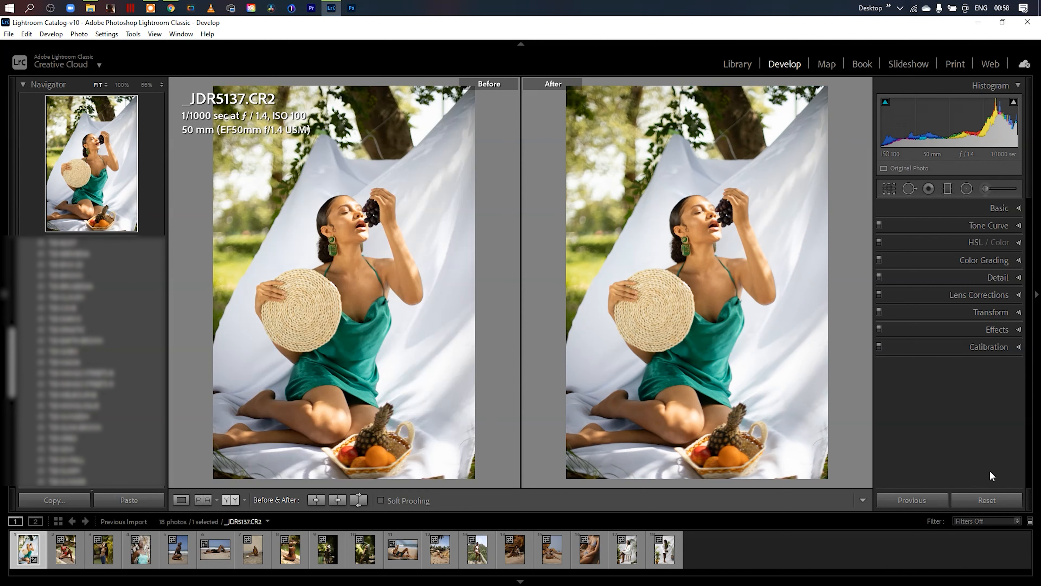
pyautogui.click(1021, 214)
pyautogui.click(1010, 244)
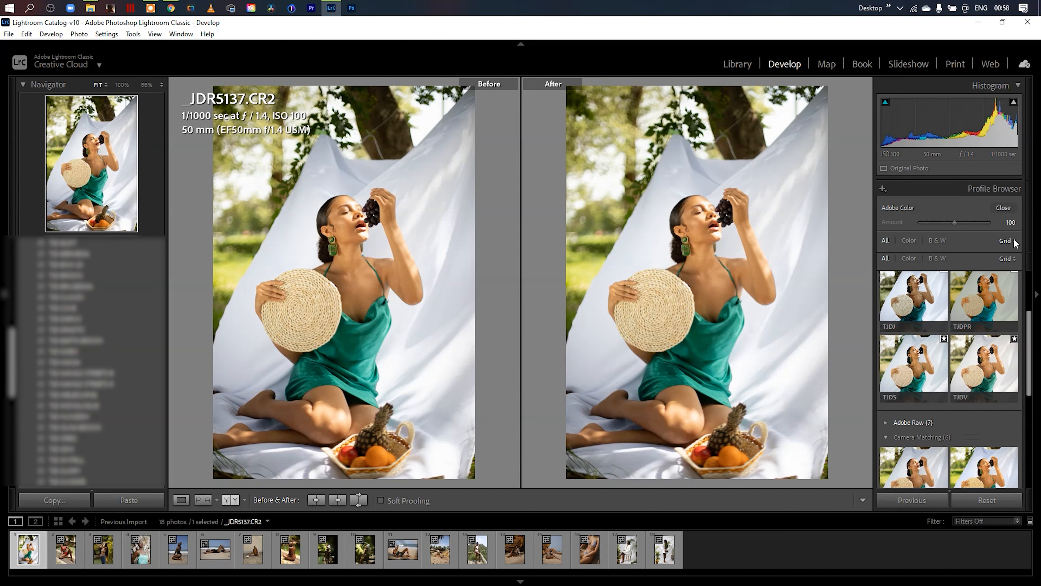
pyautogui.scroll(3, 1029, 346)
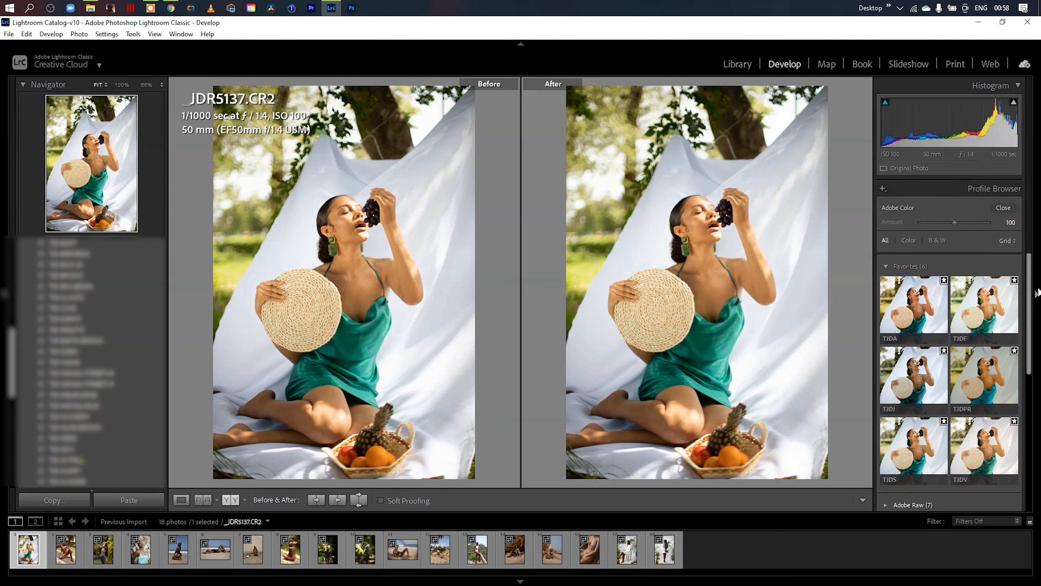
pyautogui.click(996, 304)
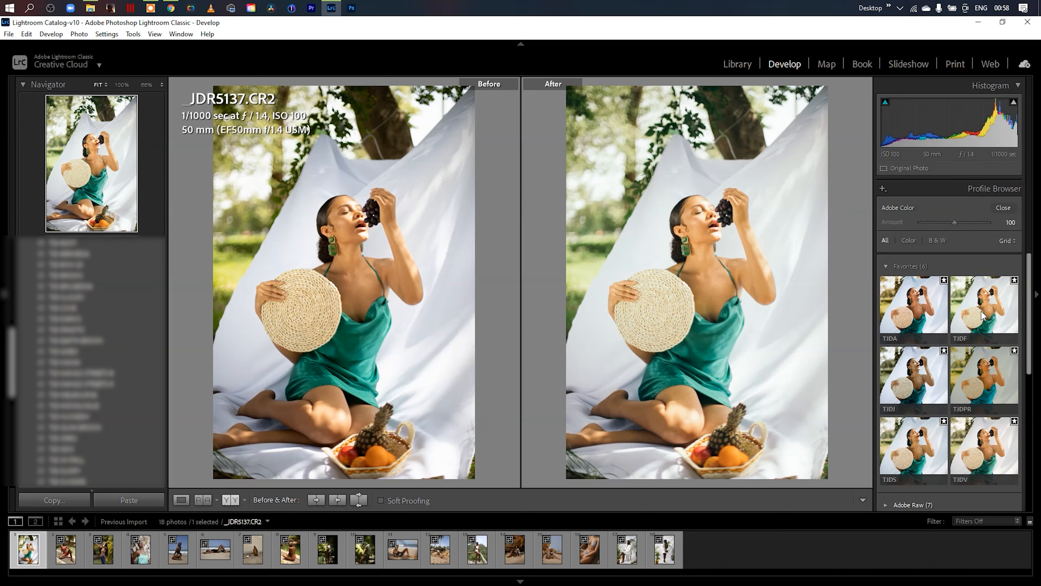
pyautogui.click(981, 311)
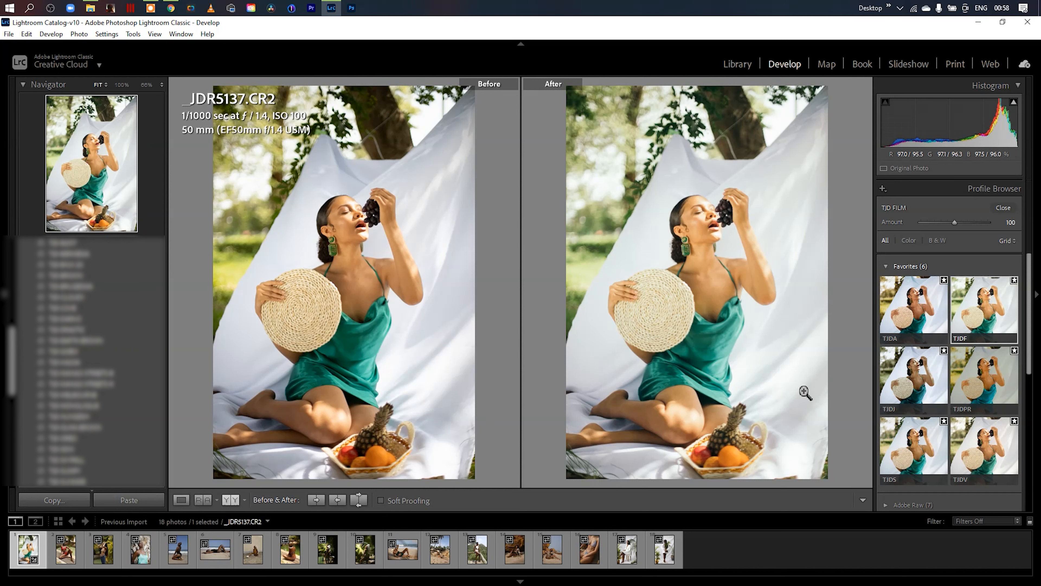
pyautogui.click(1009, 205)
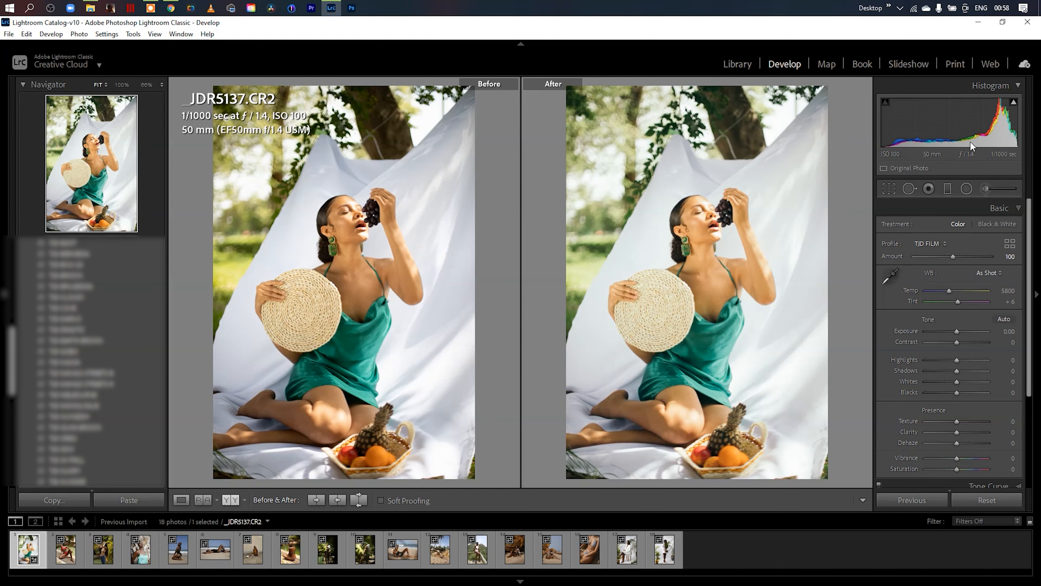
# - Set Exposure to -0.40, Shadows to +26, Whites to +39, Blacks to +7, Dehaze to +7 and Vibrance to -11
pyautogui.moveTo(952, 129); pyautogui.dragTo(934, 131)
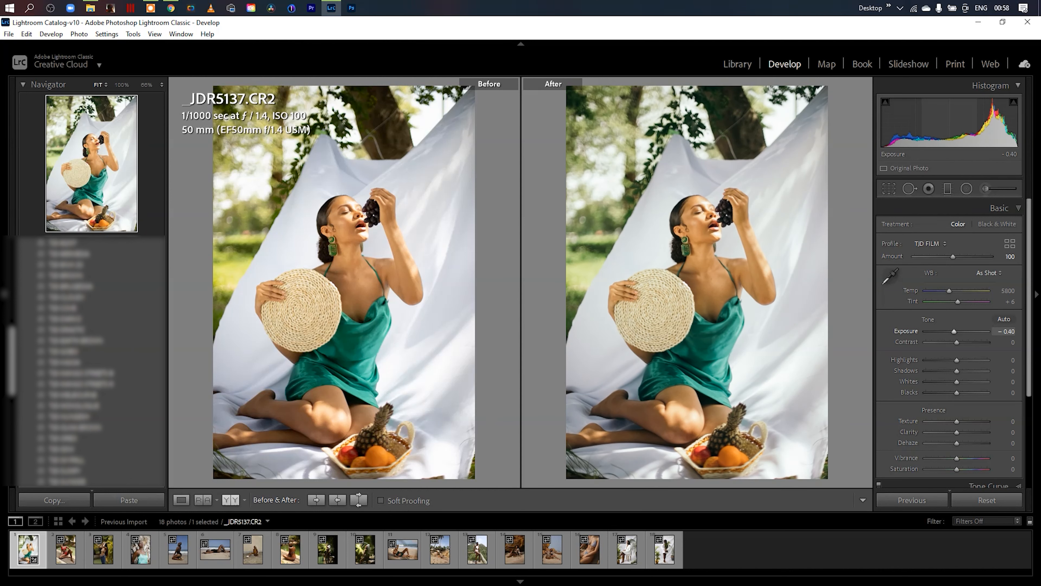
pyautogui.moveTo(957, 371)
pyautogui.mouseDown()
pyautogui.moveTo(969, 380)
pyautogui.moveTo(959, 392)
pyautogui.mouseUp()
pyautogui.moveTo(957, 444); pyautogui.dragTo(959, 441)
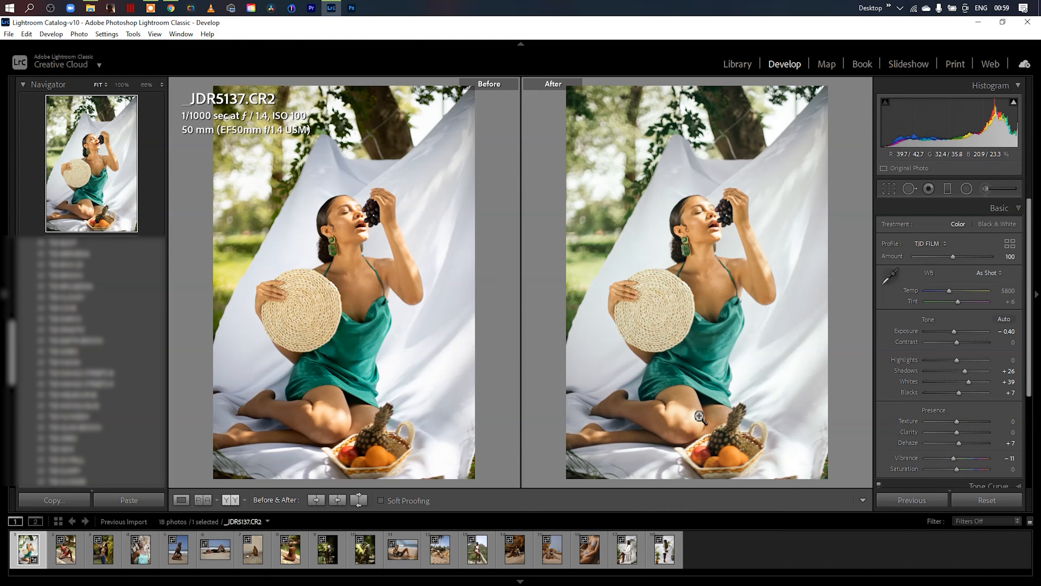
# - Switch to the photo _MG_9106.CR2, apply the TJD STANDARD profile to it, and close the Profile Browser
pyautogui.click(65, 549)
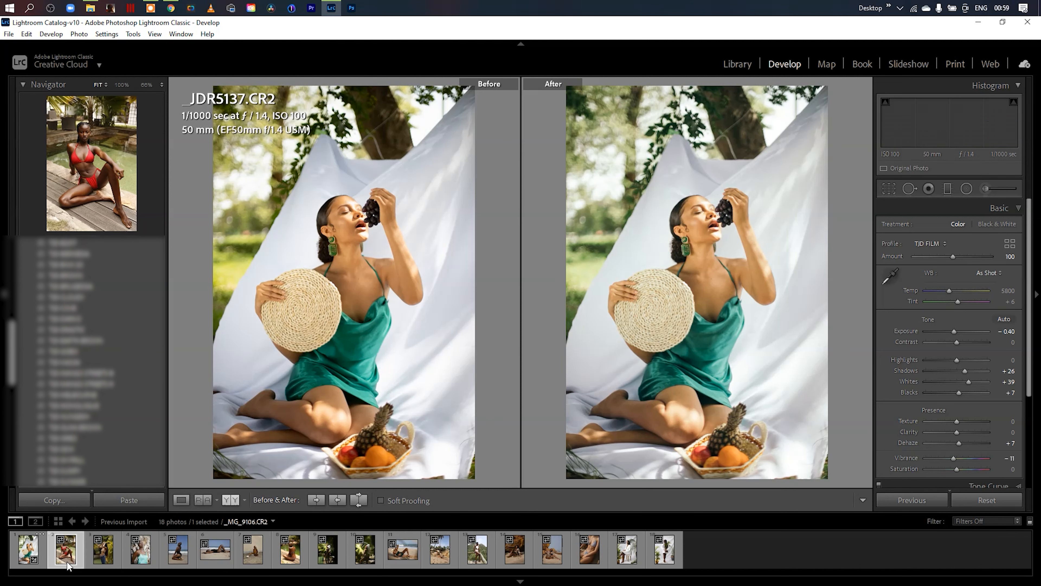
pyautogui.click(1009, 245)
pyautogui.scroll(-1, 1012, 244)
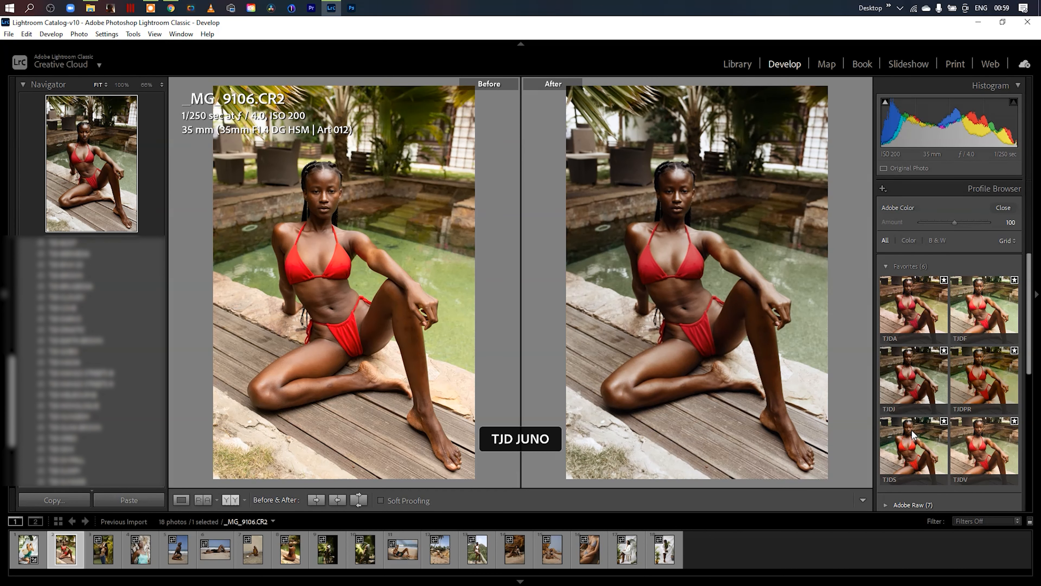
pyautogui.click(919, 465)
pyautogui.click(1003, 207)
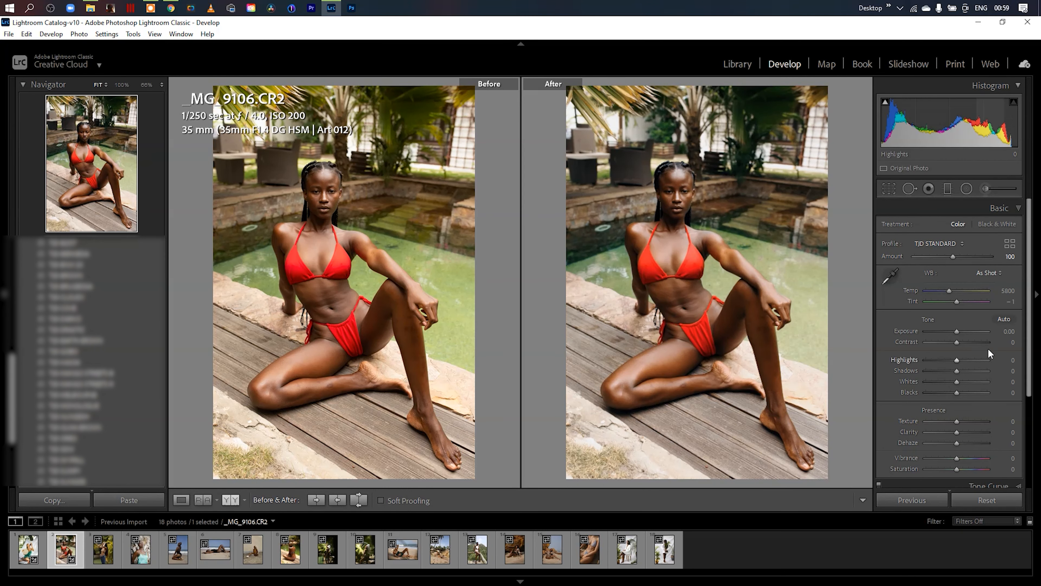
# - Set the poolside photo's white balance Temp to 5200 and its Orange luminance to -33
pyautogui.moveTo(1012, 292); pyautogui.dragTo(1003, 292)
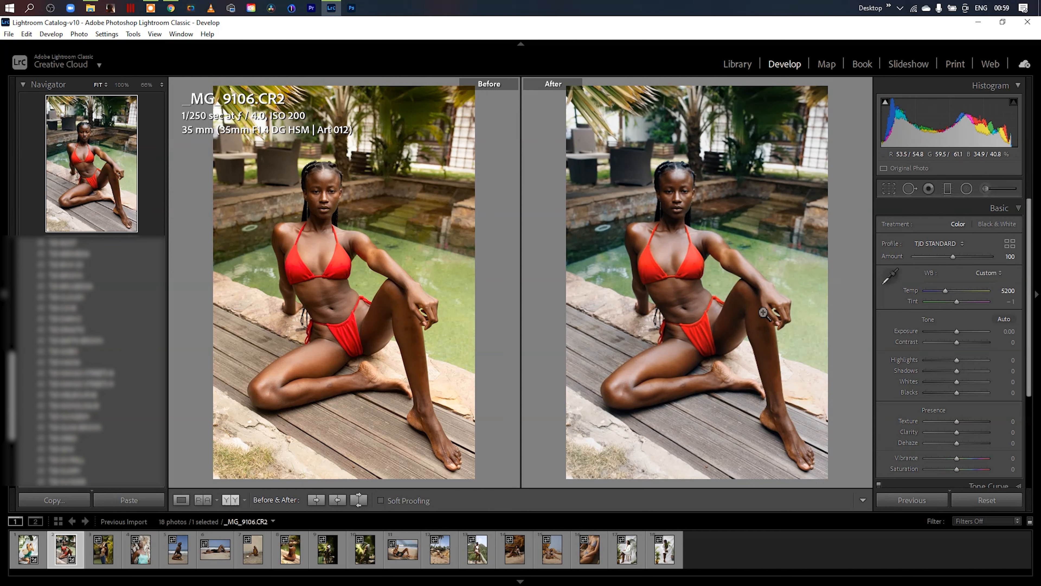
pyautogui.click(1017, 208)
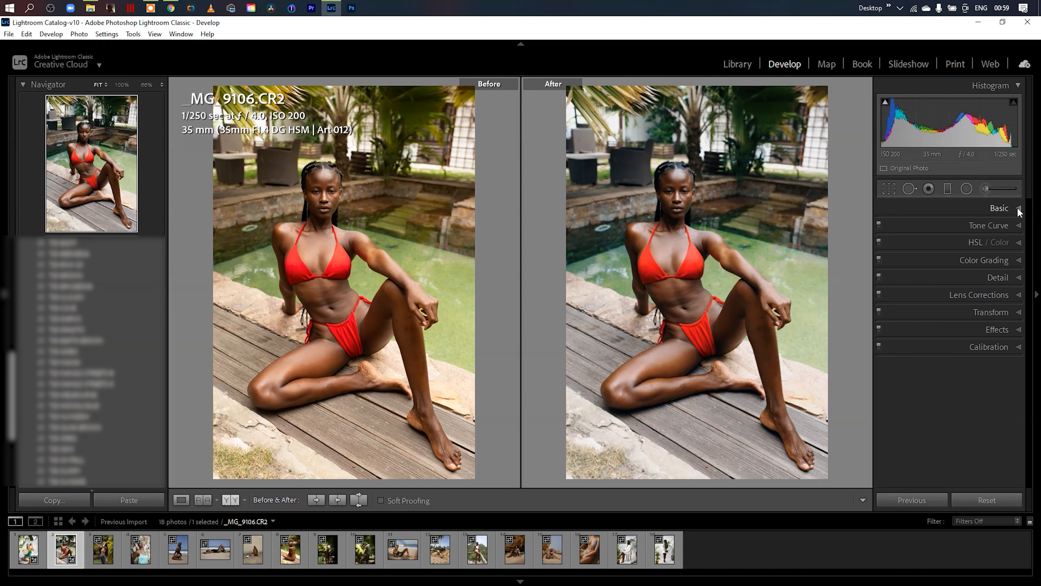
pyautogui.click(1018, 242)
pyautogui.click(968, 259)
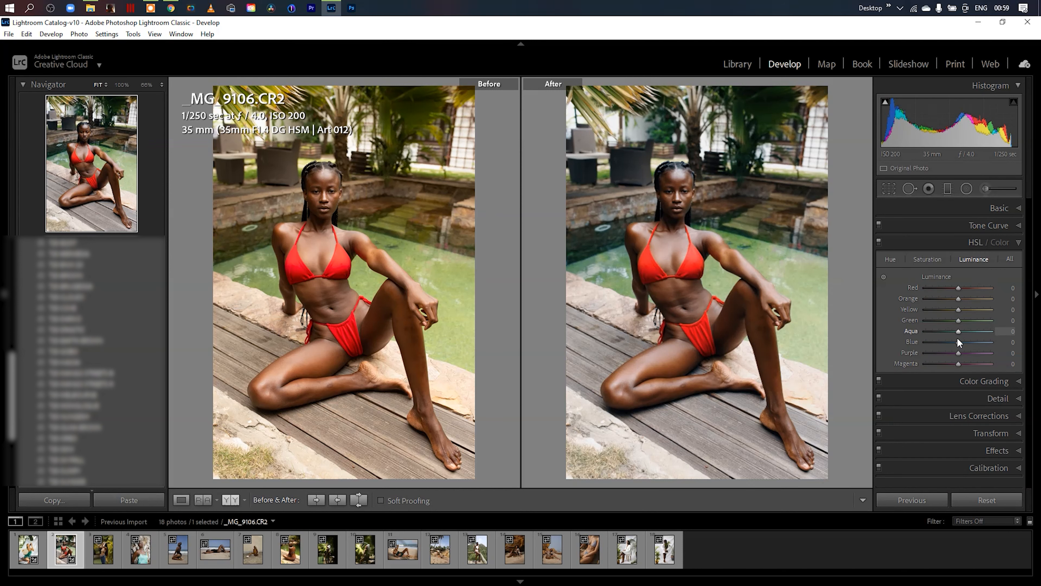
pyautogui.moveTo(962, 300); pyautogui.dragTo(944, 299)
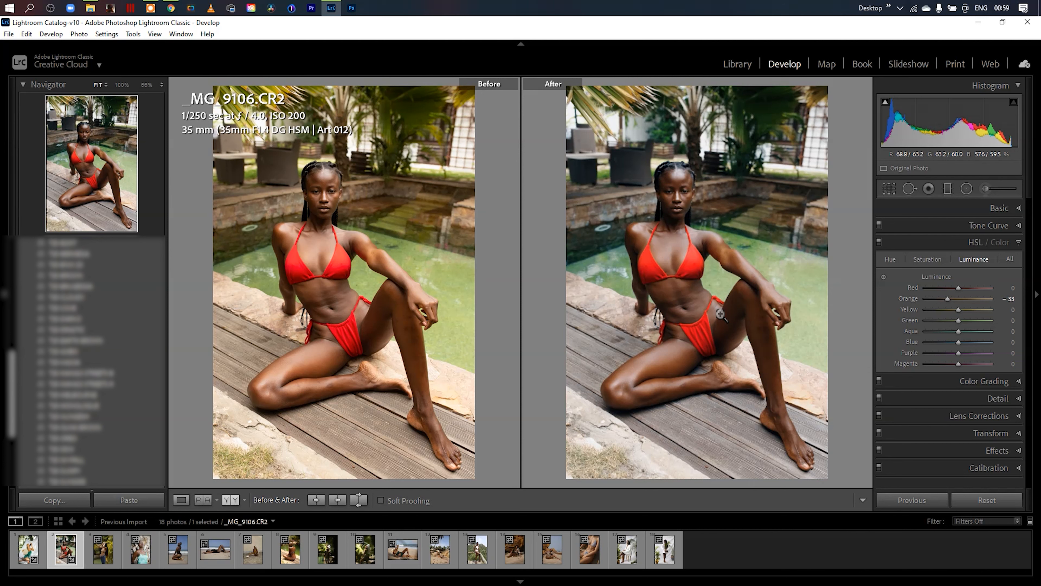
# - Switch to the photo _MG_9184.CR2, apply the TJD VIVID profile to it, and close the Profile Browser
pyautogui.click(105, 553)
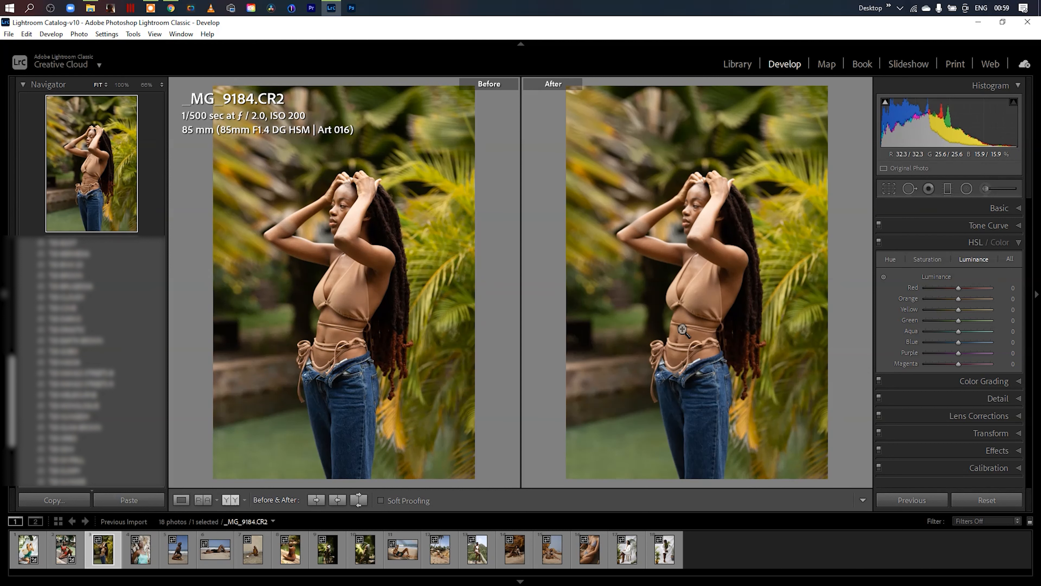
pyautogui.click(1019, 243)
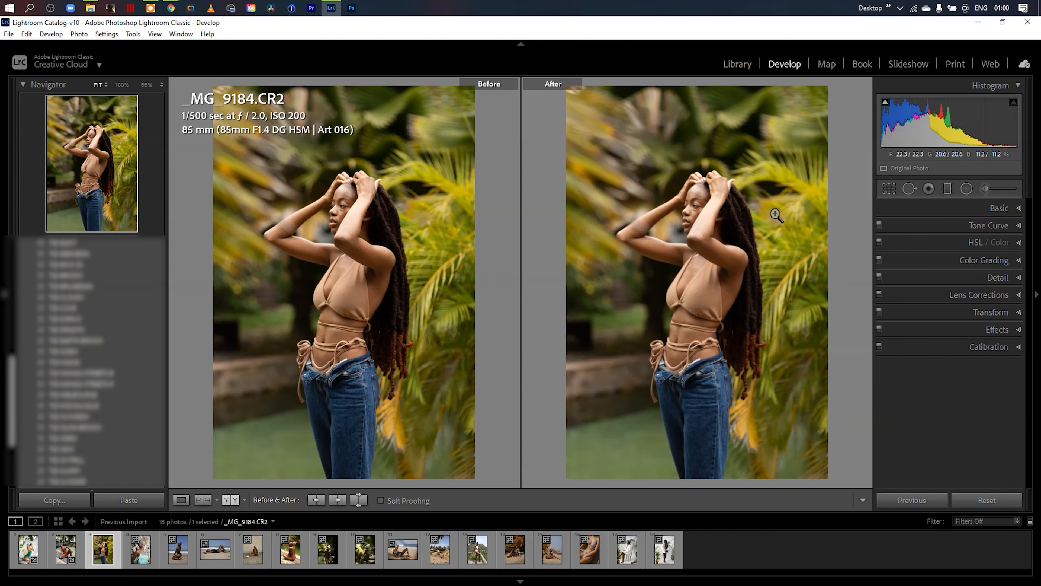
pyautogui.click(1019, 208)
pyautogui.click(1009, 243)
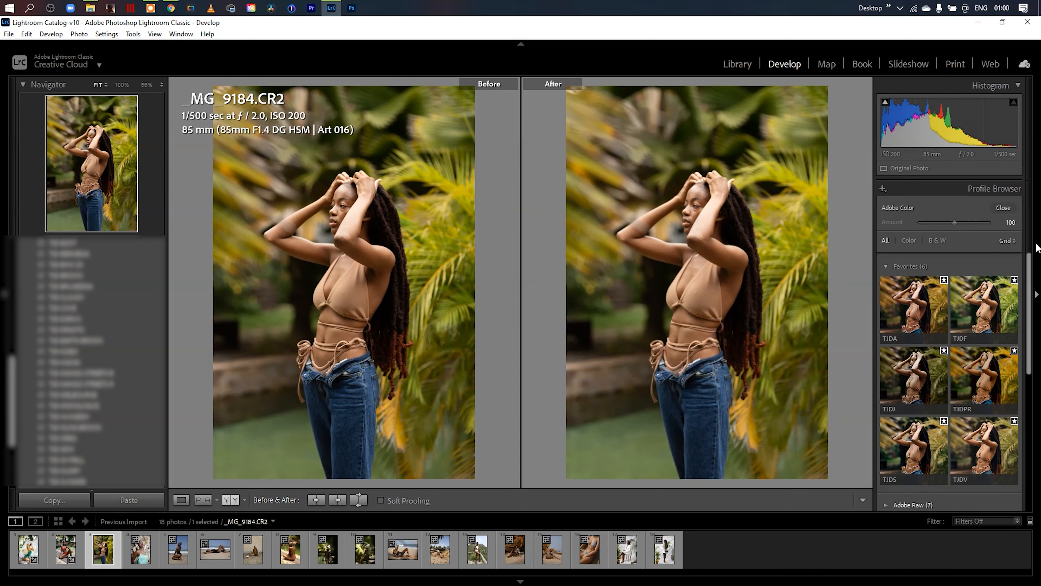
pyautogui.scroll(-5, 1032, 287)
pyautogui.click(967, 402)
pyautogui.moveTo(1031, 357); pyautogui.dragTo(1025, 255)
pyautogui.click(1006, 207)
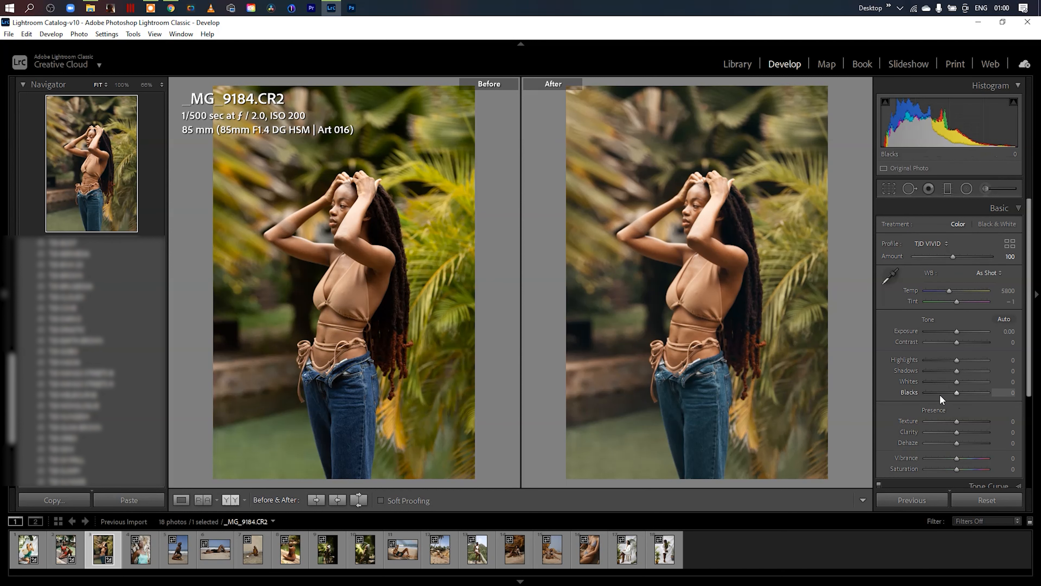
# - Try lower Blacks on the photo, reset them to 0, and set Vibrance to +26
pyautogui.moveTo(956, 391); pyautogui.dragTo(952, 392)
pyautogui.doubleClick(951, 391)
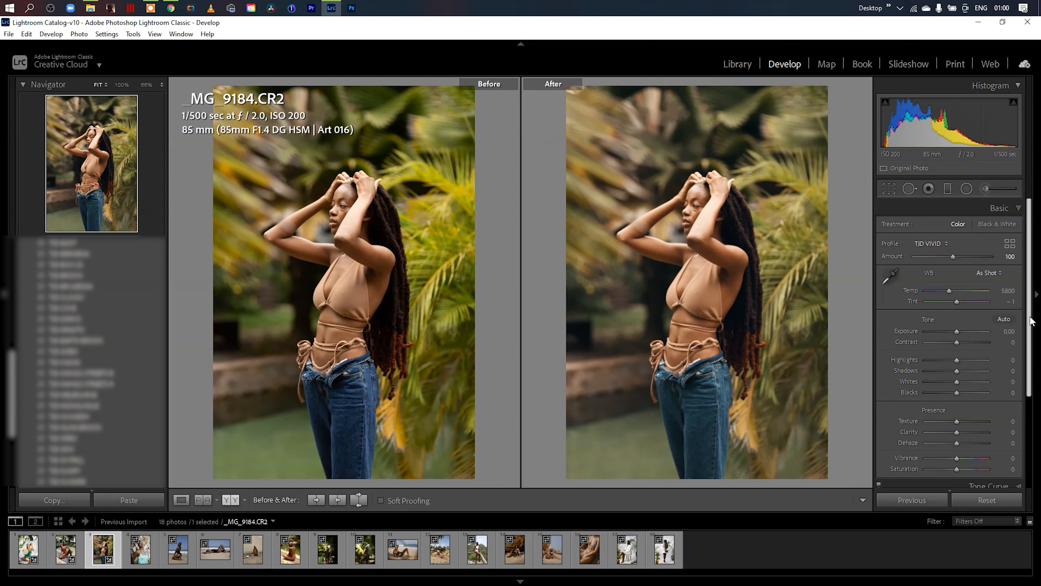
pyautogui.scroll(-2, 957, 410)
pyautogui.moveTo(957, 427); pyautogui.dragTo(964, 422)
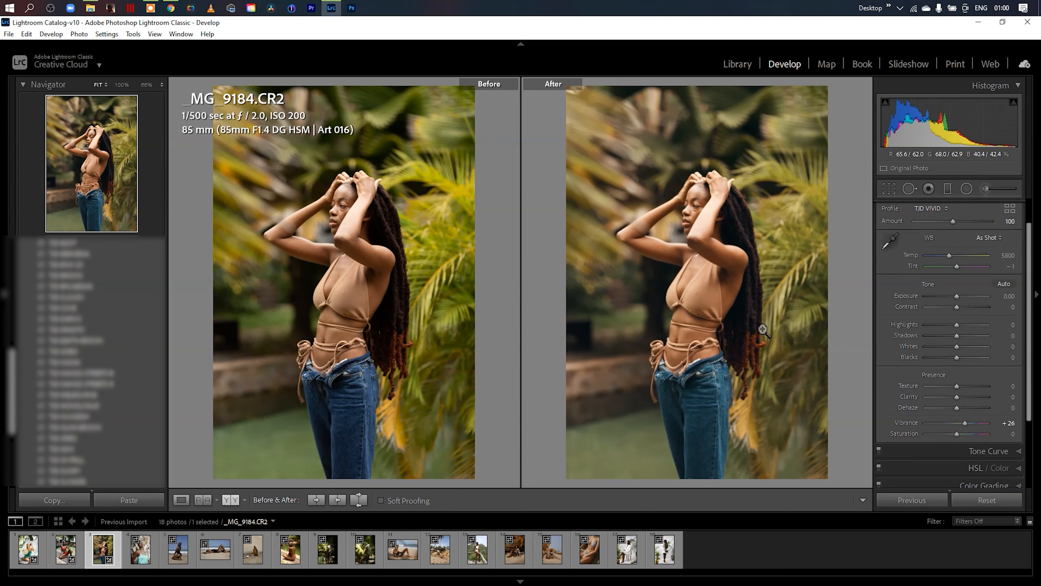
# - Switch to the photo _JDR0466.CR2, apply the TJD JUNO profile to it, and close the Profile Browser
pyautogui.click(176, 551)
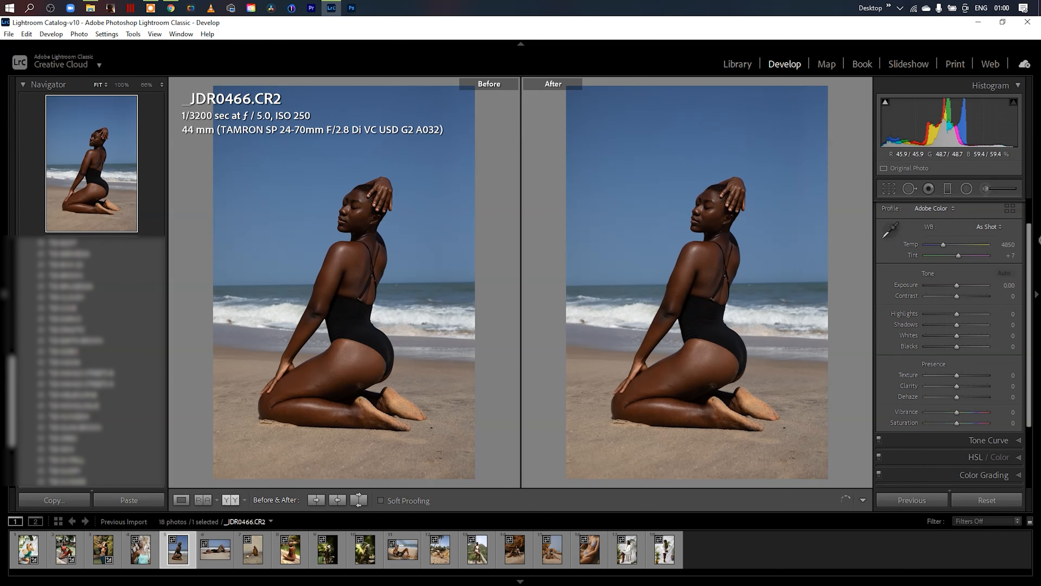
pyautogui.click(1035, 250)
pyautogui.click(1035, 236)
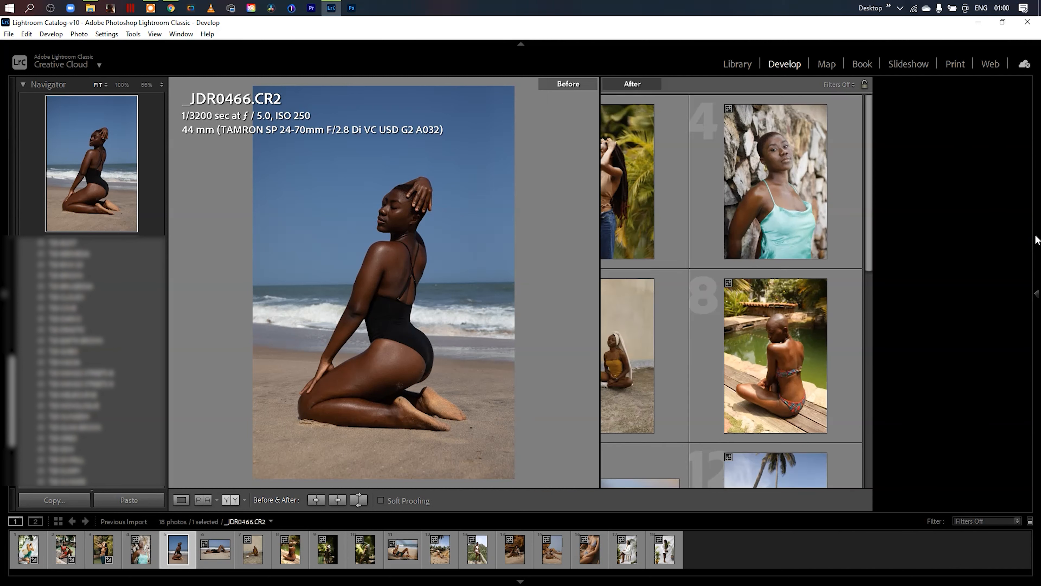
pyautogui.click(1013, 212)
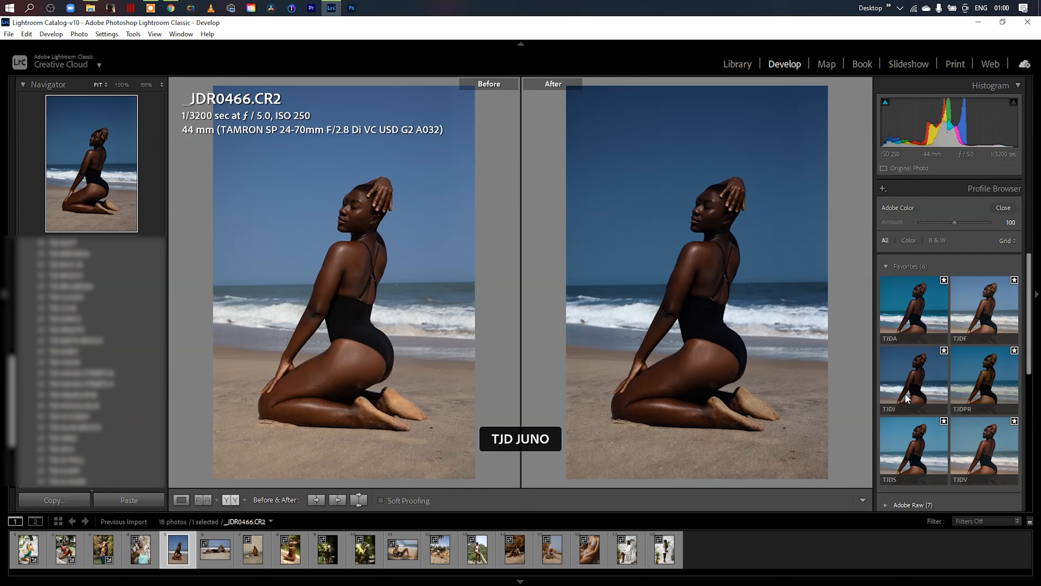
pyautogui.click(911, 382)
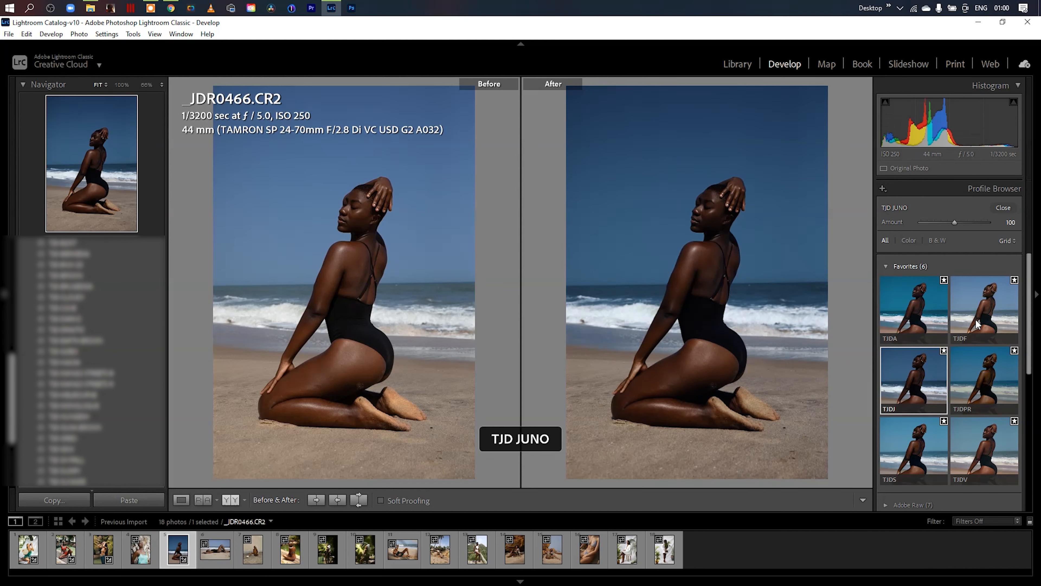
pyautogui.click(1009, 205)
# - Set the beach photo's Shadows to +46 and its HSL luminance to Red -30, Orange -28 and Yellow +53
pyautogui.moveTo(956, 335); pyautogui.dragTo(971, 334)
pyautogui.moveTo(1030, 260); pyautogui.dragTo(1031, 355)
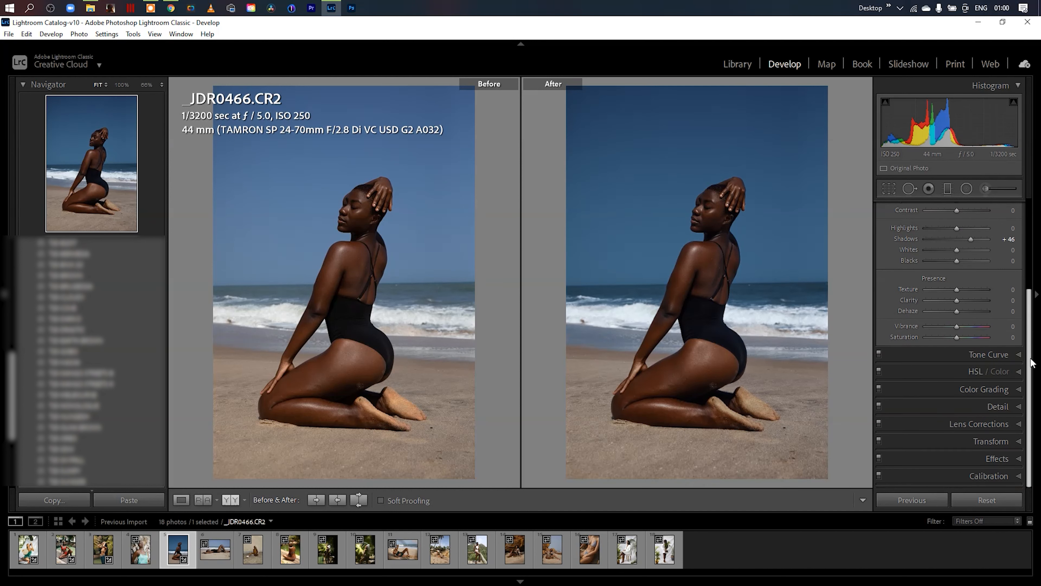
pyautogui.click(1017, 370)
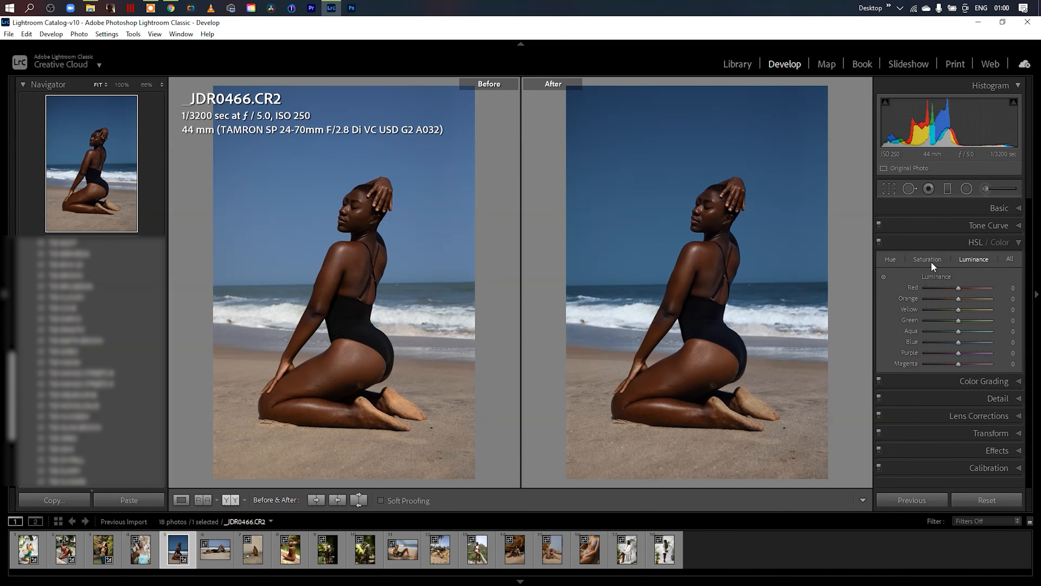
pyautogui.moveTo(950, 294); pyautogui.dragTo(978, 310)
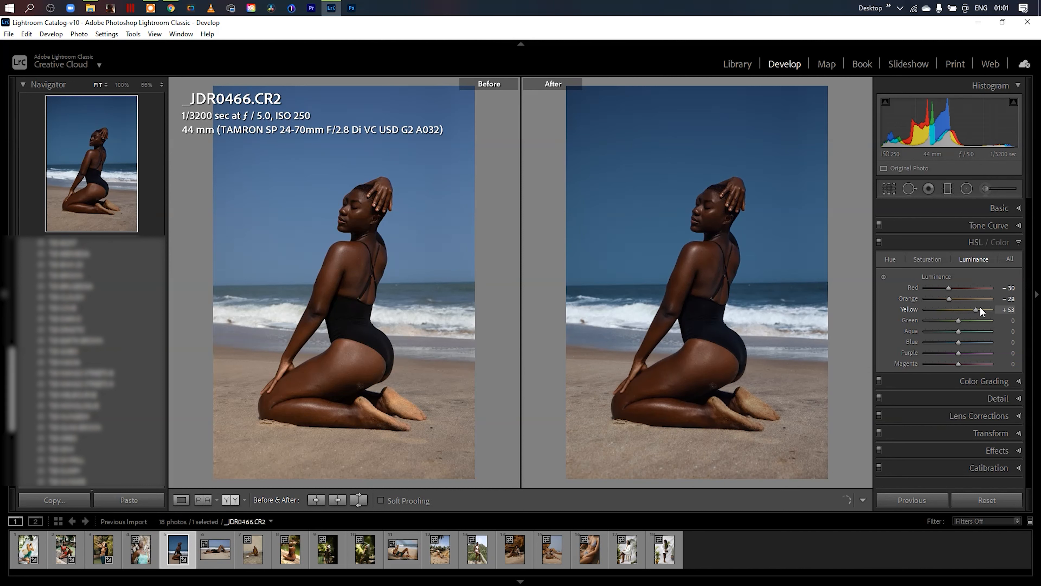
# - Set the beach photo's HSL saturation to -83 for Yellow and -32 for Blue
pyautogui.click(895, 261)
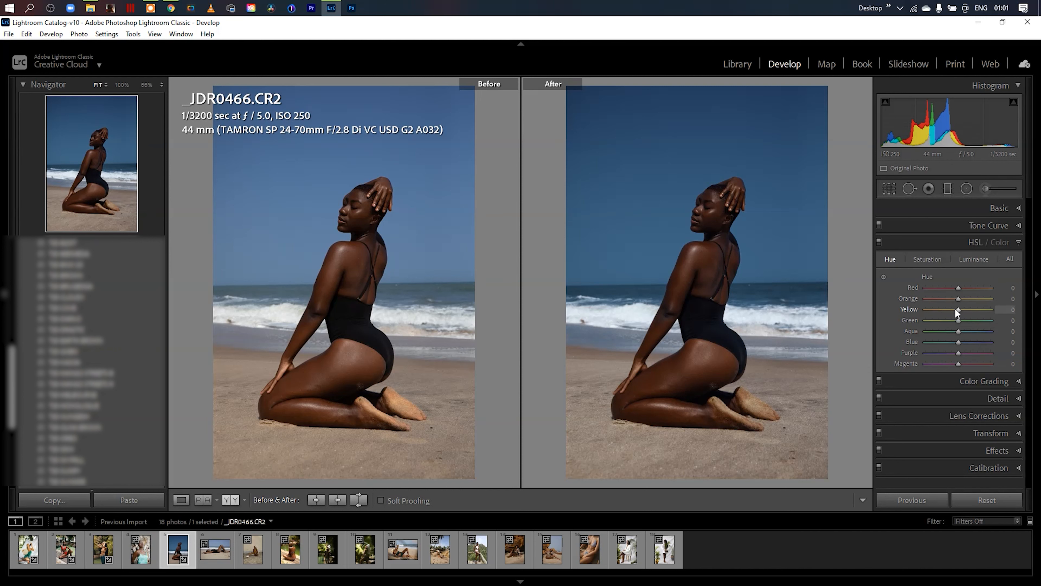
pyautogui.click(927, 259)
pyautogui.moveTo(938, 310); pyautogui.dragTo(933, 310)
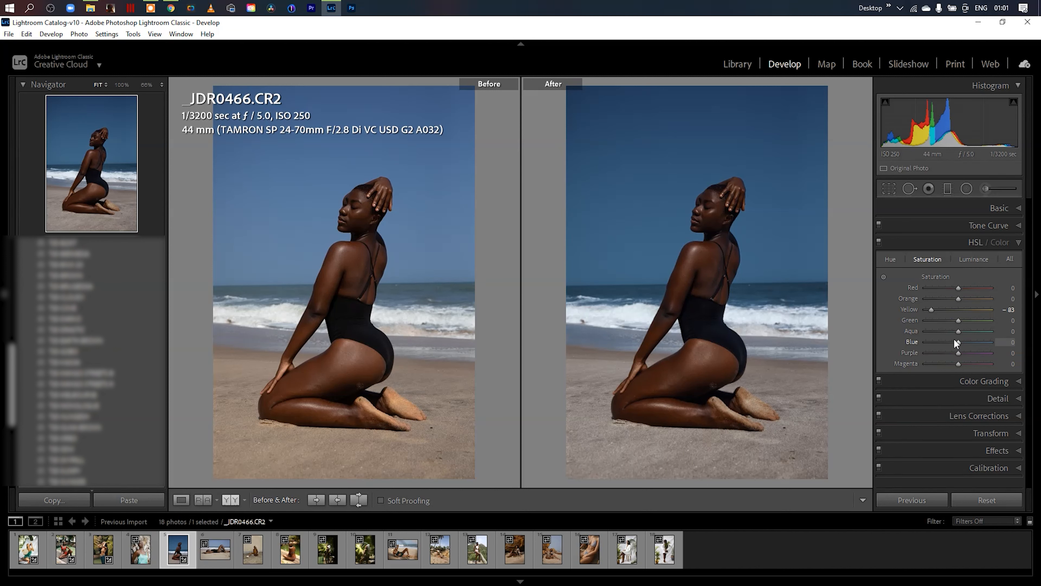
pyautogui.click(890, 258)
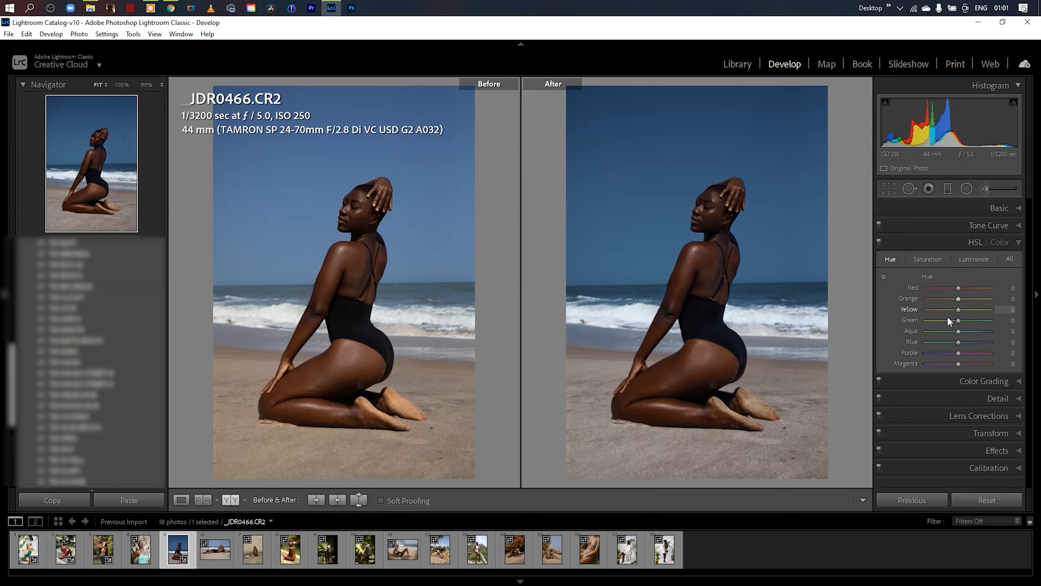
pyautogui.moveTo(957, 345); pyautogui.dragTo(951, 343)
pyautogui.click(921, 258)
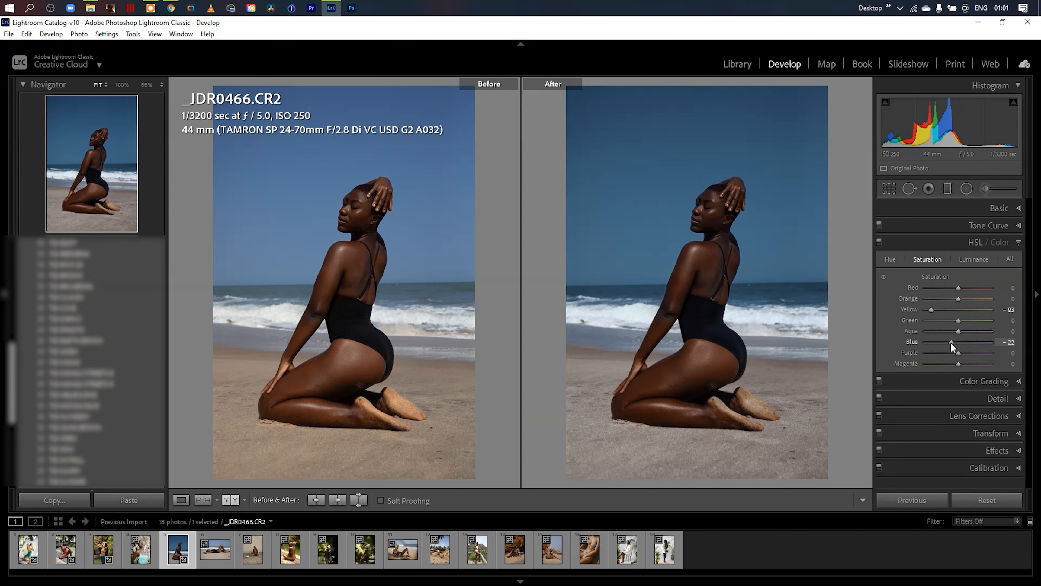
# - Straighten the beach photo by an angle of 0.80, apply the crop, and return to the Before/After comparison
pyautogui.click(889, 188)
pyautogui.moveTo(844, 197); pyautogui.dragTo(845, 201)
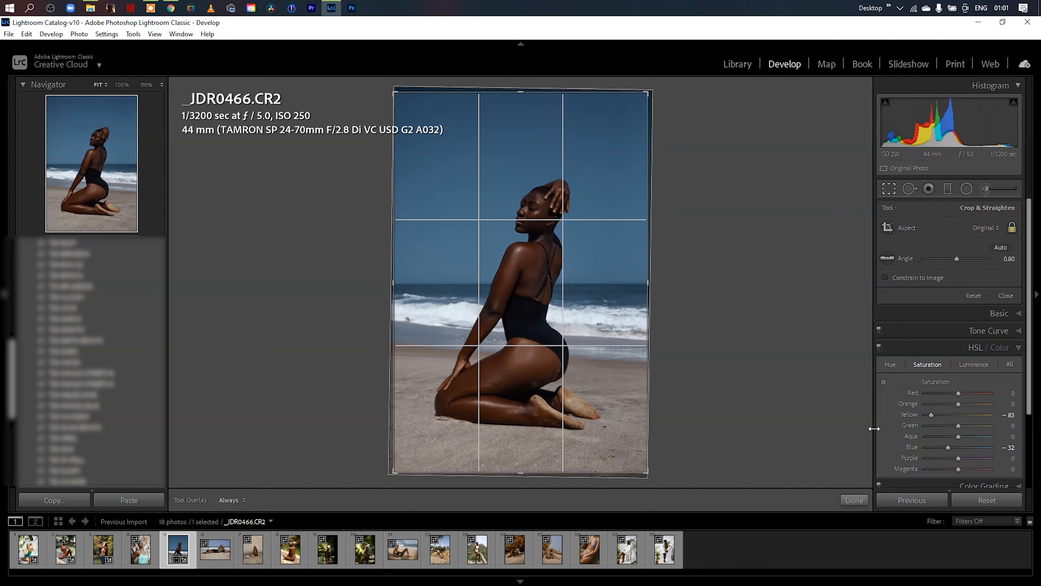
pyautogui.click(854, 500)
pyautogui.press('y')
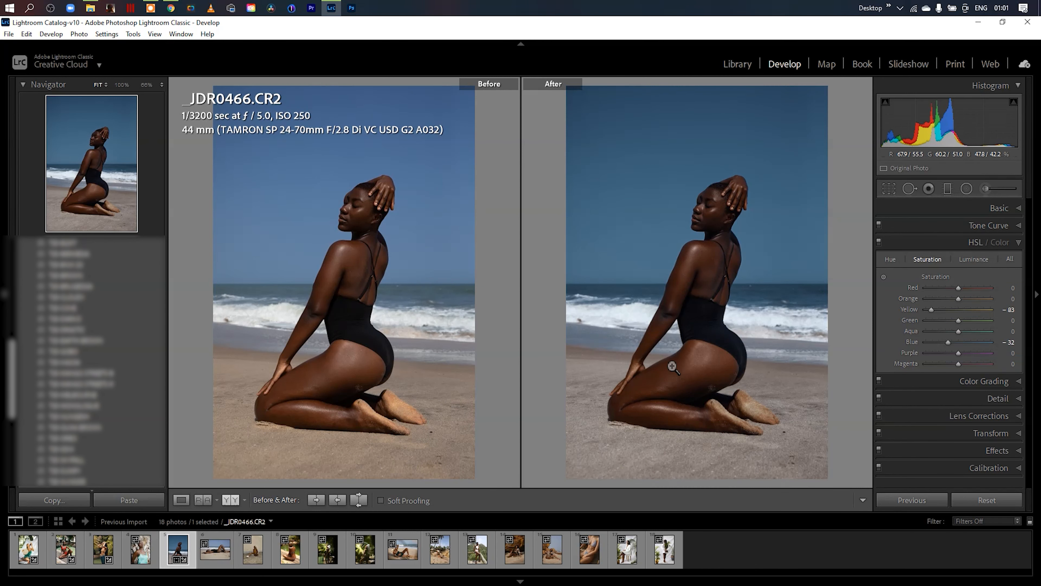
# - Show the Basic adjustments and apply a saved preset based on the Camera Neutral profile to the beach photo
pyautogui.click(1020, 243)
pyautogui.click(1018, 211)
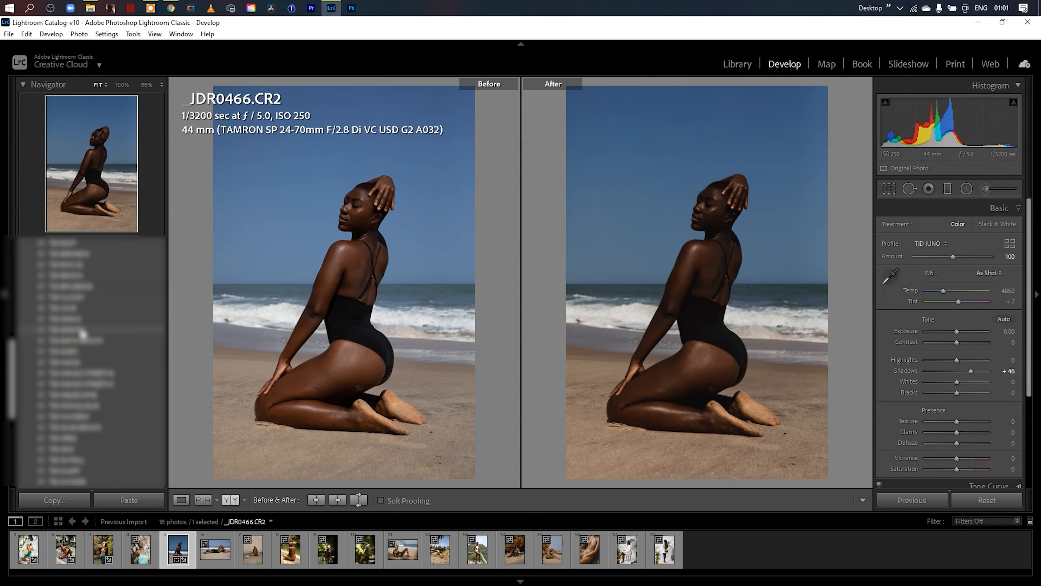
pyautogui.click(82, 331)
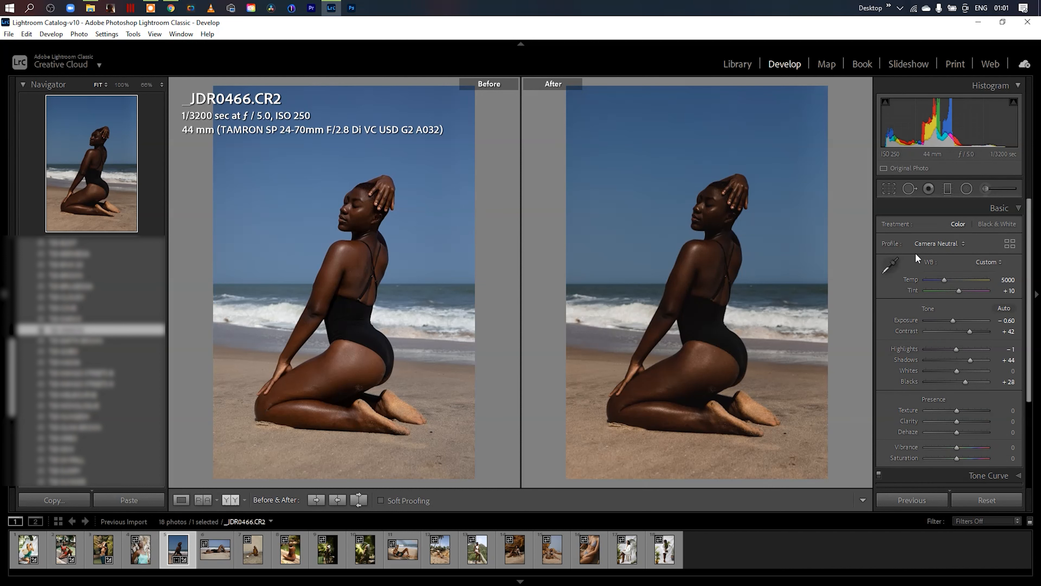
# - Apply the TJD JUNO profile on top of the preset and set its Amount to 75
pyautogui.click(1011, 244)
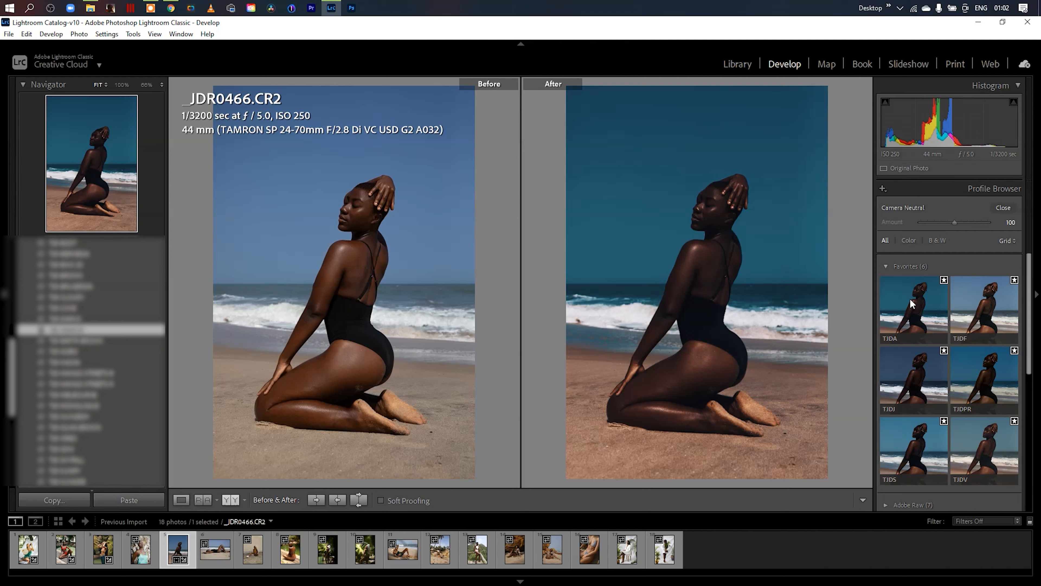
pyautogui.click(921, 391)
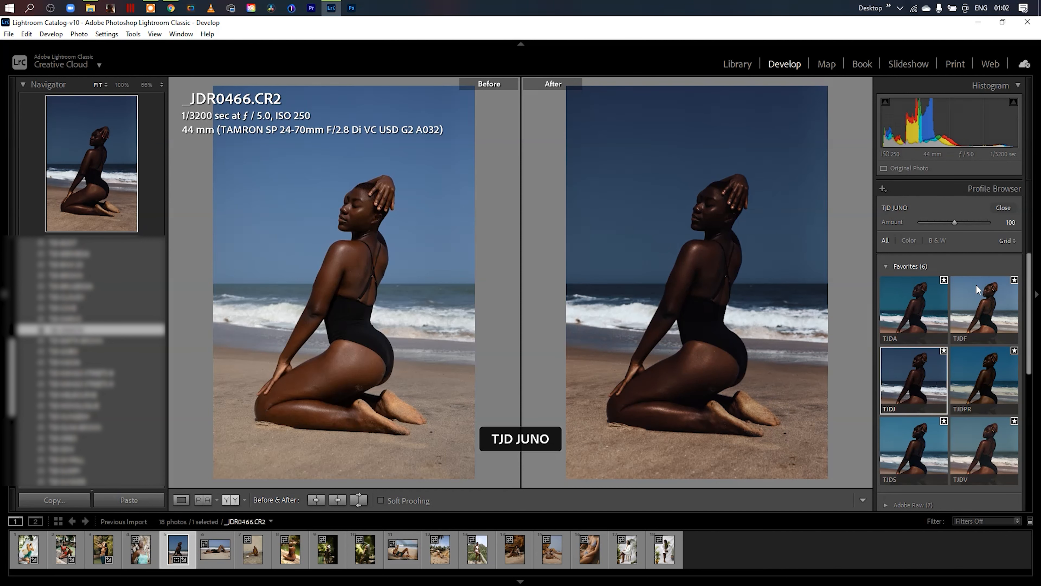
pyautogui.moveTo(955, 222)
pyautogui.mouseDown()
pyautogui.moveTo(935, 222)
pyautogui.moveTo(957, 222)
pyautogui.mouseUp()
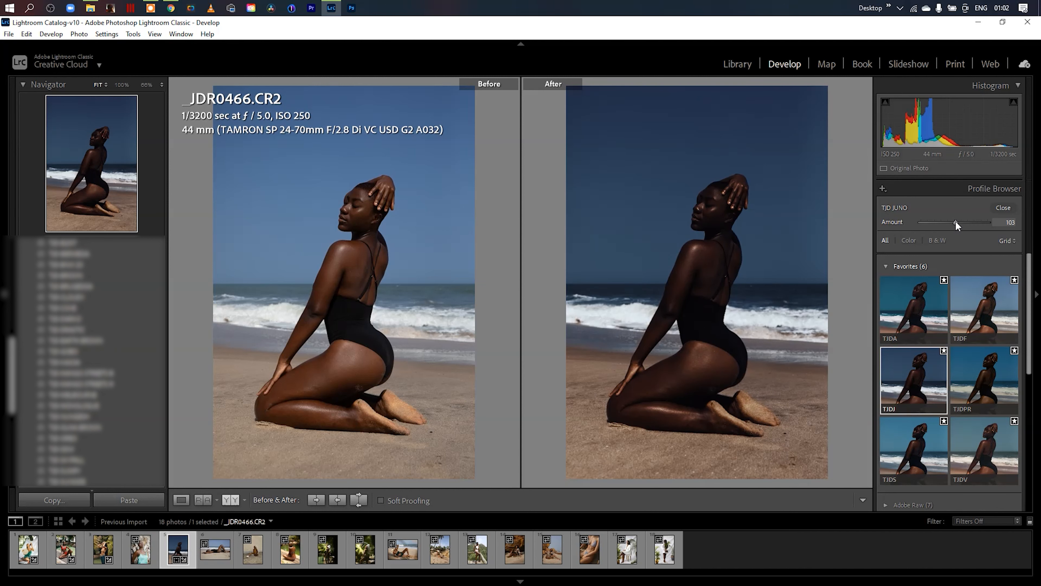
pyautogui.click(994, 209)
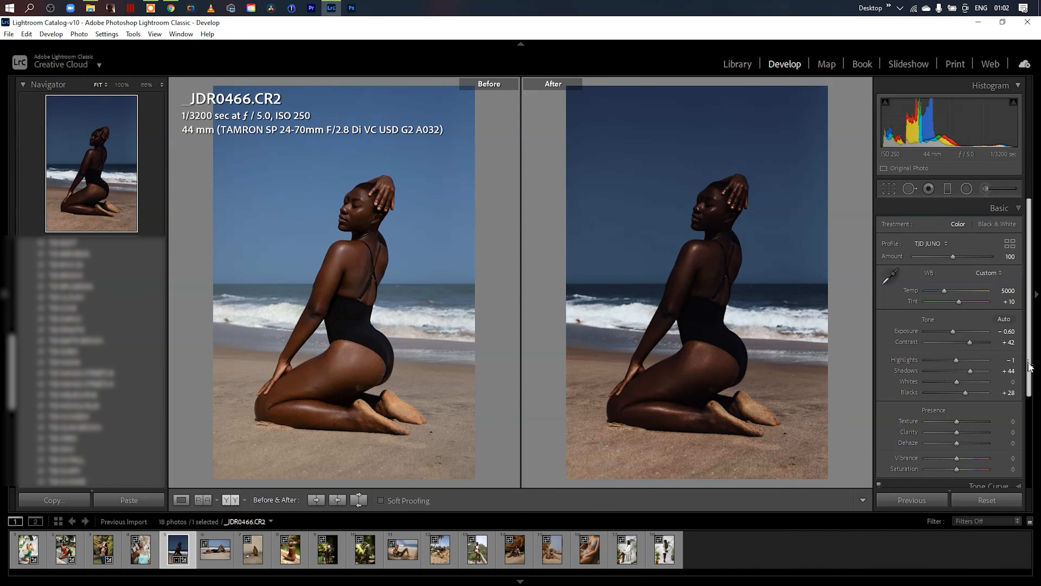
pyautogui.moveTo(1029, 370)
pyautogui.mouseDown()
pyautogui.moveTo(1027, 409)
pyautogui.moveTo(1033, 371)
pyautogui.mouseUp()
pyautogui.moveTo(953, 256); pyautogui.dragTo(944, 255)
# - Compare the beach photo with the Tone Curve off and on, and set Exposure to -0.50
pyautogui.moveTo(1030, 313); pyautogui.dragTo(1029, 386)
pyautogui.click(880, 386)
pyautogui.click(880, 388)
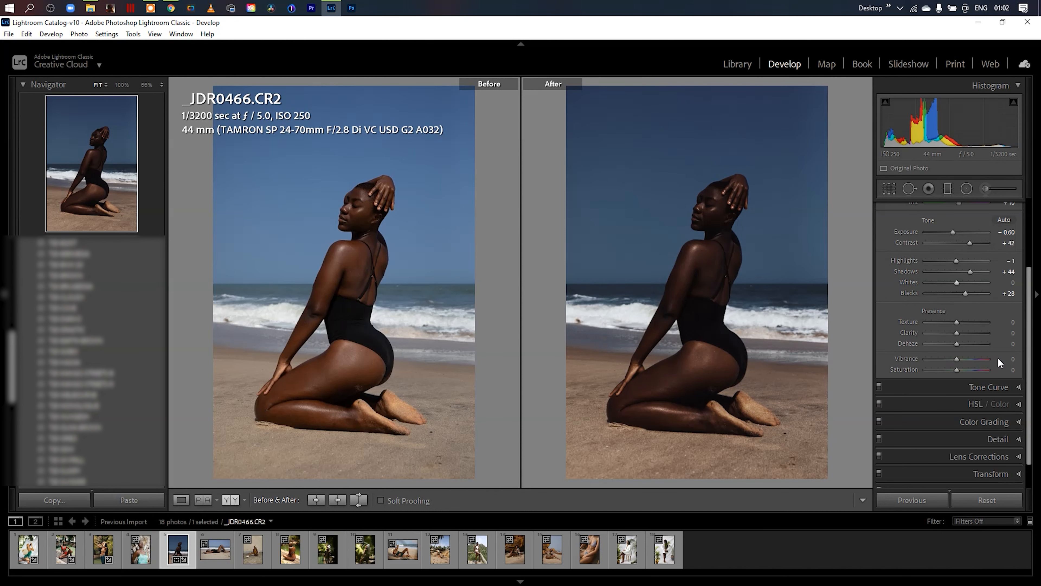
pyautogui.moveTo(1008, 233); pyautogui.dragTo(1008, 233)
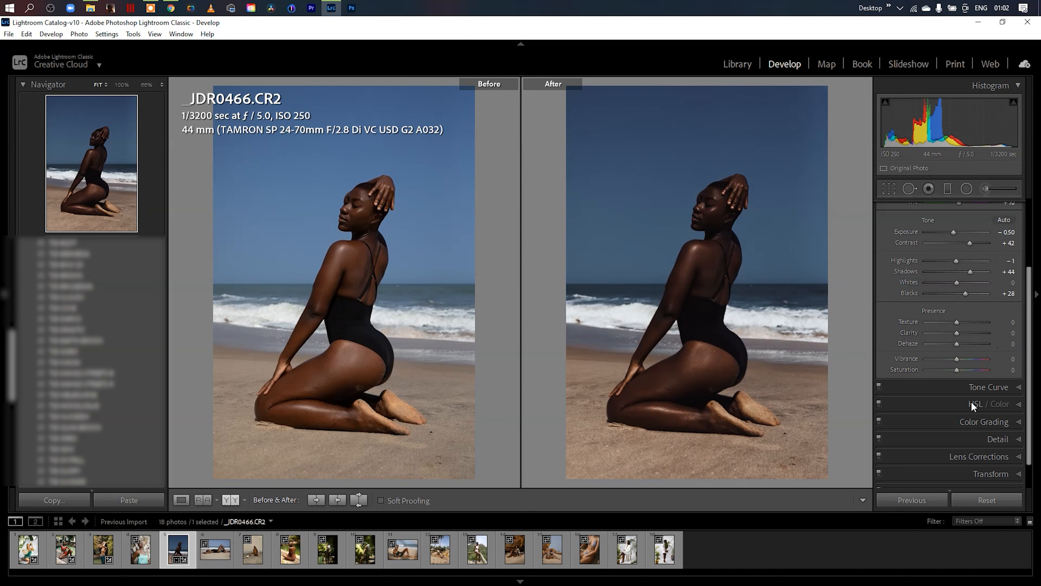
# - Compare the beach photo with and without Color Grading, leave Color Grading disabled, and show the Basic adjustments again
pyautogui.click(878, 420)
pyautogui.click(1016, 423)
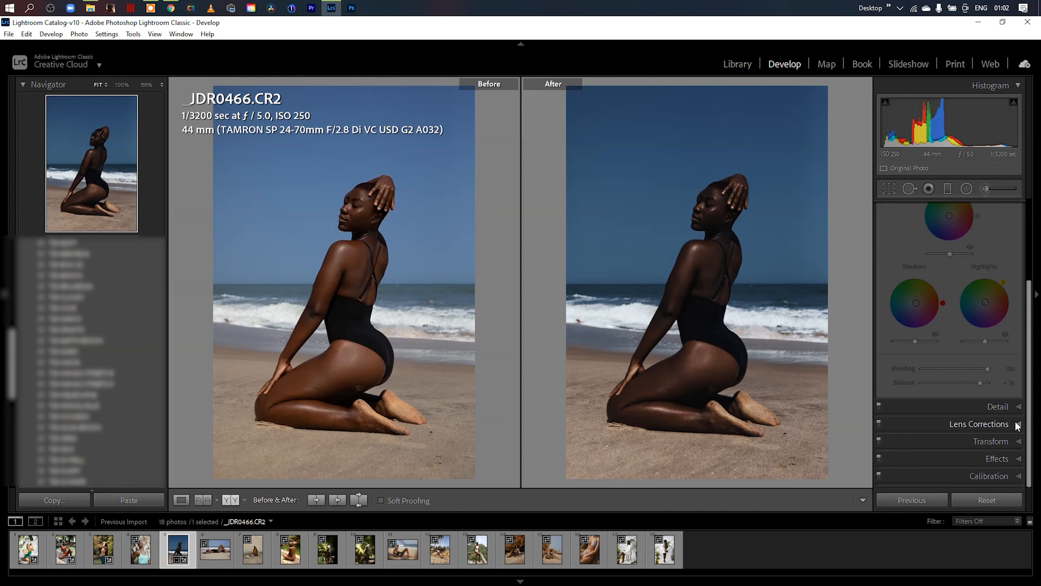
pyautogui.moveTo(1026, 305); pyautogui.dragTo(1027, 224)
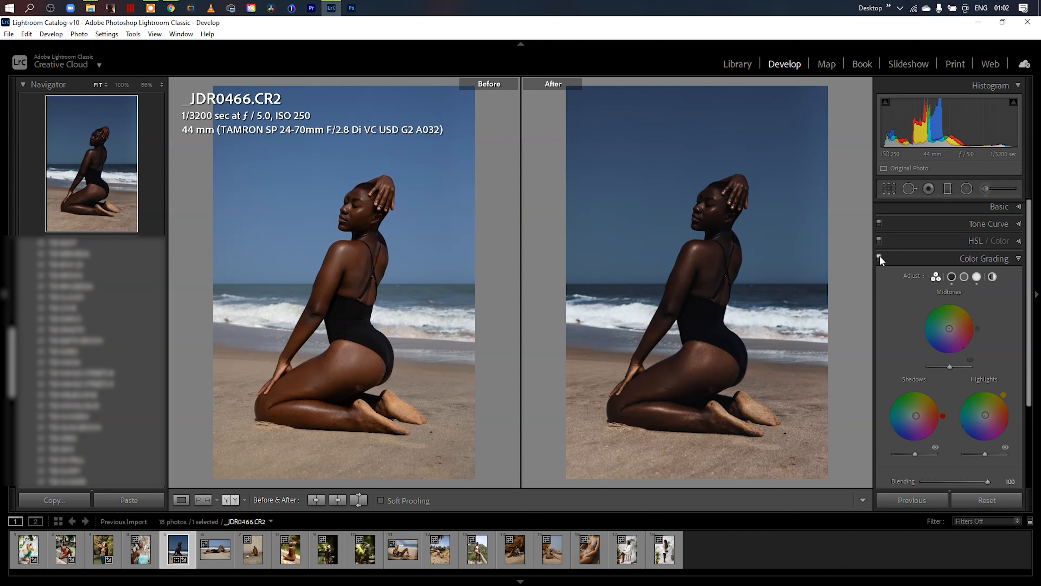
pyautogui.click(1017, 258)
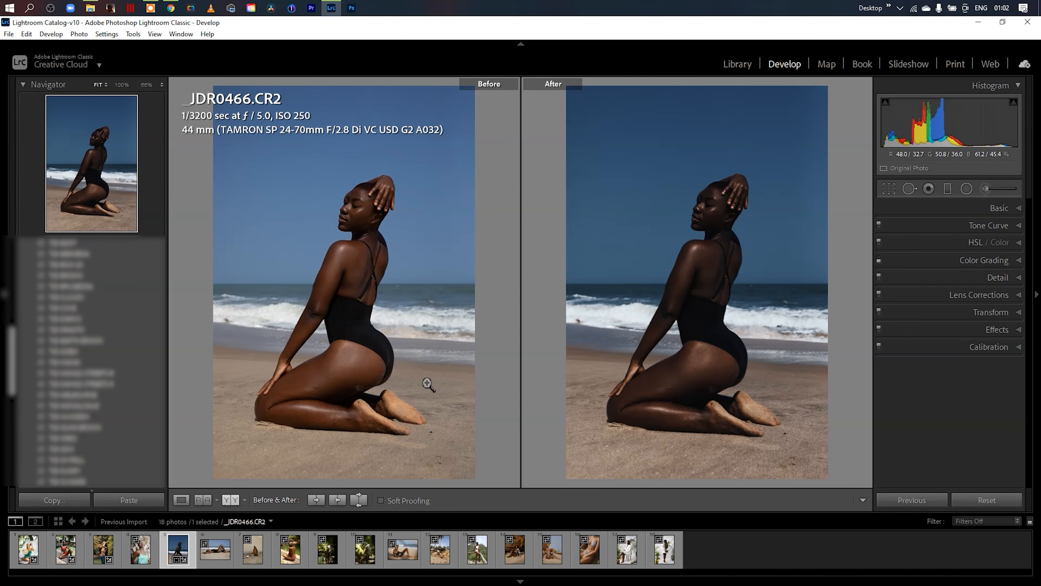
pyautogui.click(1018, 208)
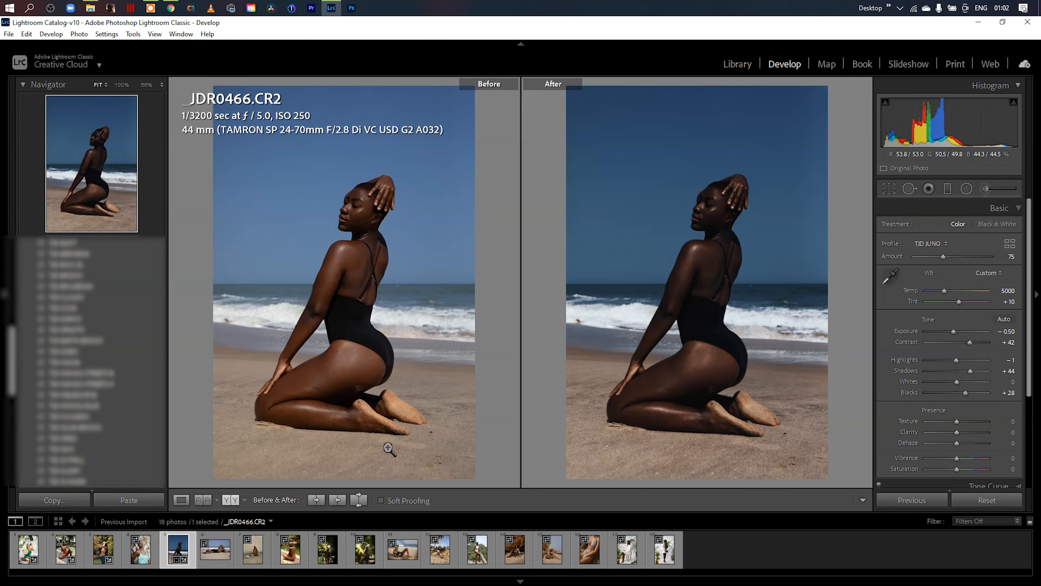
# - Switch to the photo _JDR0027.CR2, apply the TJD JUNO profile to it, and close the Profile Browser
pyautogui.click(138, 558)
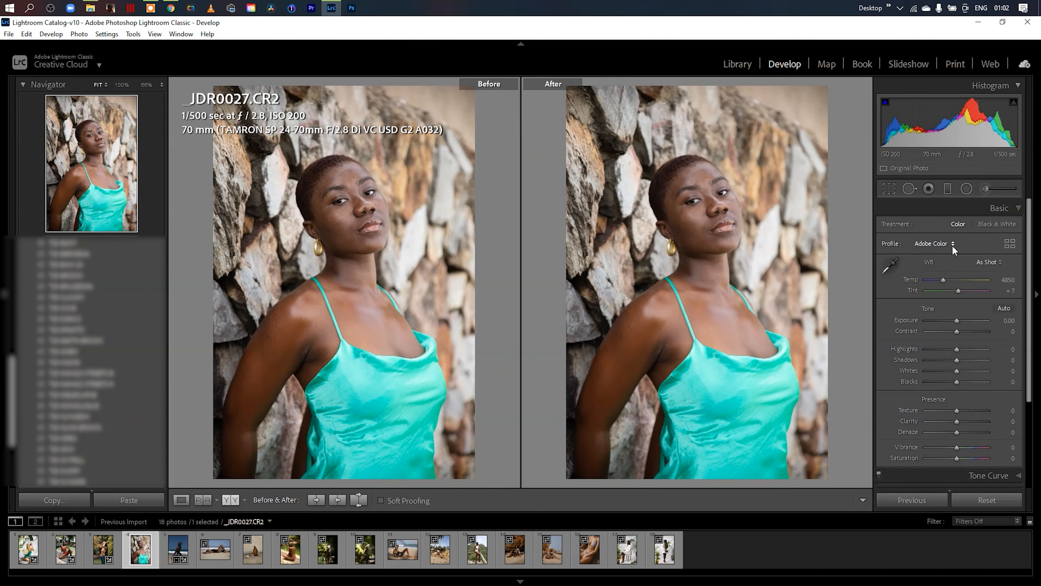
pyautogui.click(1010, 243)
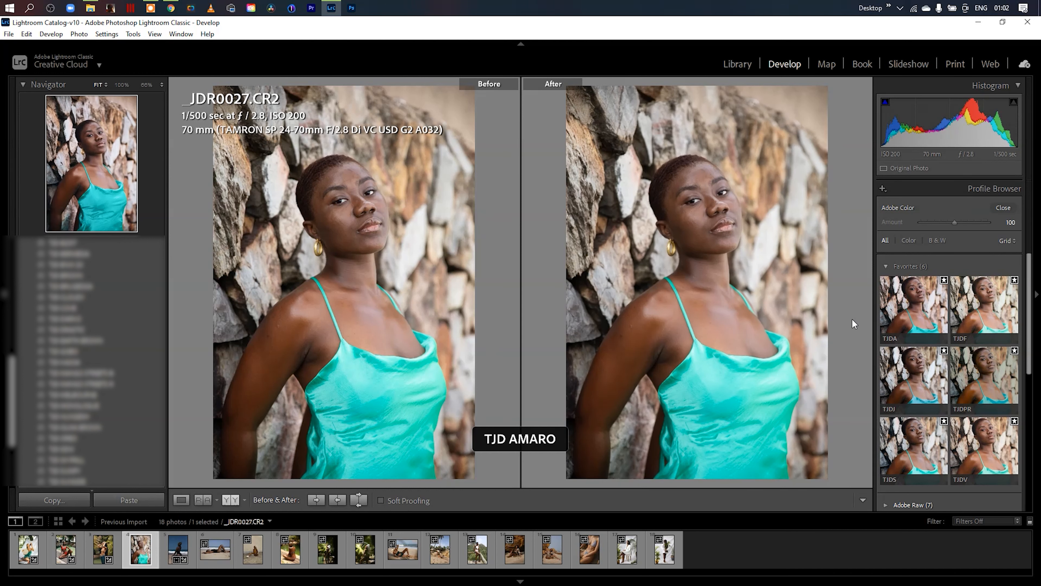
pyautogui.click(915, 384)
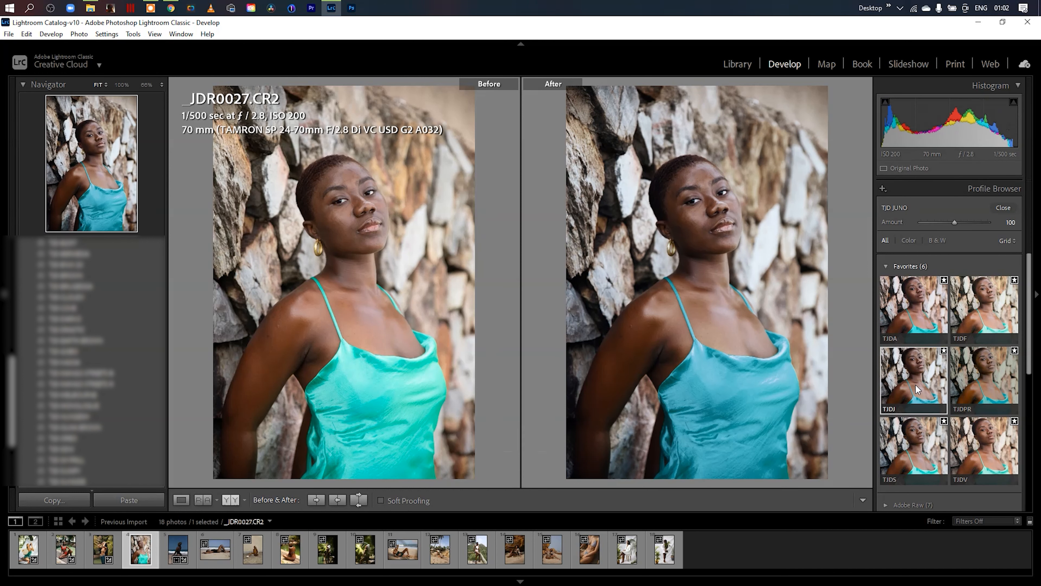
pyautogui.click(1004, 208)
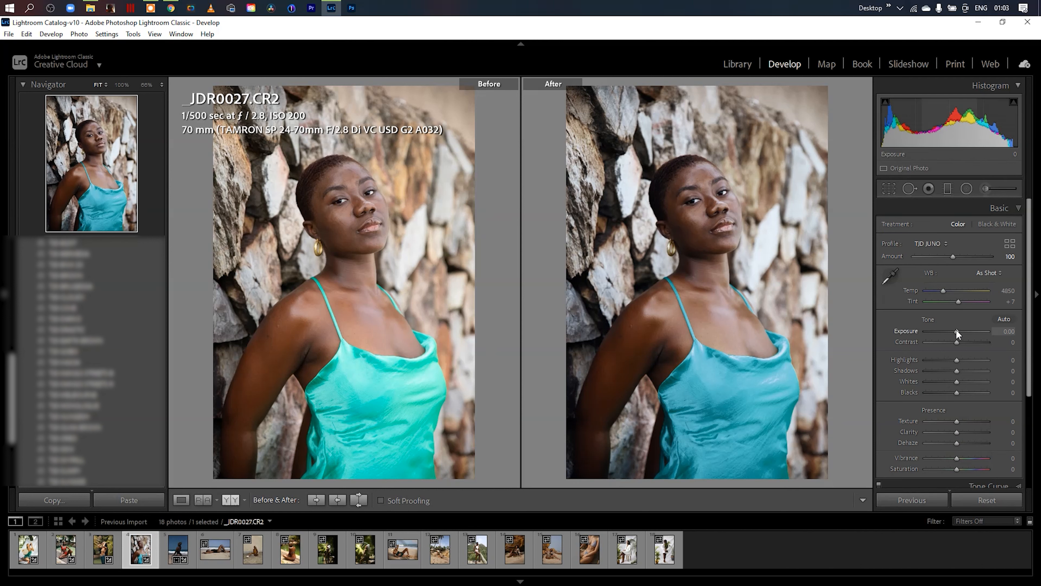
# - Set the stone-wall portrait's Exposure to -0.18, Highlights to -35 and Shadows to +26
pyautogui.moveTo(957, 329); pyautogui.dragTo(957, 329)
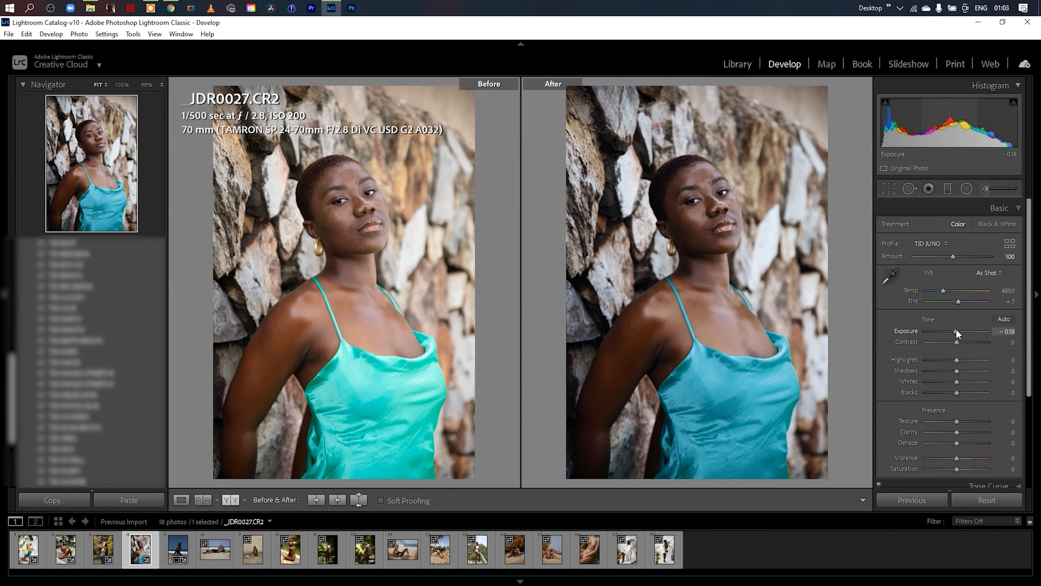
pyautogui.moveTo(957, 375)
pyautogui.mouseDown()
pyautogui.moveTo(966, 367)
pyautogui.moveTo(948, 362)
pyautogui.mouseUp()
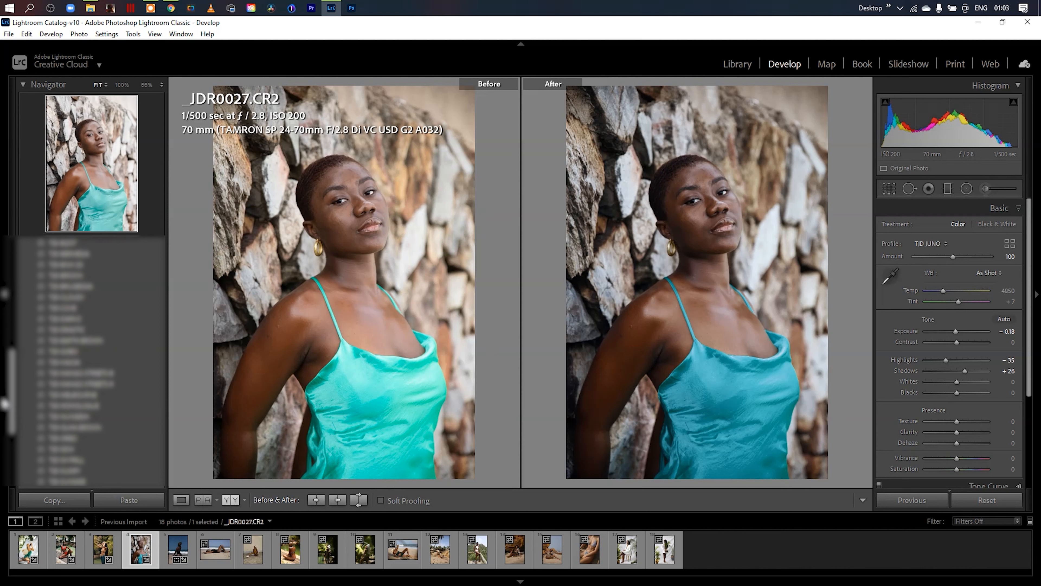
# - Start importing presets and browse to the TJD COLOR PROFILES folder in Pictures
pyautogui.scroll(5, 25, 315)
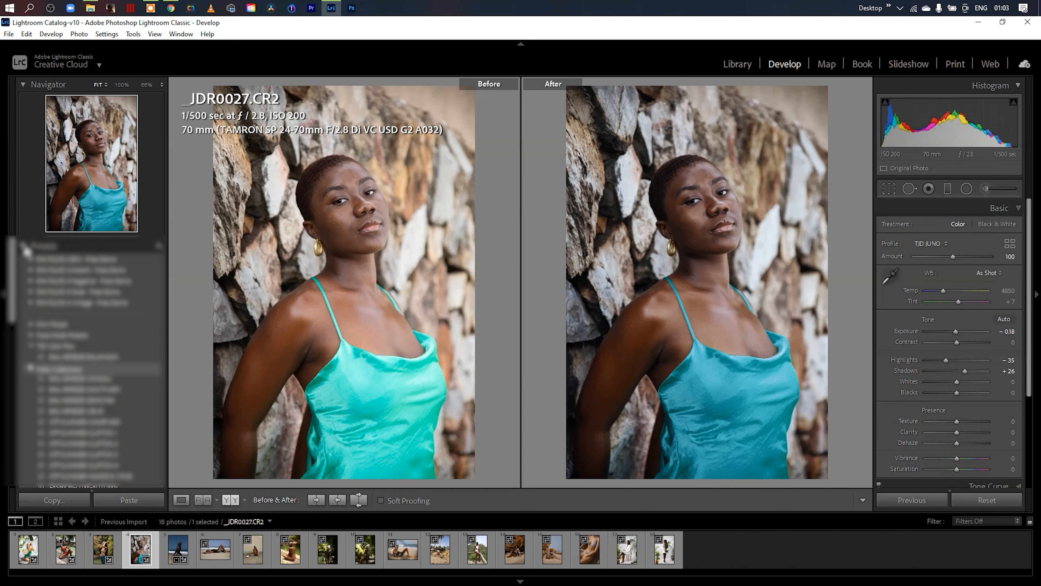
pyautogui.click(45, 246)
pyautogui.click(158, 246)
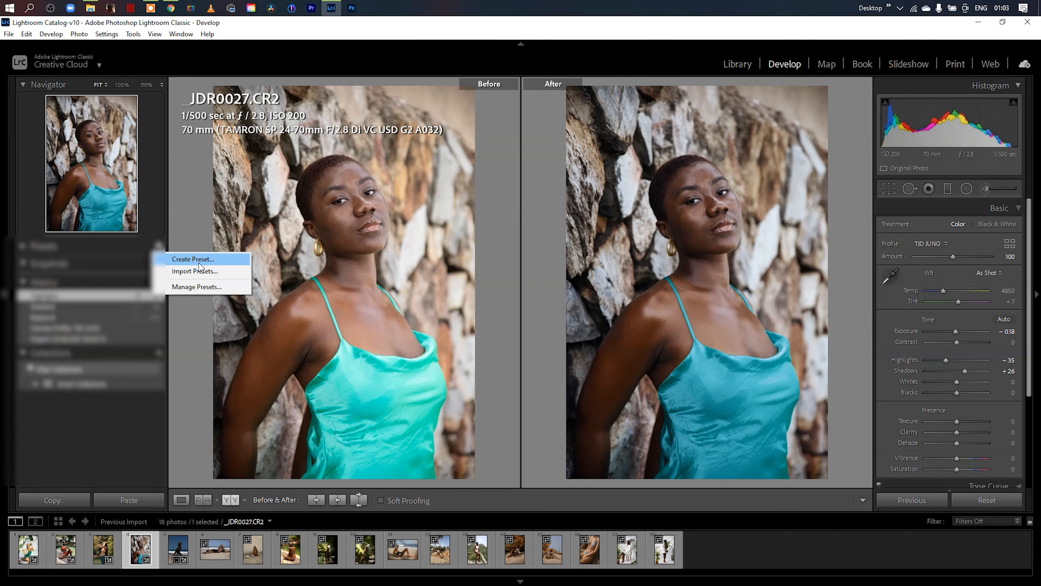
pyautogui.click(217, 273)
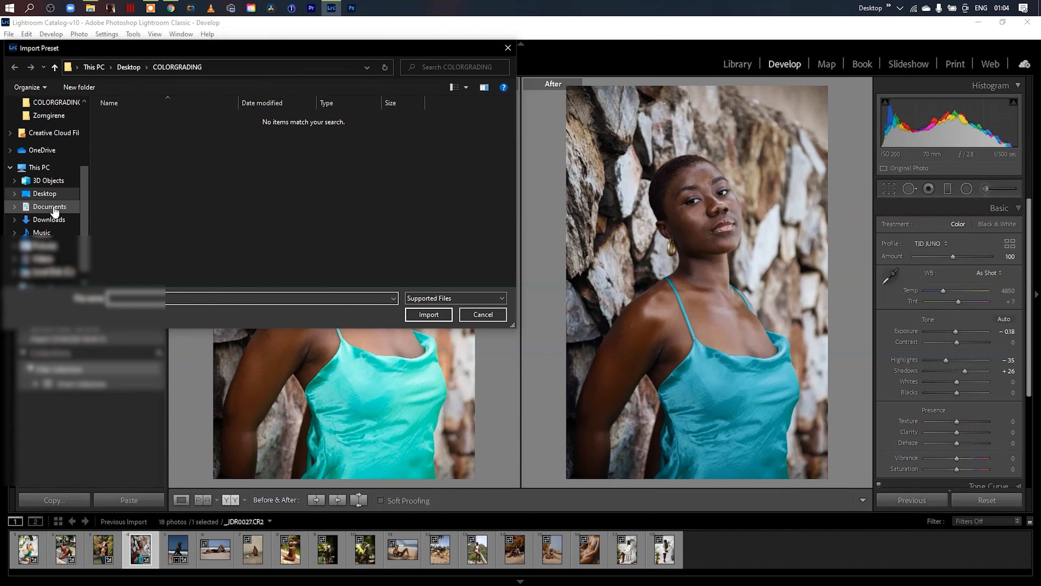
pyautogui.click(46, 245)
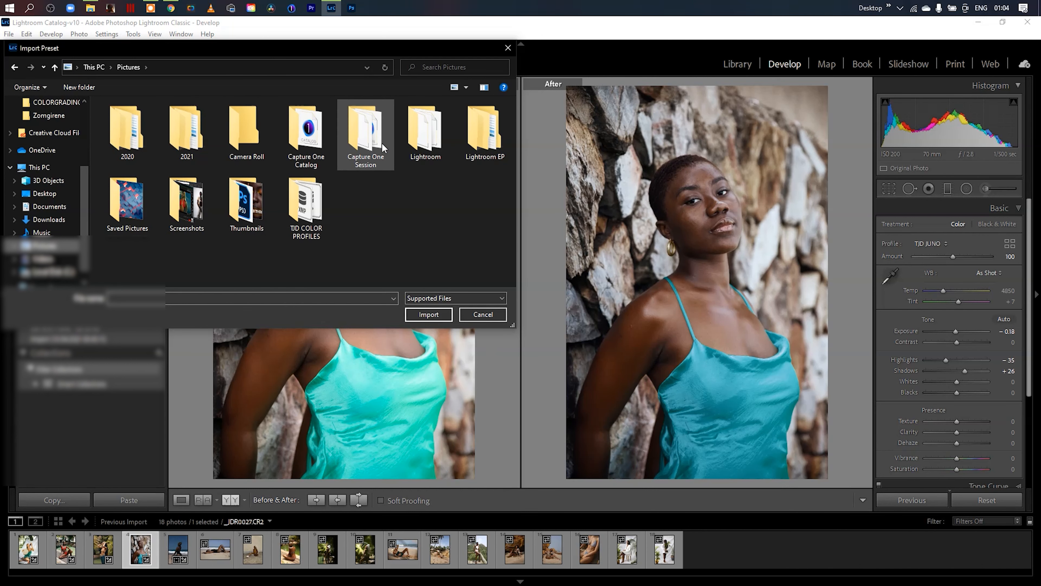
pyautogui.doubleClick(305, 205)
# - Select all six TJD XMP profile files, from TJD AMARO.xmp to TJD VIVID.xmp, and import them
pyautogui.moveTo(467, 210); pyautogui.dragTo(99, 102)
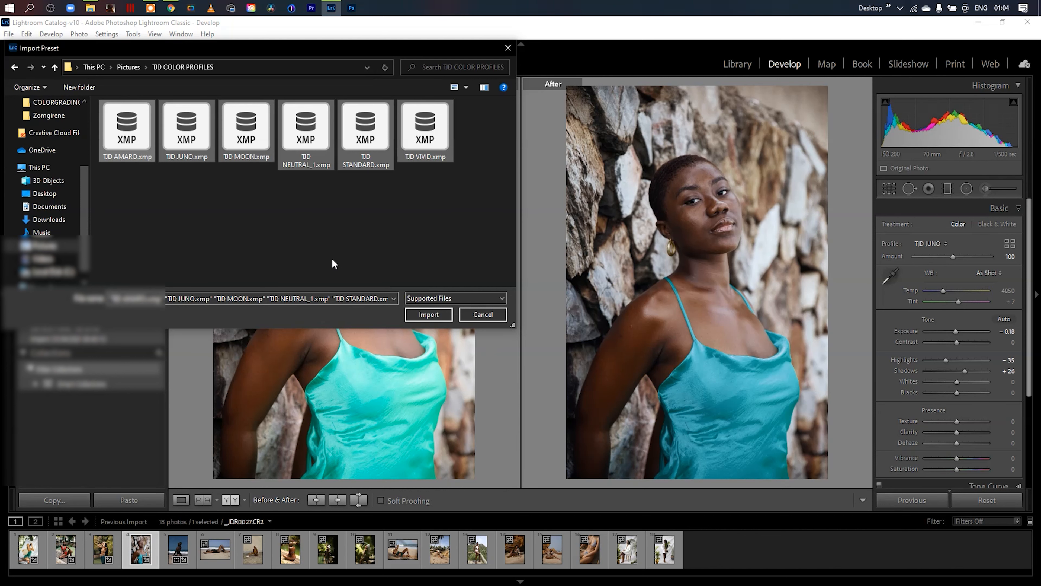
pyautogui.moveTo(231, 49); pyautogui.dragTo(447, 78)
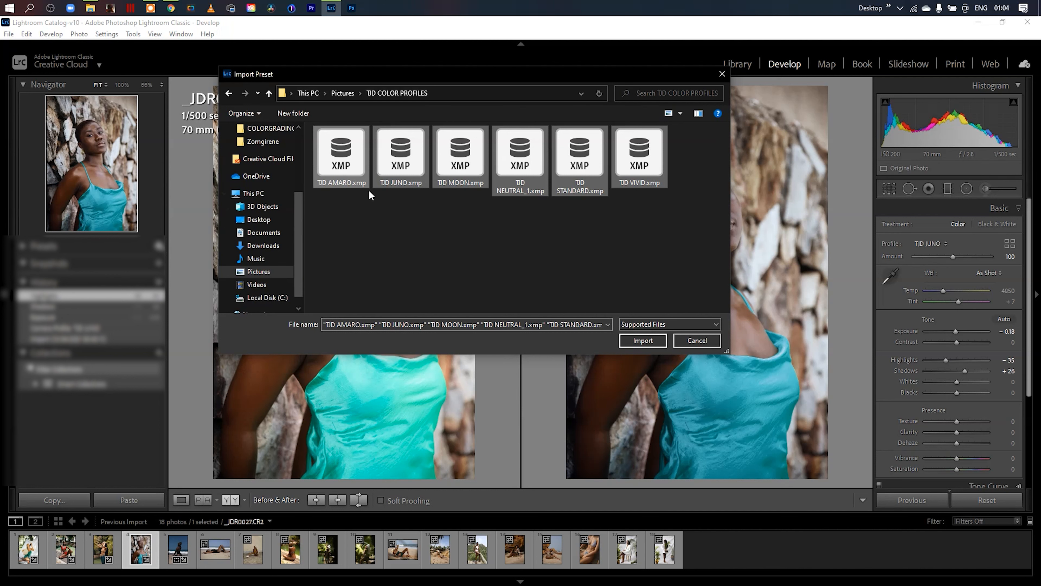
pyautogui.moveTo(418, 74); pyautogui.dragTo(321, 79)
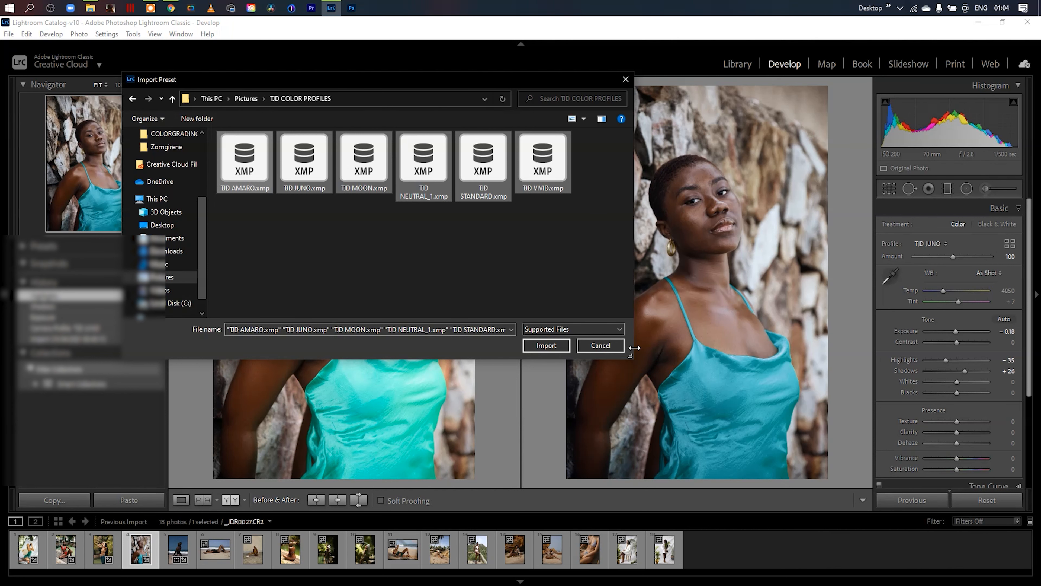
pyautogui.press('Return')
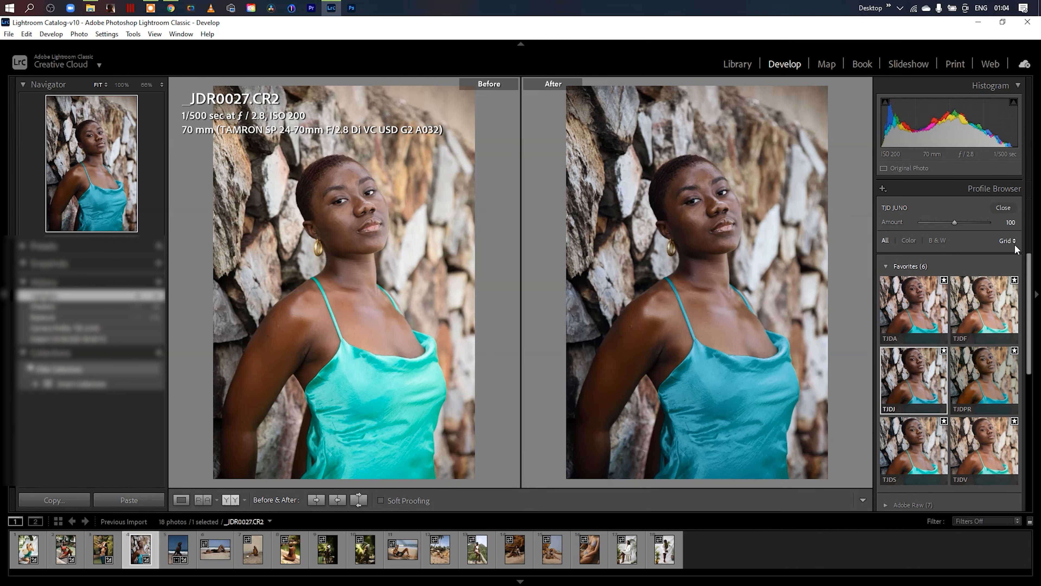
# - Review the Profile Browser groups by collapsing Favorites and Camera Matching, and expand Favorites again
pyautogui.moveTo(1029, 286)
pyautogui.mouseDown()
pyautogui.moveTo(1034, 324)
pyautogui.moveTo(1029, 286)
pyautogui.mouseUp()
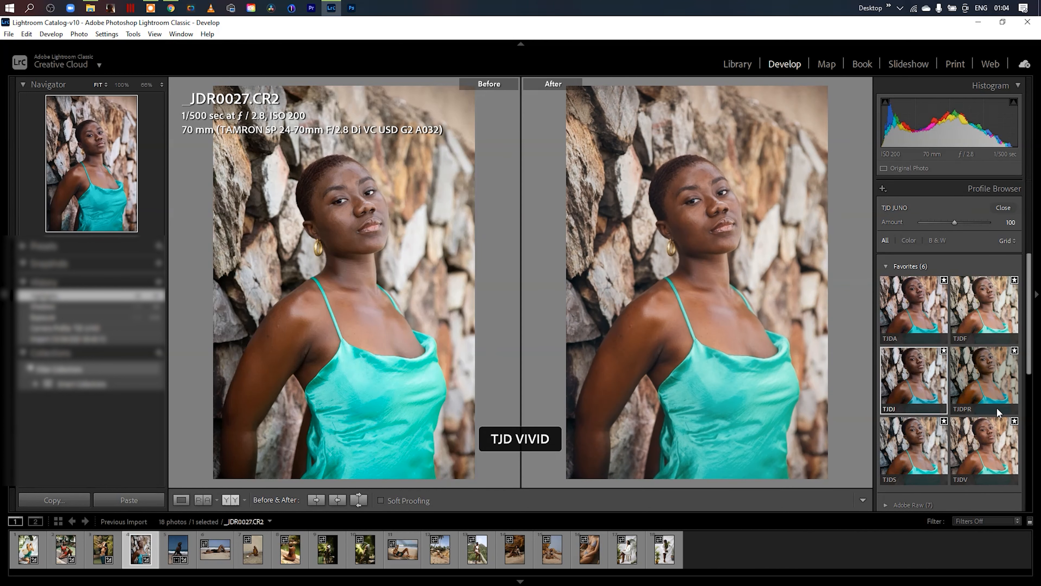
pyautogui.click(887, 266)
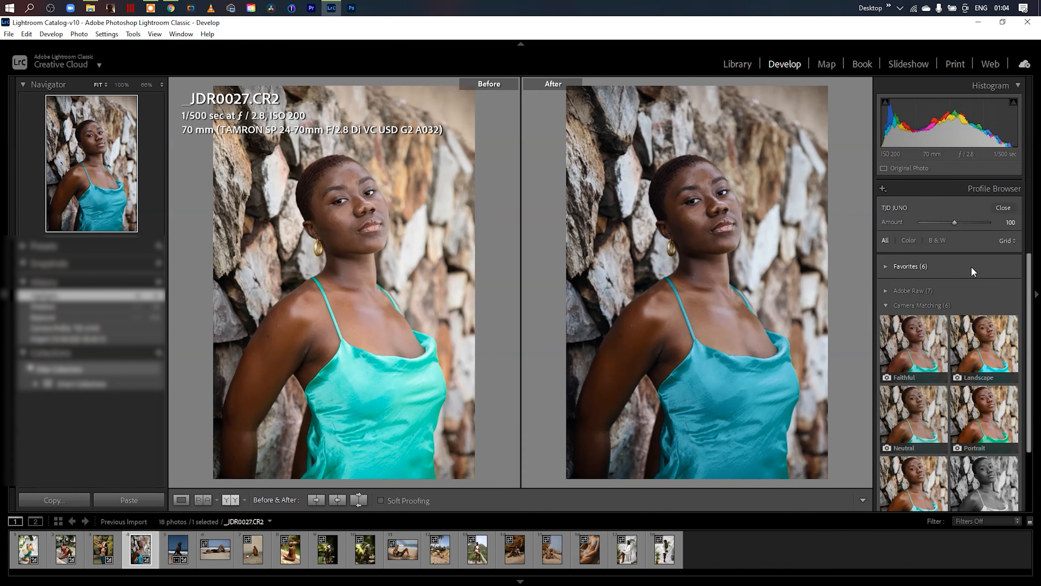
pyautogui.click(887, 305)
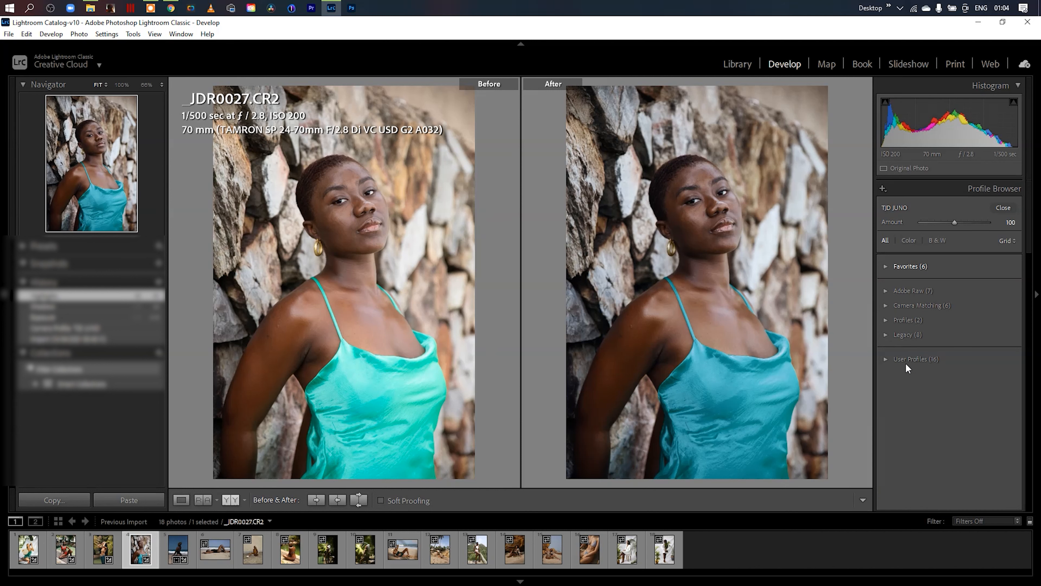
pyautogui.click(886, 266)
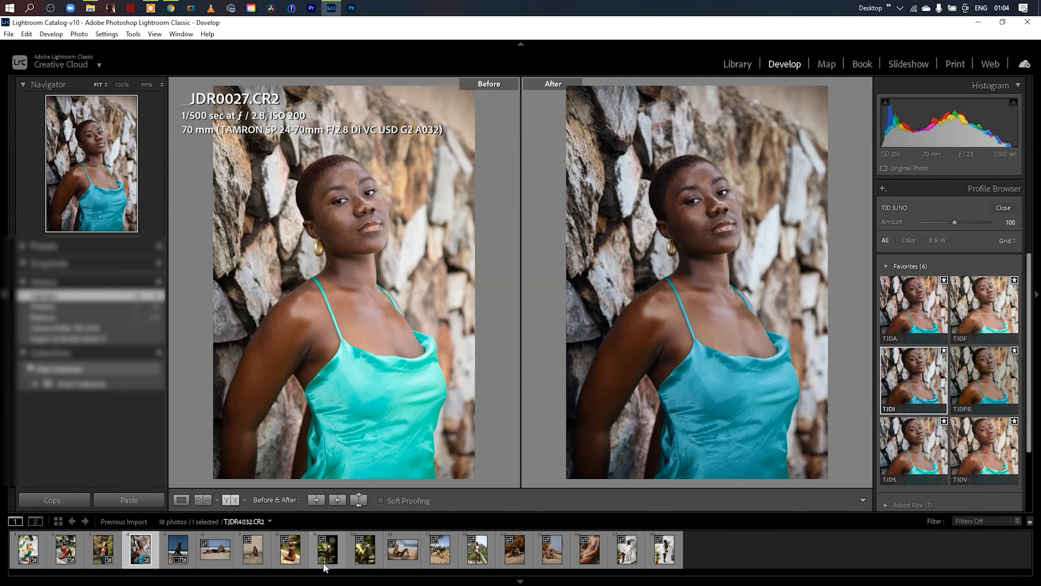
# - Switch to the poolside photo TJDR9905.CR2, apply the TJD VIVID profile, and close the Profile Browser
pyautogui.click(290, 550)
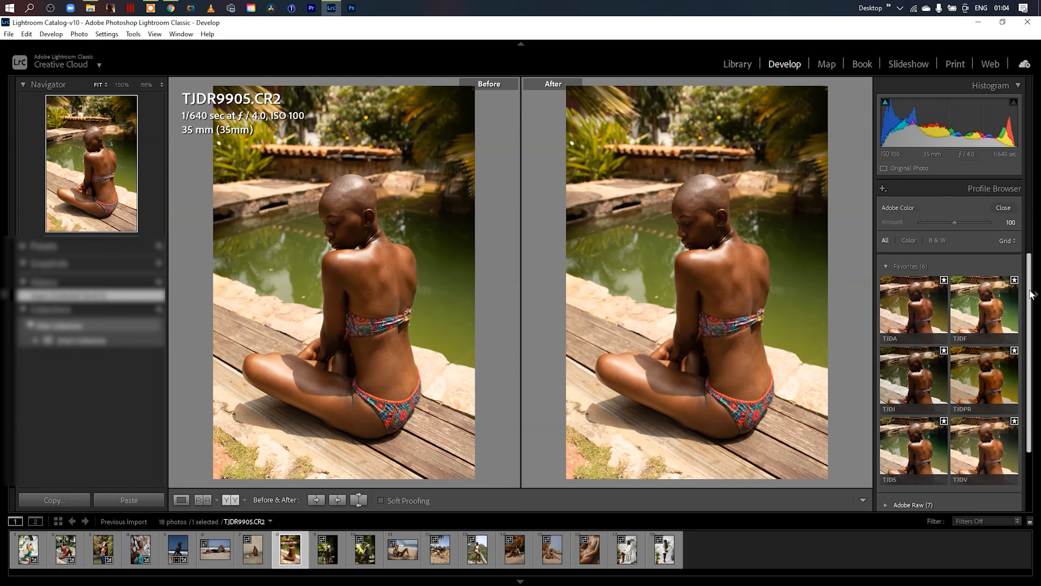
pyautogui.moveTo(1029, 294)
pyautogui.mouseDown()
pyautogui.moveTo(1029, 337)
pyautogui.moveTo(1030, 304)
pyautogui.mouseUp()
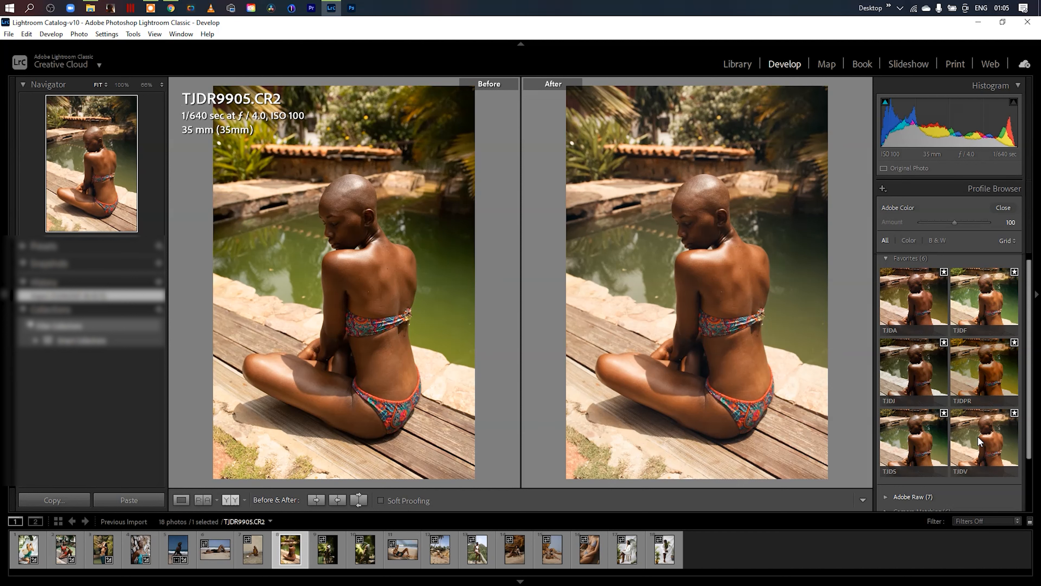
pyautogui.scroll(1, 1030, 406)
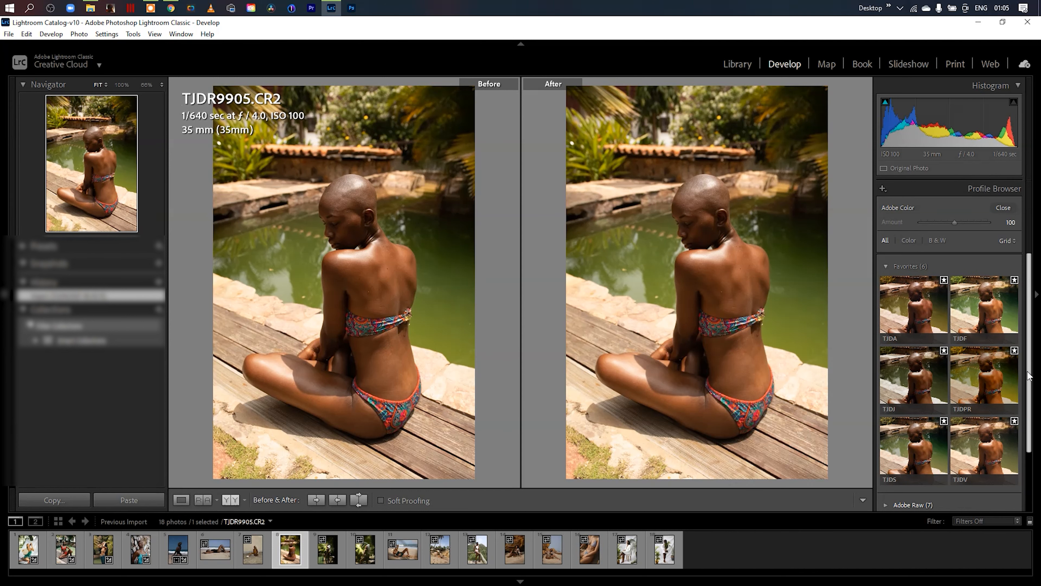
pyautogui.click(985, 452)
pyautogui.click(1004, 209)
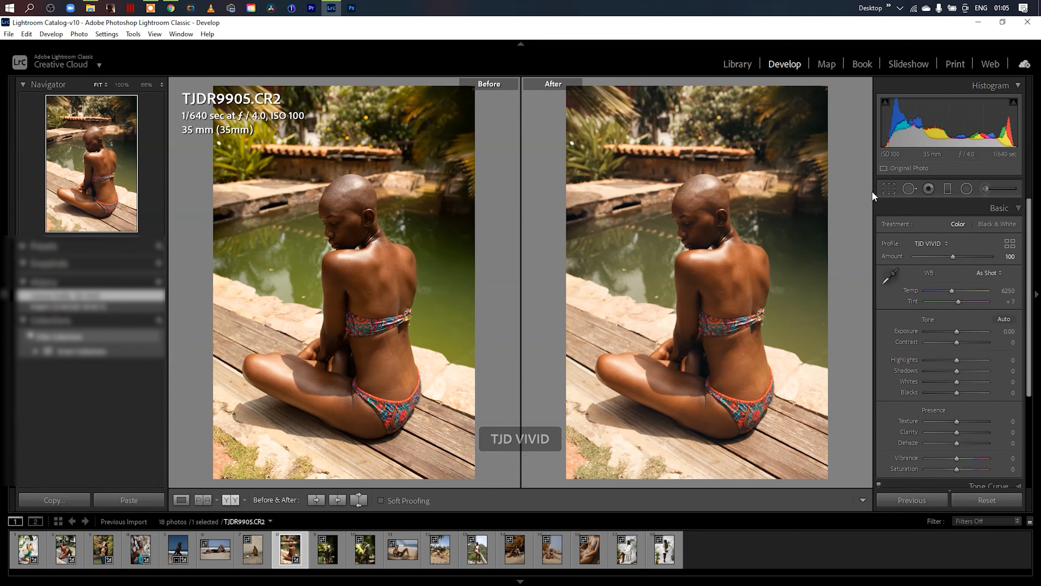
# - Straighten the poolside photo by about 1.29 degrees, and set both Vibrance and Shadows to +12
pyautogui.click(887, 187)
pyautogui.moveTo(771, 165); pyautogui.dragTo(781, 167)
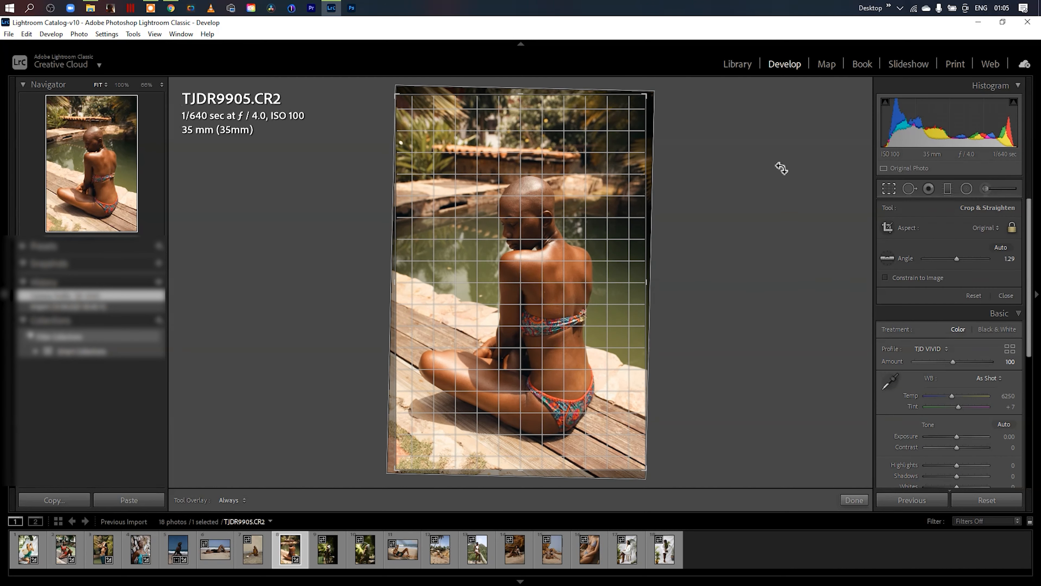
pyautogui.click(862, 499)
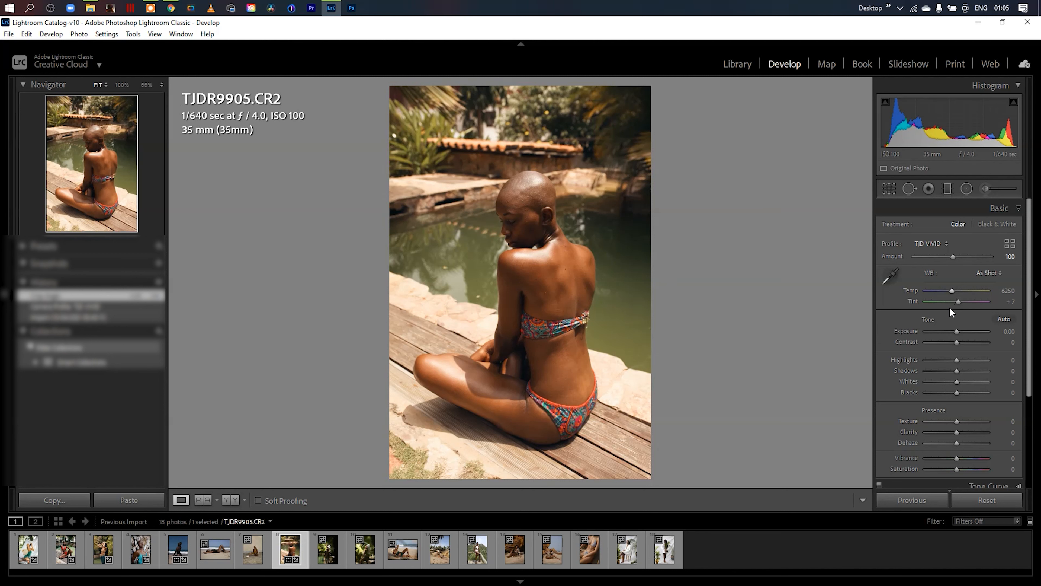
pyautogui.click(961, 459)
pyautogui.moveTo(956, 371); pyautogui.dragTo(960, 372)
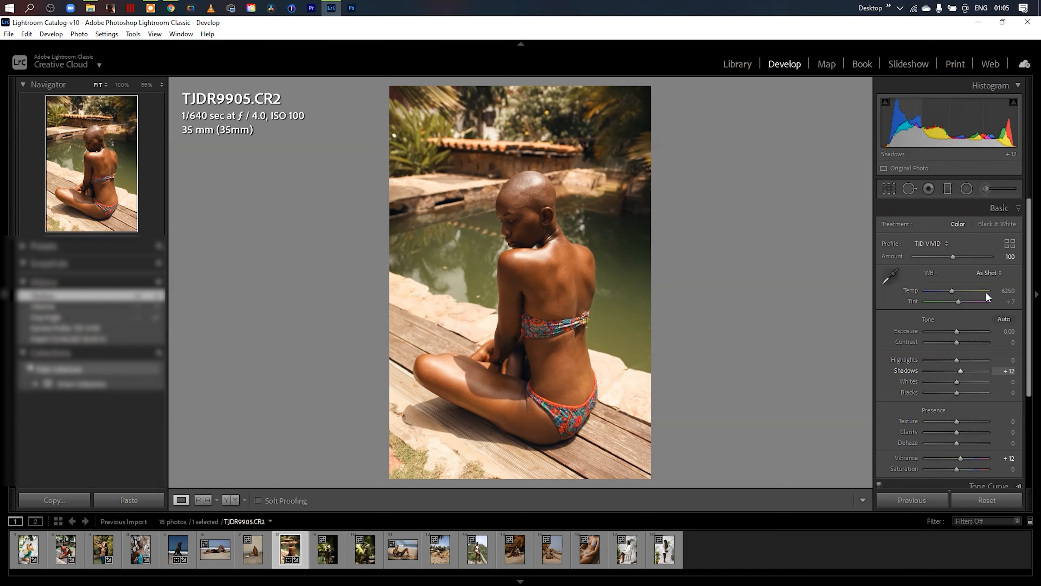
# - Set the poolside photo's Orange luminance to -62 and Orange hue to -10, and compare it side by side with the original
pyautogui.click(1015, 207)
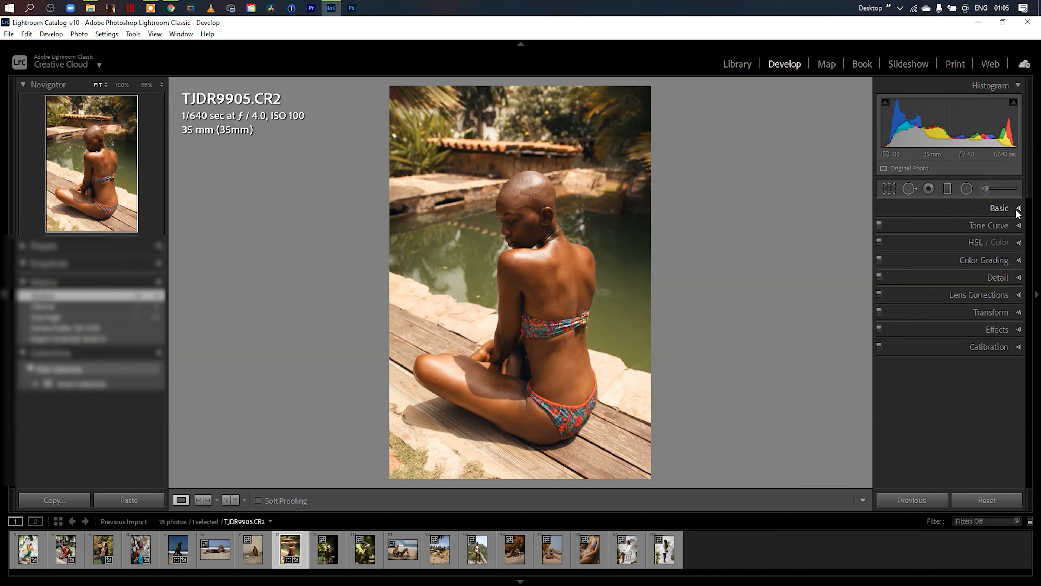
pyautogui.click(1018, 242)
pyautogui.click(979, 260)
pyautogui.moveTo(959, 300); pyautogui.dragTo(938, 297)
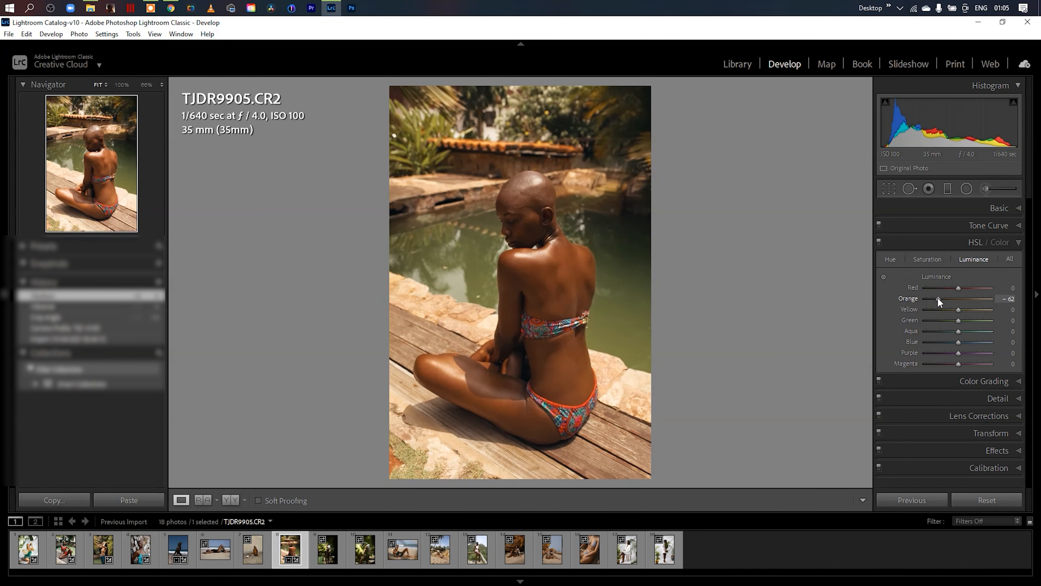
pyautogui.click(889, 260)
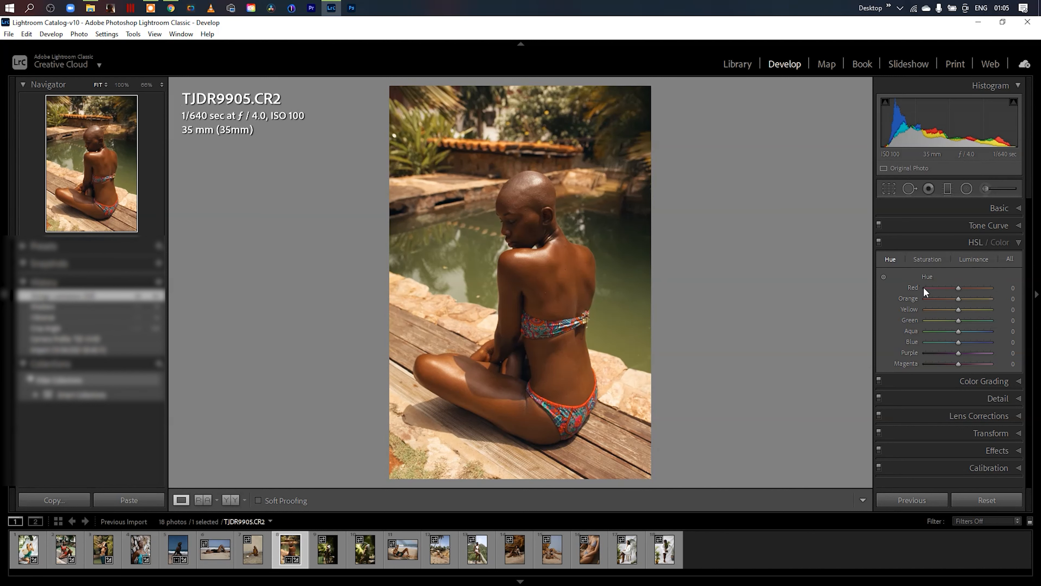
pyautogui.moveTo(957, 301); pyautogui.dragTo(956, 300)
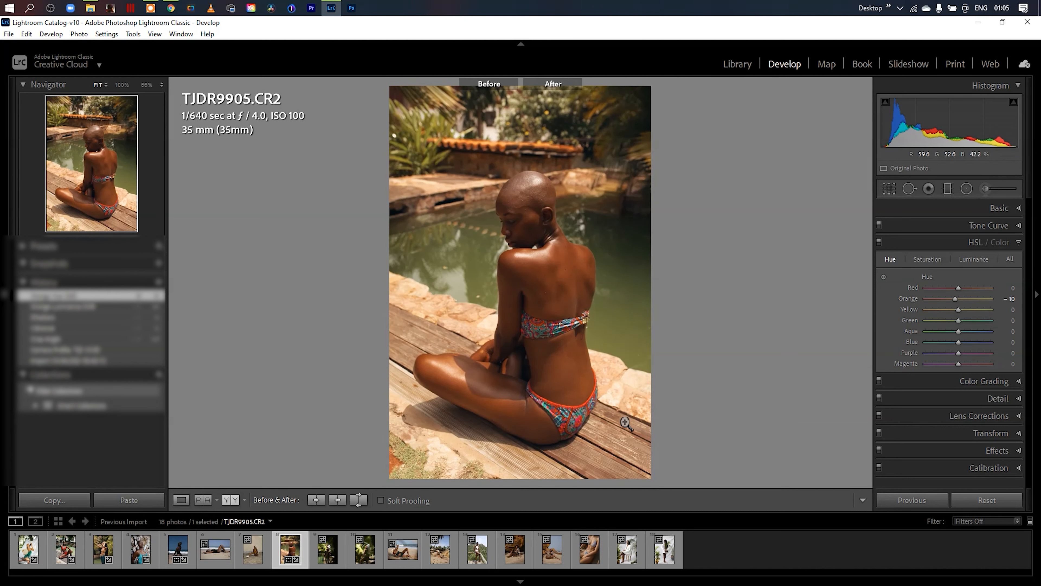
pyautogui.press('y')
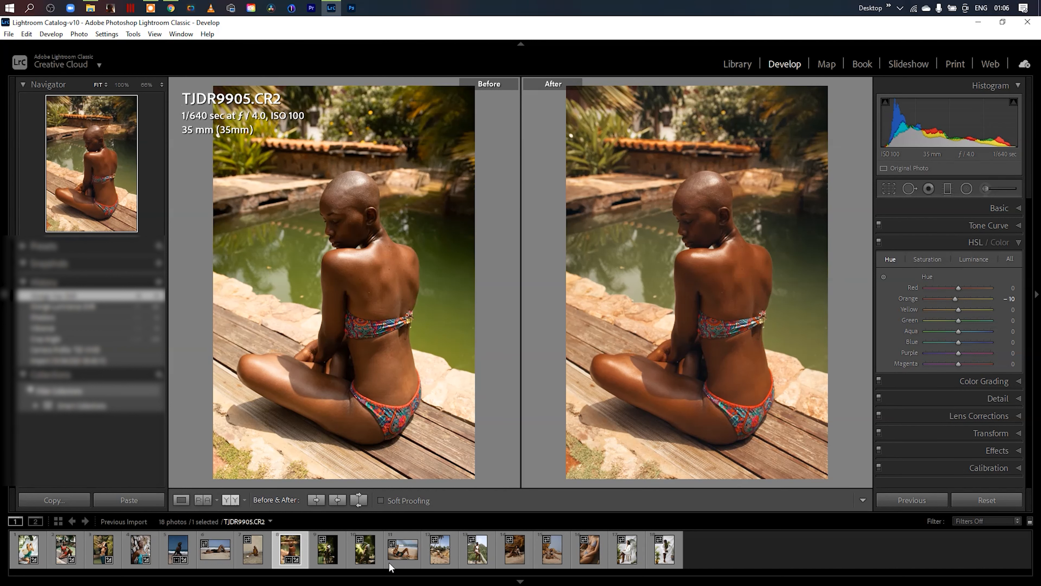
# - Switch to the palm garden photo TJDR4032.CR2 and open the Profile Browser for it
pyautogui.click(361, 559)
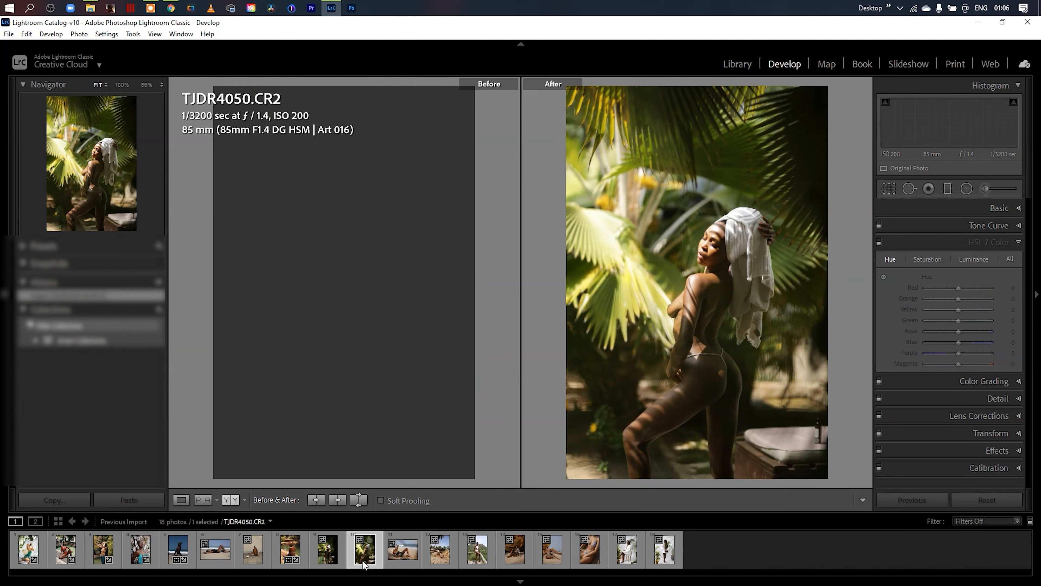
pyautogui.click(330, 559)
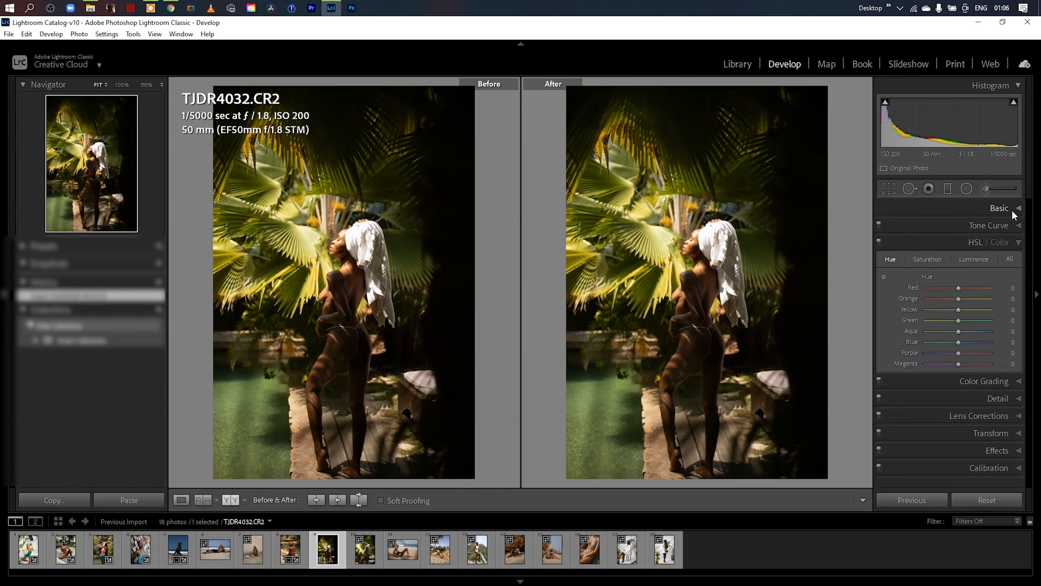
pyautogui.click(1019, 244)
pyautogui.click(1019, 209)
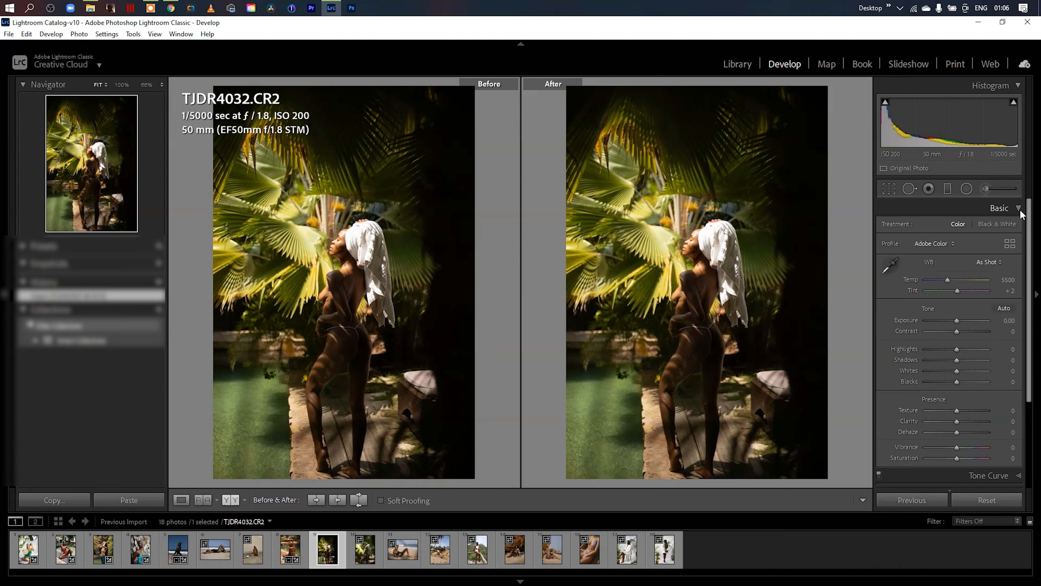
pyautogui.click(1011, 244)
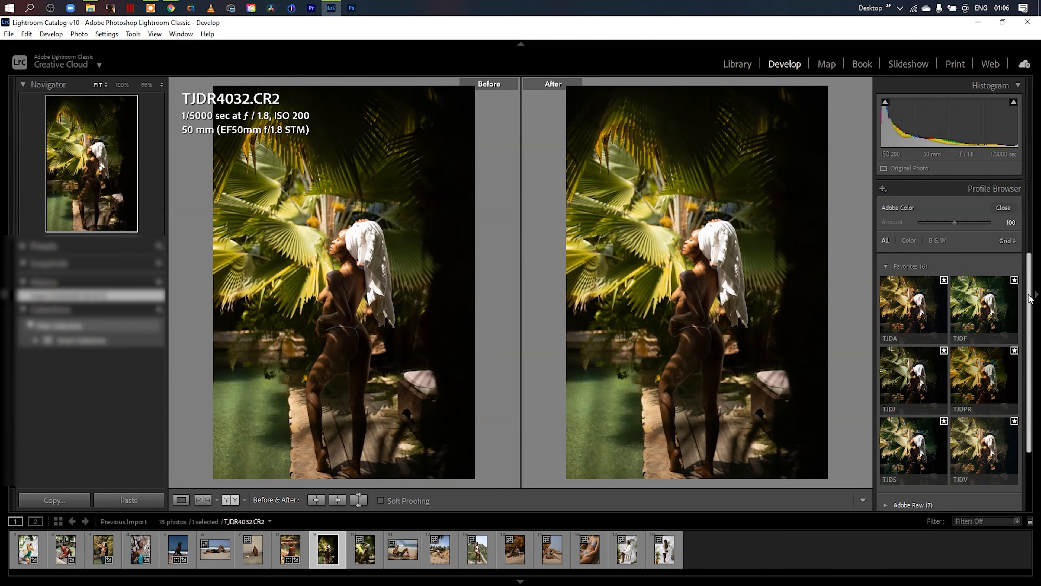
# - Preview TJD JUNO and TJD STANDARD on the palm garden photo, apply TJD VIVID, and close the Profile Browser
pyautogui.scroll(-3, 1025, 328)
pyautogui.click(923, 314)
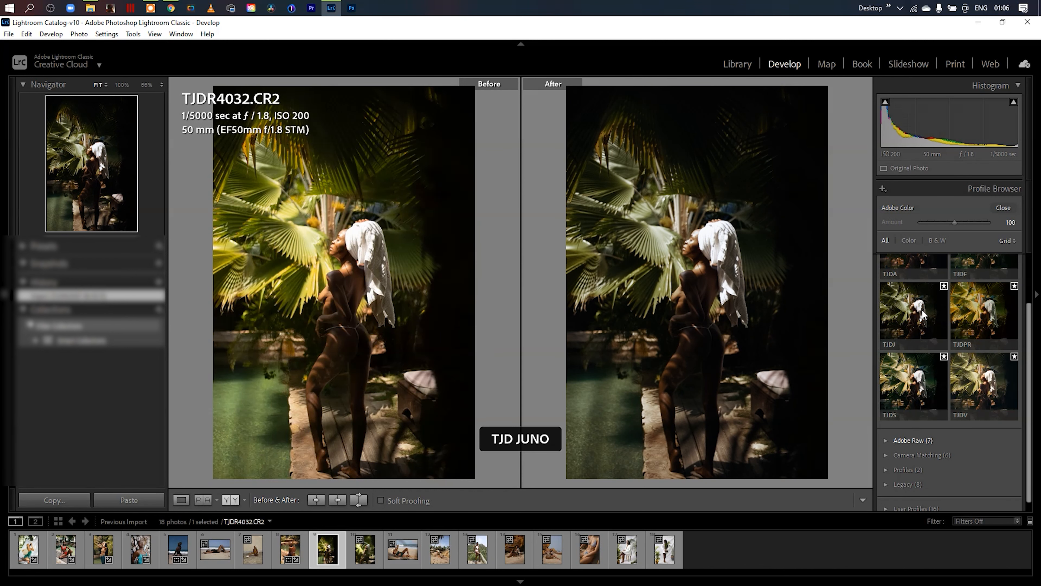
pyautogui.click(927, 390)
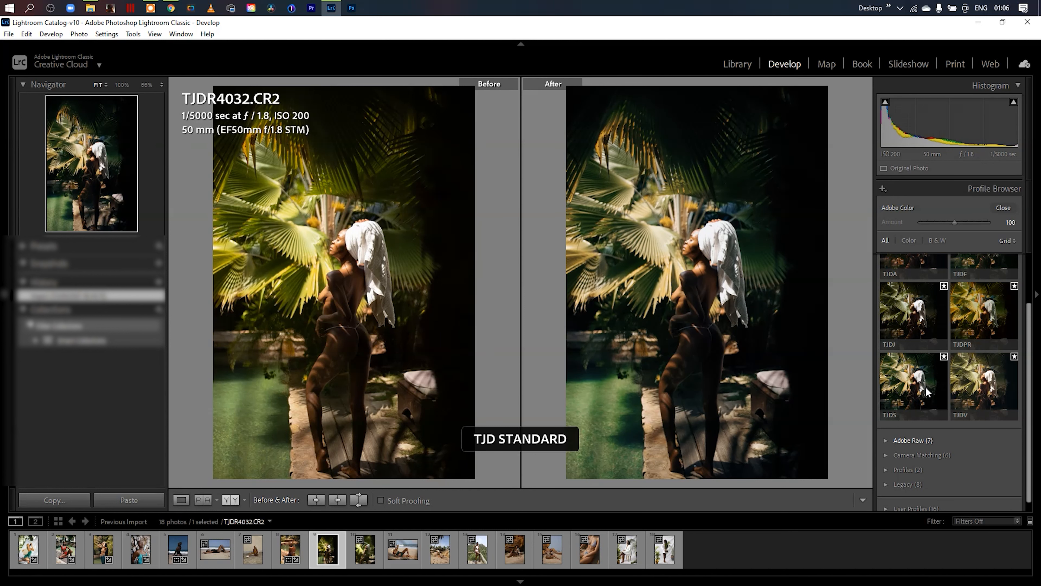
pyautogui.click(982, 383)
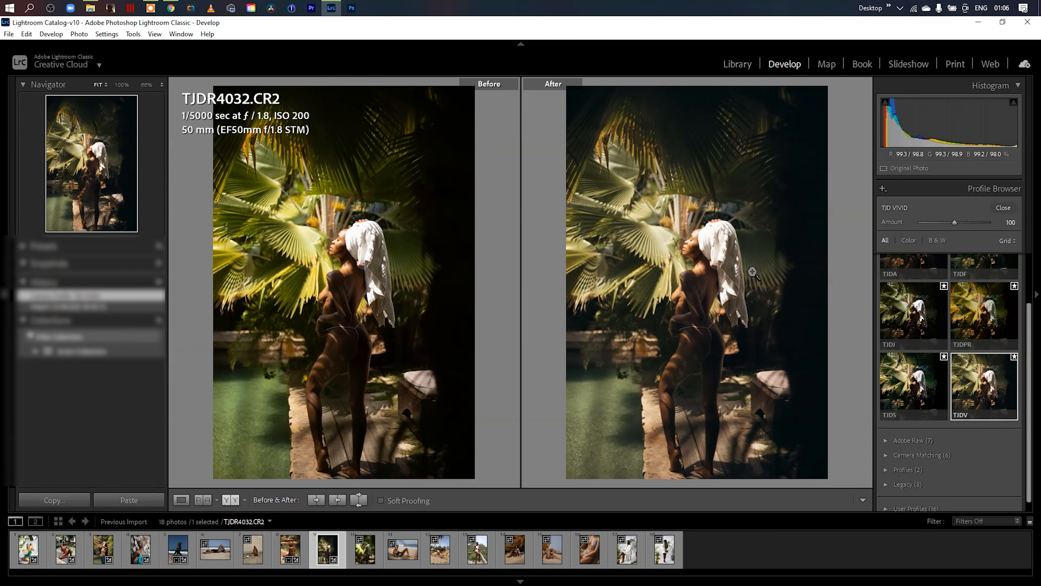
pyautogui.click(1003, 207)
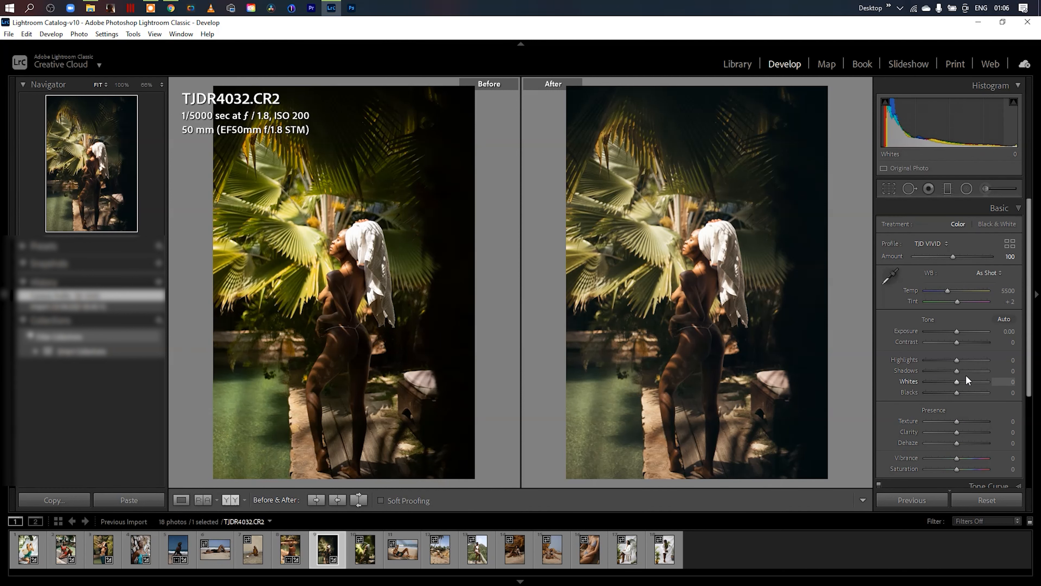
# - Set the palm garden photo's Shadows to +18, Blacks to +21 and Vibrance to +61, and collapse the Basic adjustments
pyautogui.moveTo(960, 370); pyautogui.dragTo(965, 394)
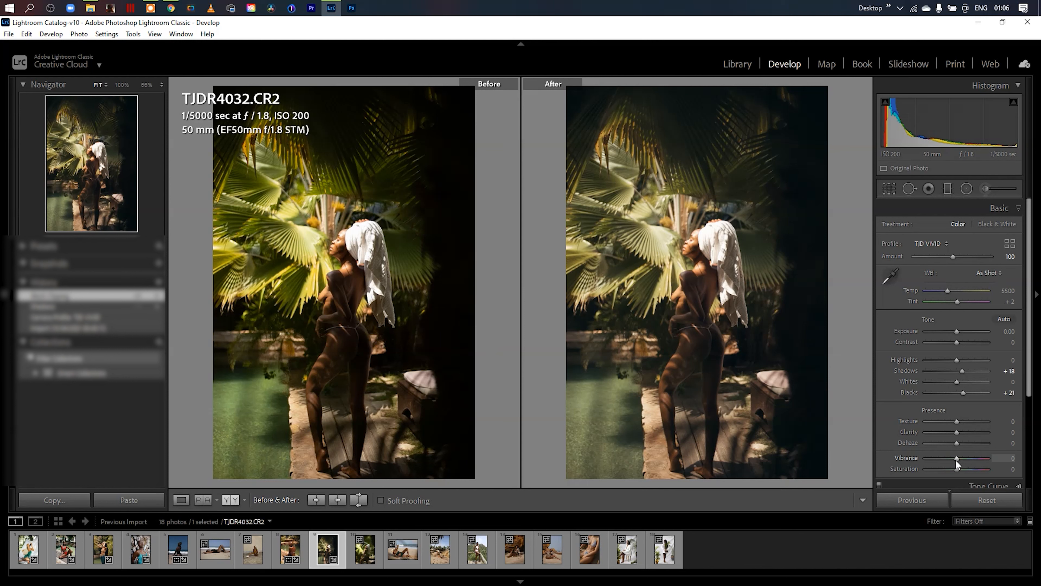
pyautogui.moveTo(960, 458); pyautogui.dragTo(973, 459)
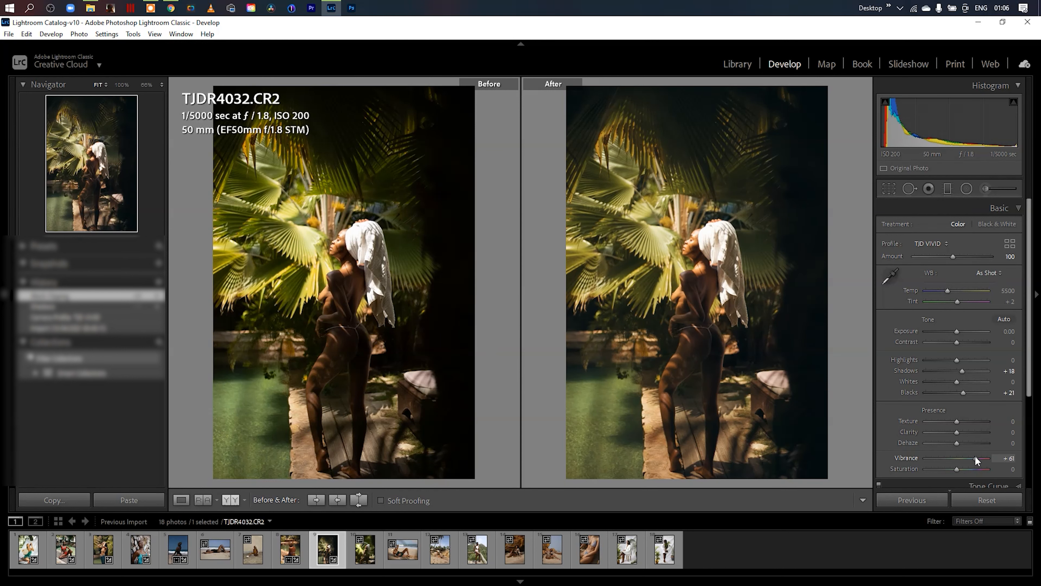
pyautogui.click(1016, 208)
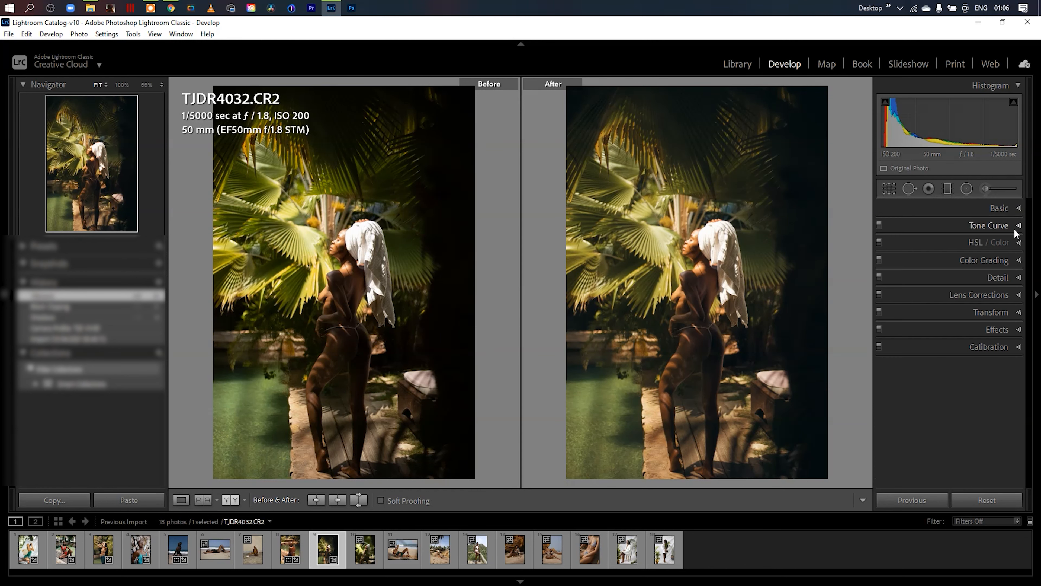
# - Set the palm garden photo's hue to Orange -5 and Yellow -40, and its luminance to Orange -27 and Yellow -45
pyautogui.click(1019, 243)
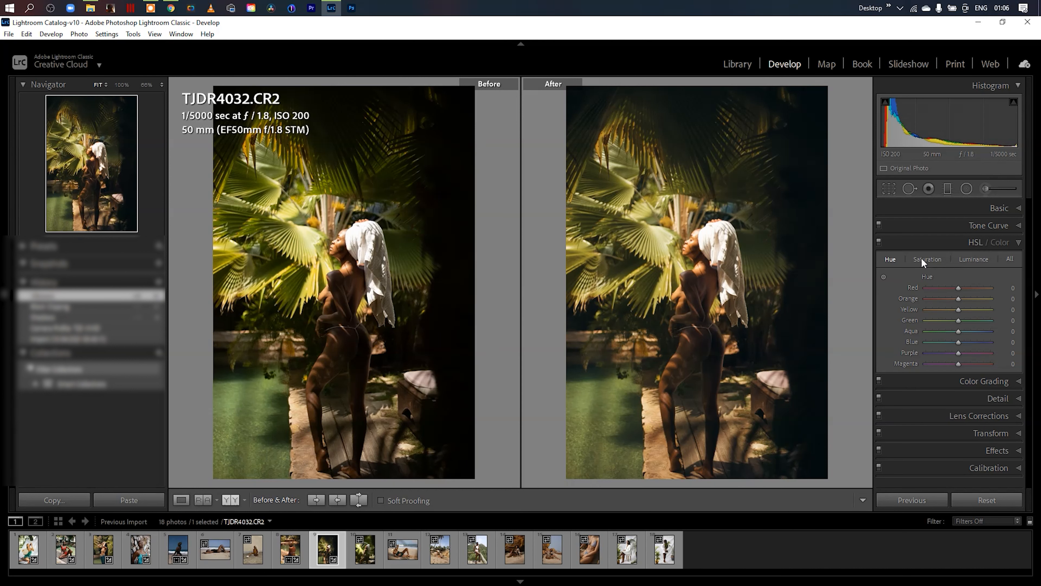
pyautogui.moveTo(946, 311); pyautogui.dragTo(957, 299)
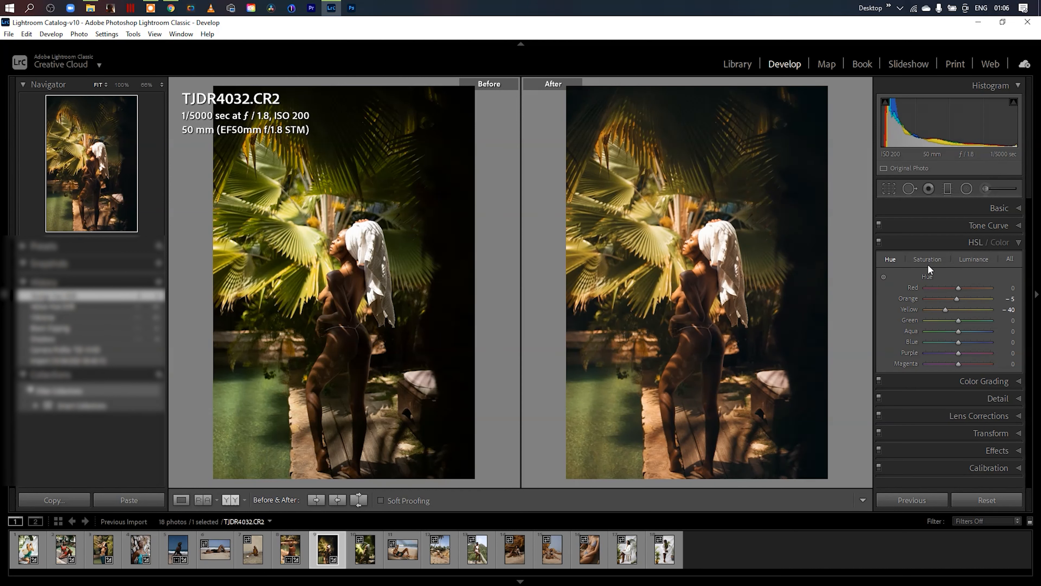
pyautogui.moveTo(958, 311)
pyautogui.mouseDown()
pyautogui.moveTo(942, 308)
pyautogui.moveTo(957, 297)
pyautogui.moveTo(945, 296)
pyautogui.mouseUp()
pyautogui.click(975, 259)
# - Straighten the palm garden photo slightly with the crop tool and compare it side by side with the original
pyautogui.click(889, 189)
pyautogui.moveTo(814, 187); pyautogui.dragTo(814, 190)
pyautogui.click(859, 500)
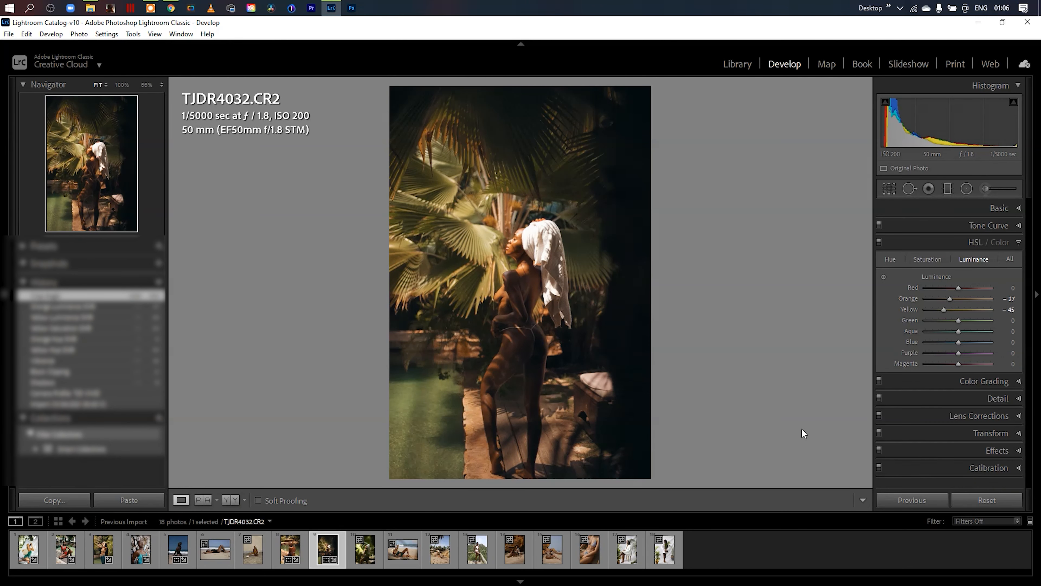
pyautogui.press('y')
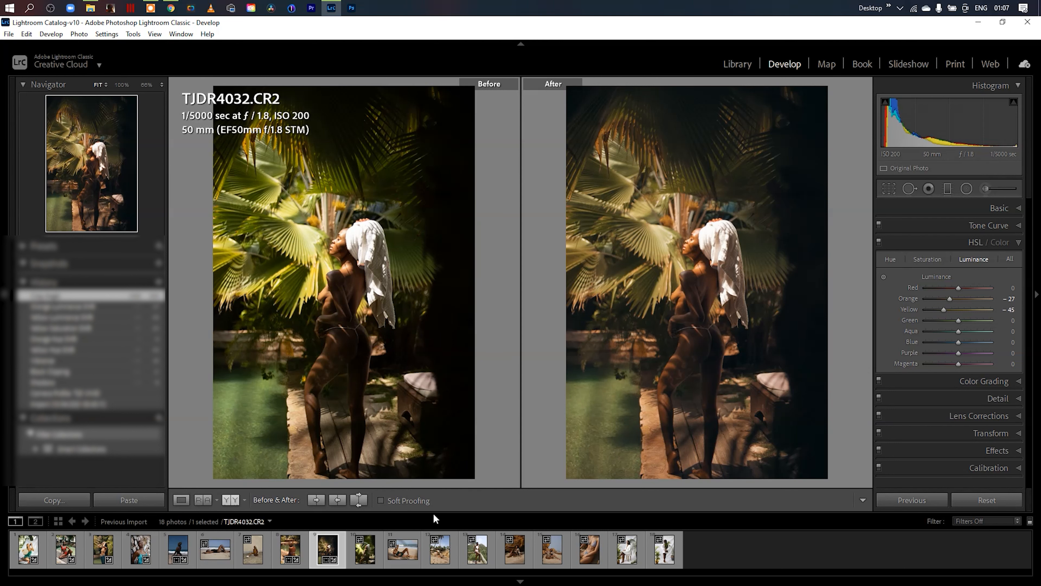
# - Switch to the reclining beach photo TJDR0003.CR2, apply the TJD AMARO profile from the Profile Browser, and close the browser
pyautogui.click(414, 567)
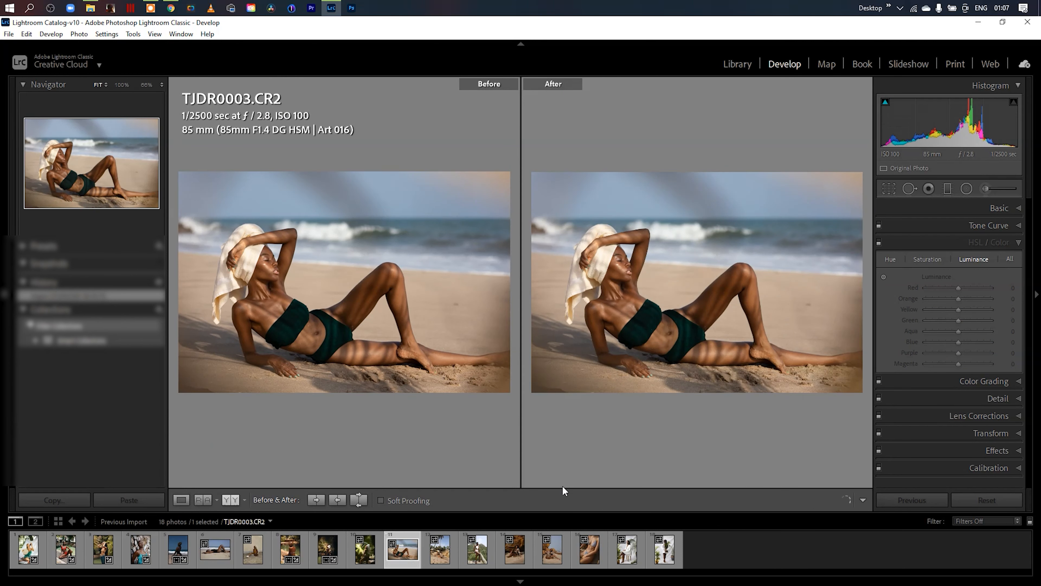
pyautogui.click(1020, 244)
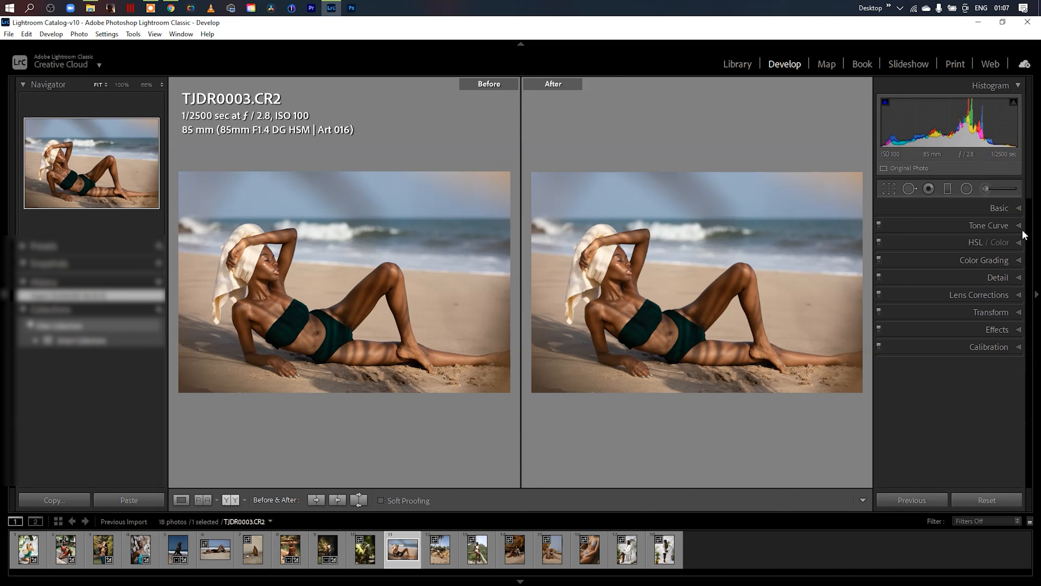
pyautogui.click(1018, 209)
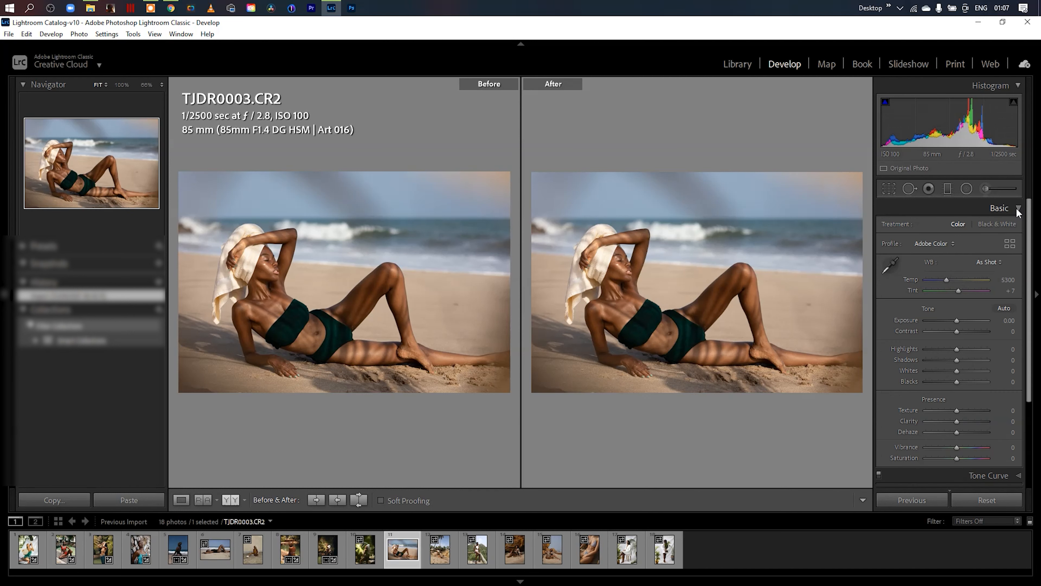
pyautogui.click(1012, 246)
pyautogui.scroll(2, 1030, 298)
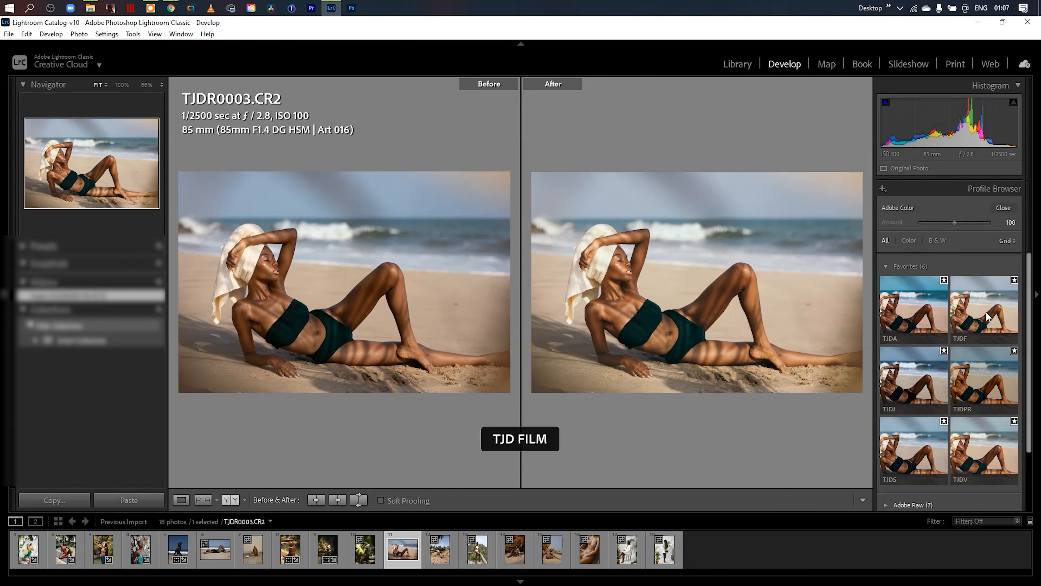
pyautogui.click(924, 313)
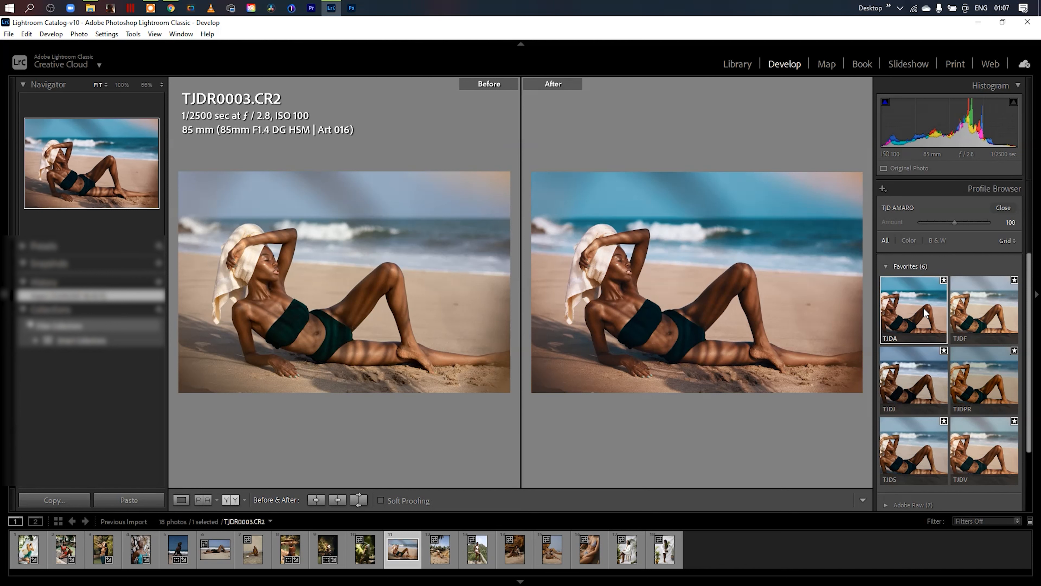
pyautogui.click(1009, 209)
# - Try Vibrance at -32 on the beach photo, reset it, and raise Shadows and Exposure slightly
pyautogui.moveTo(956, 461); pyautogui.dragTo(949, 462)
pyautogui.doubleClick(946, 459)
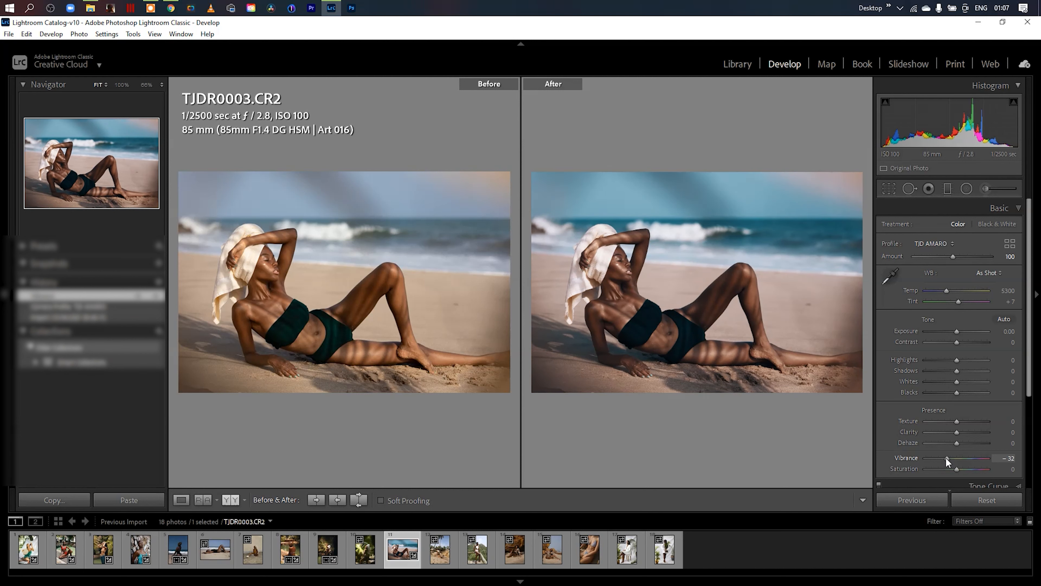
pyautogui.moveTo(959, 371); pyautogui.dragTo(966, 371)
pyautogui.moveTo(957, 331); pyautogui.dragTo(960, 334)
pyautogui.click(1017, 209)
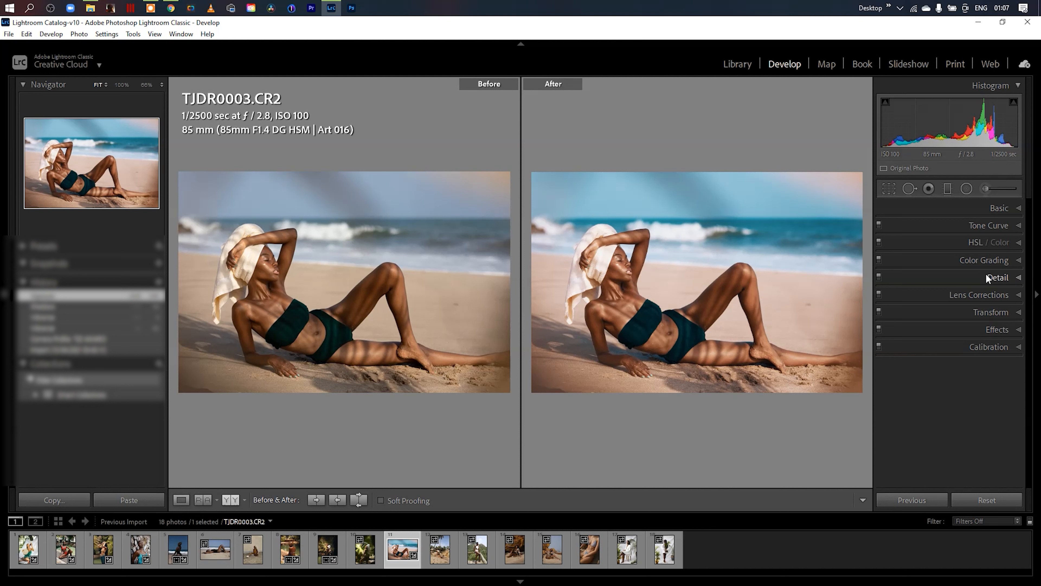
# - Add a midpoint to the beach photo's red tone curve, compare with the curve off and on, and set the point to input 128, output 127
pyautogui.click(1019, 226)
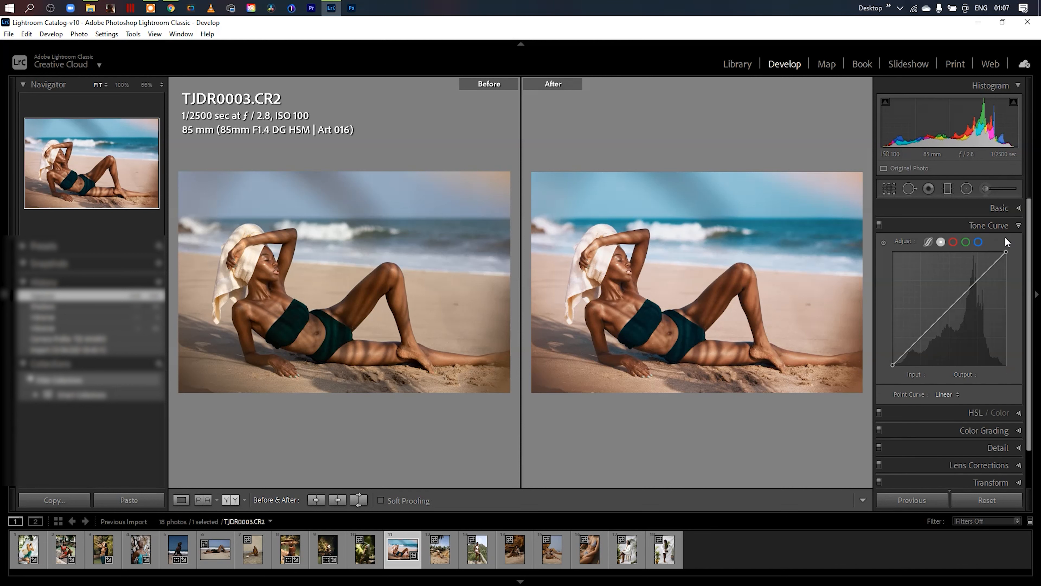
pyautogui.click(953, 242)
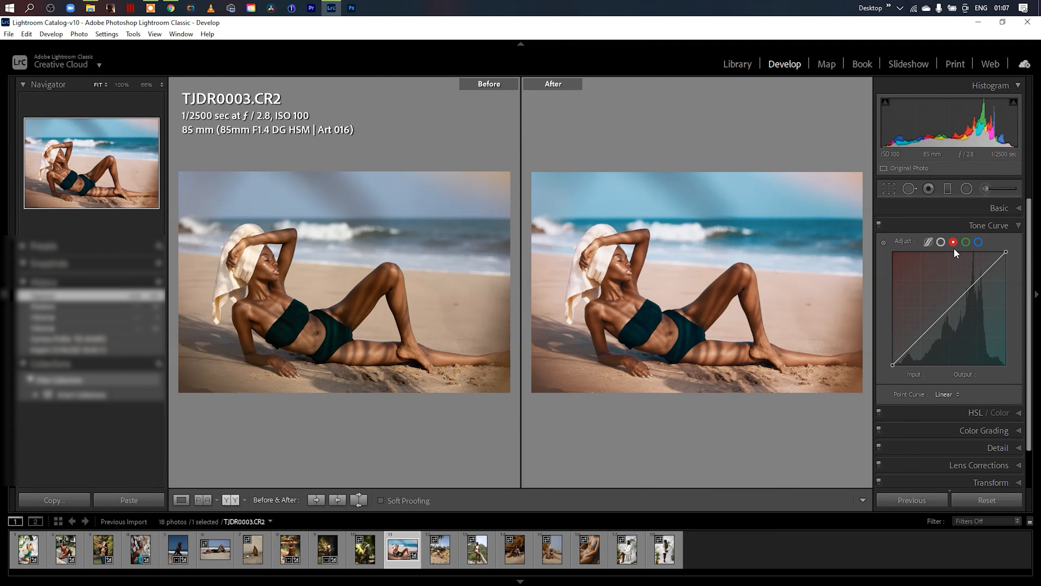
pyautogui.click(950, 309)
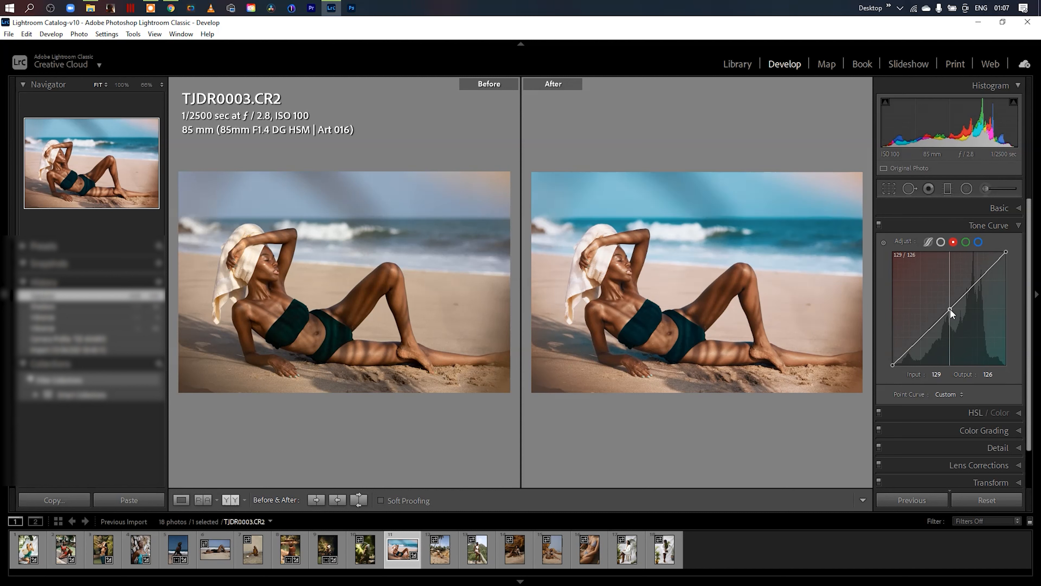
pyautogui.moveTo(950, 309); pyautogui.dragTo(951, 309)
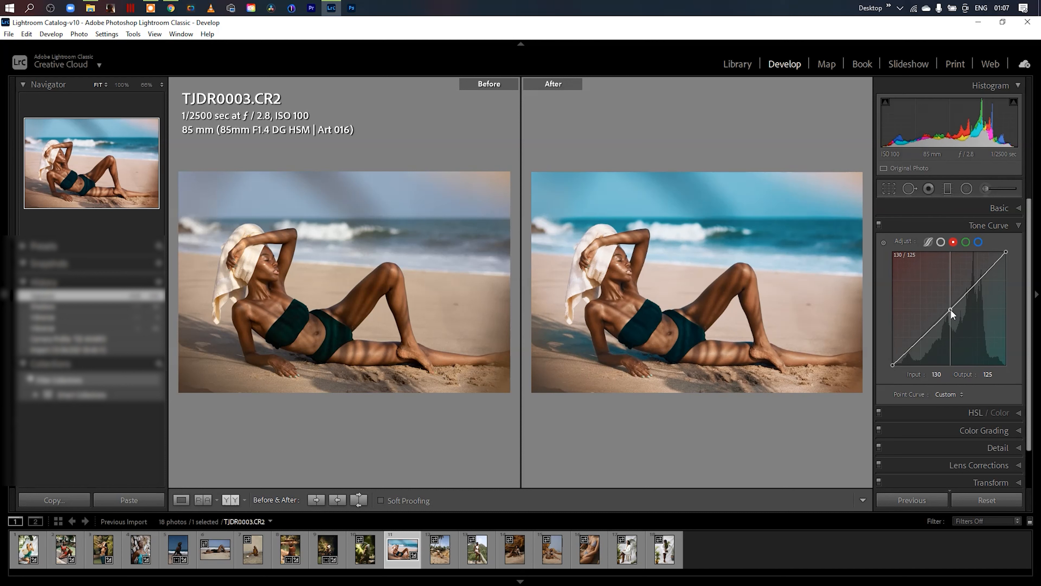
pyautogui.click(878, 225)
pyautogui.click(879, 225)
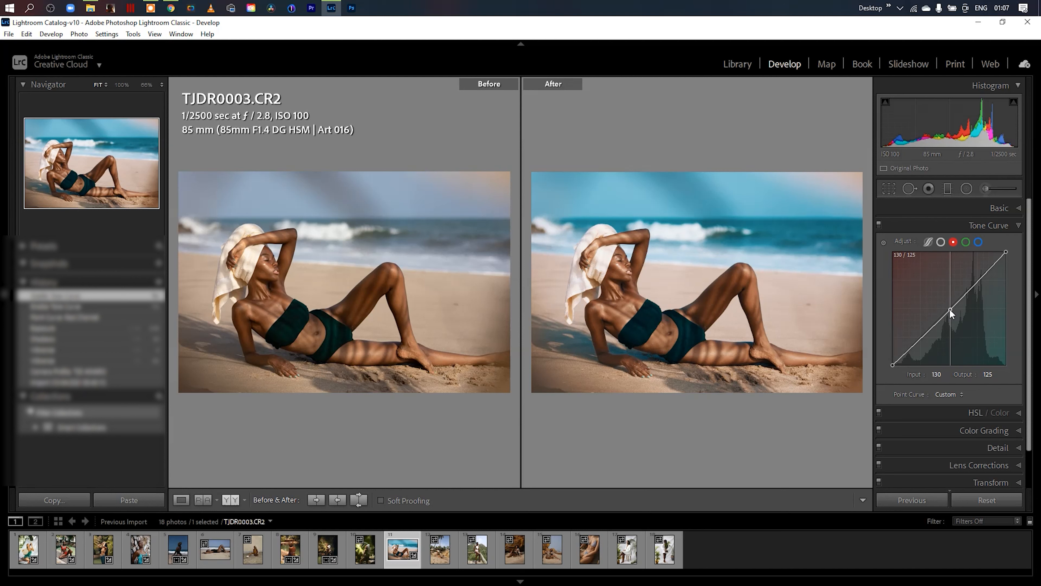
pyautogui.moveTo(950, 308); pyautogui.dragTo(949, 308)
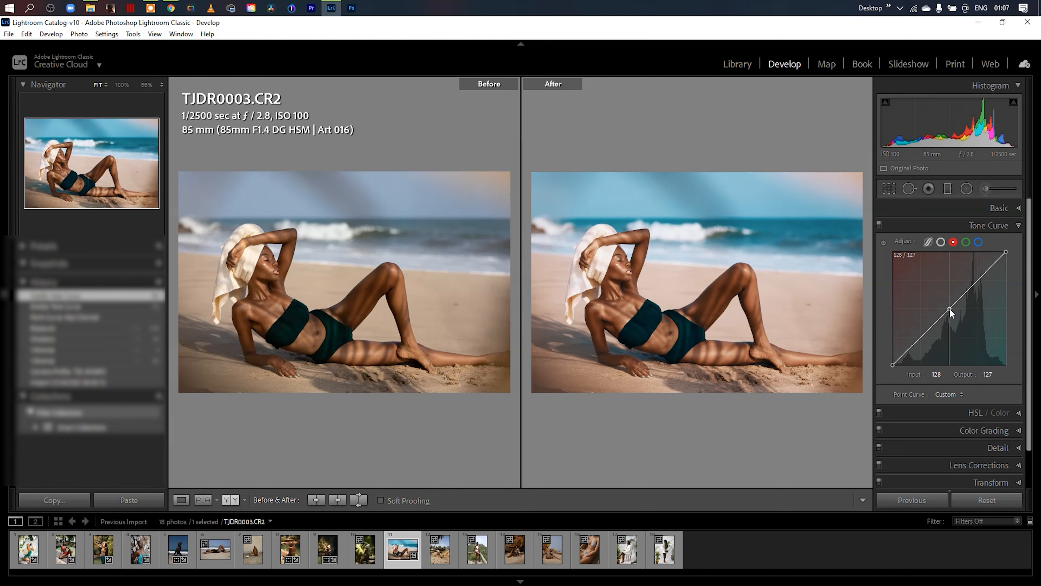
pyautogui.click(1020, 225)
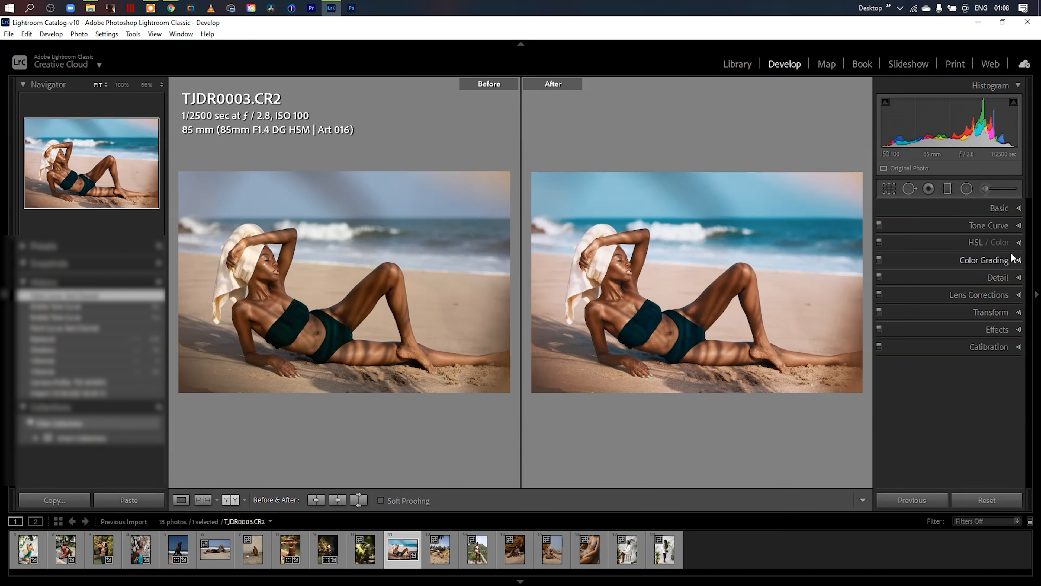
# - Set the beach photo's saturation to Blue -50, Orange -7 and Yellow -30
pyautogui.click(1020, 243)
pyautogui.click(927, 260)
pyautogui.moveTo(939, 347); pyautogui.dragTo(944, 348)
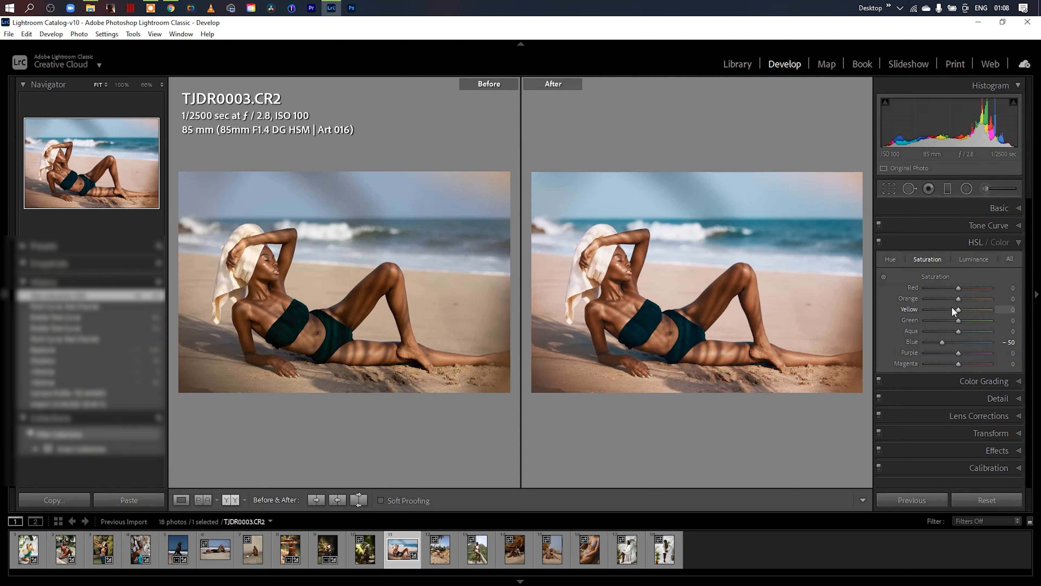
pyautogui.moveTo(956, 300); pyautogui.dragTo(946, 311)
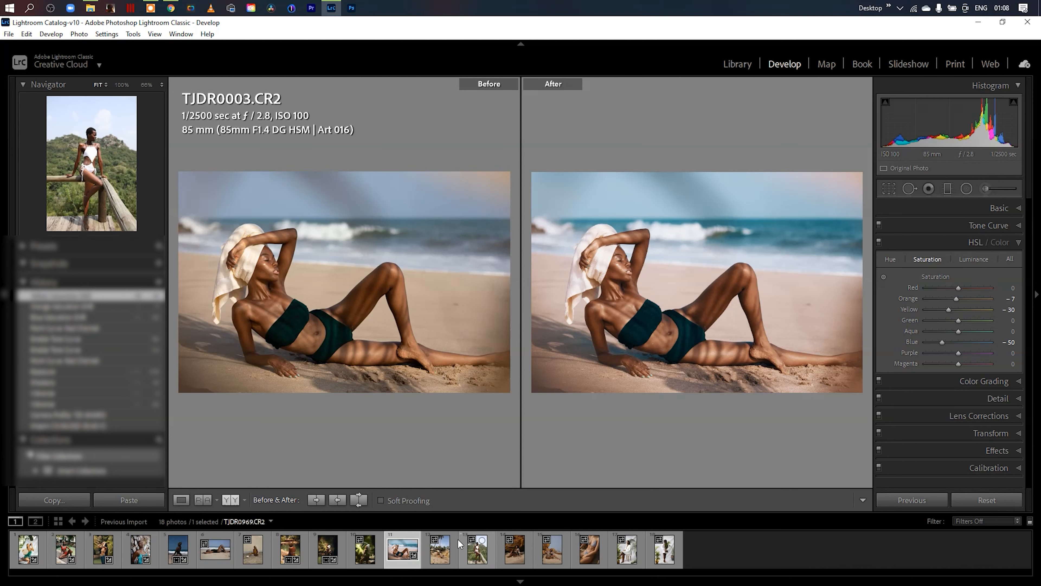
# - Switch to the wooden railing photo TJDR0969.CR2, apply the TJD AMARO profile, and collapse the Basic adjustments
pyautogui.click(477, 550)
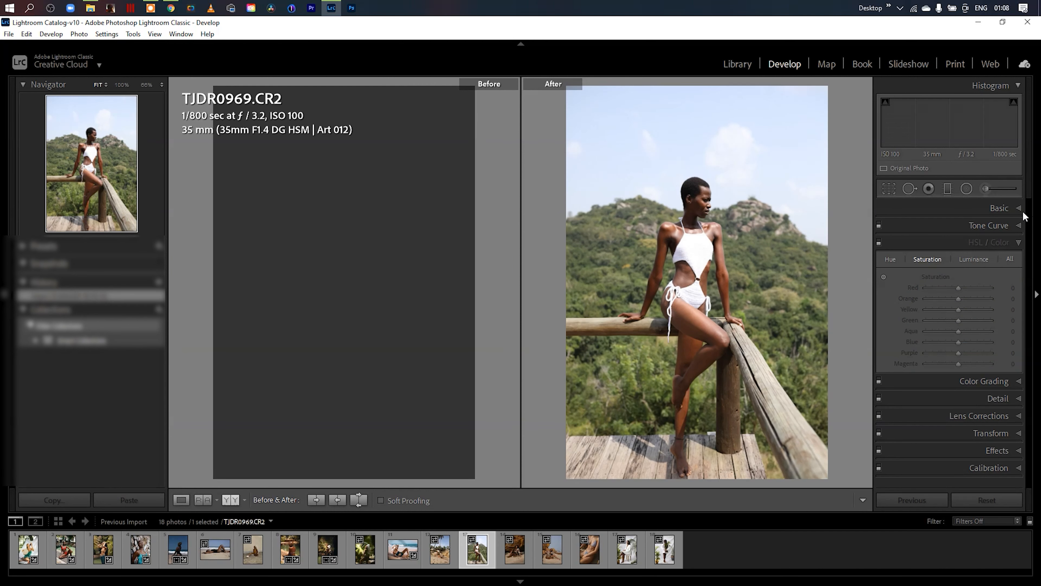
pyautogui.click(1018, 209)
pyautogui.click(1010, 244)
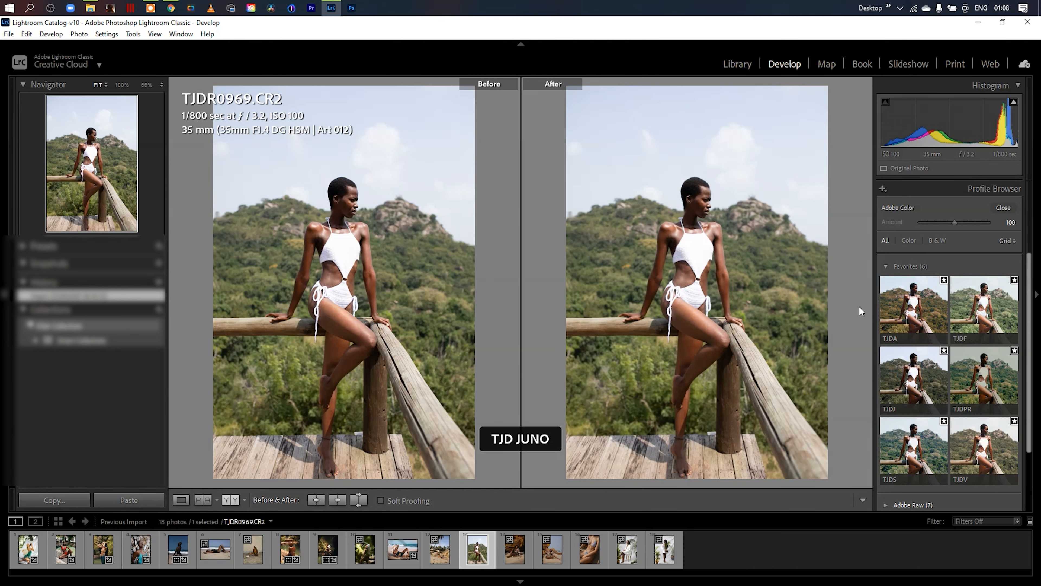
pyautogui.click(906, 311)
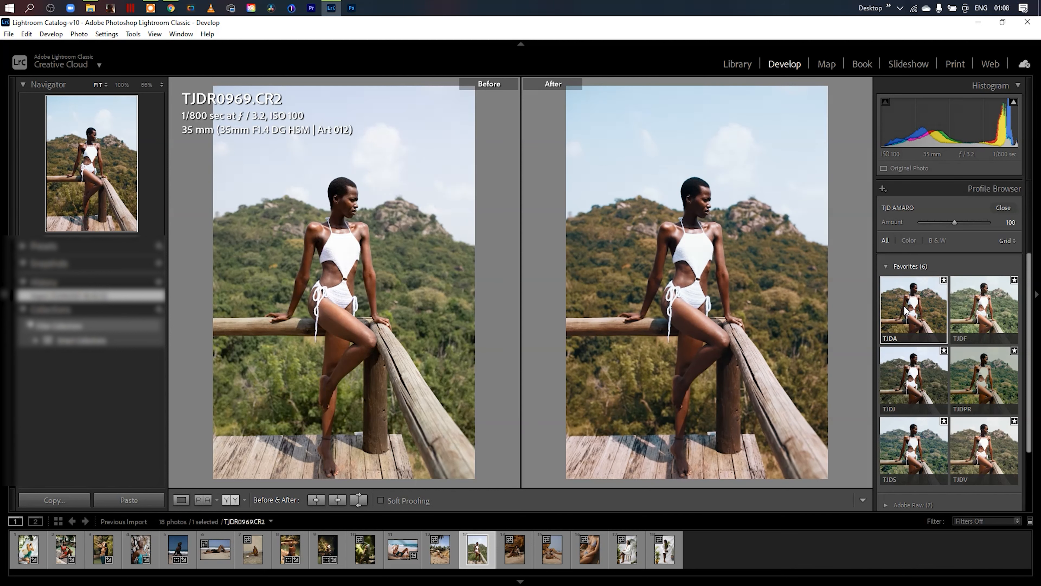
pyautogui.click(1003, 207)
pyautogui.click(1024, 209)
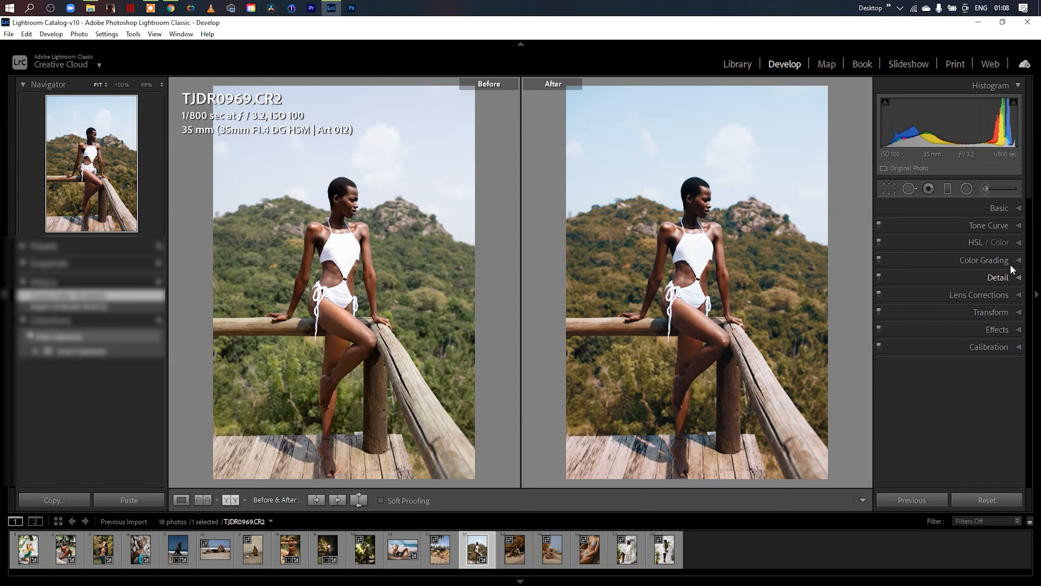
# - Set the railing photo's Blue luminance to -78 and Blue saturation to -30
pyautogui.click(1019, 245)
pyautogui.click(969, 262)
pyautogui.moveTo(959, 342); pyautogui.dragTo(930, 342)
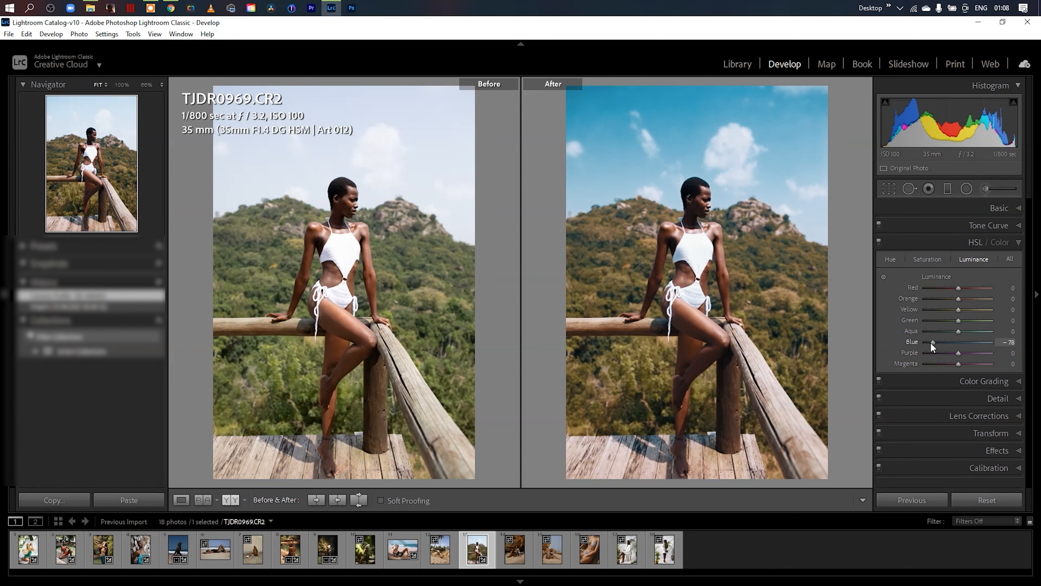
pyautogui.click(927, 258)
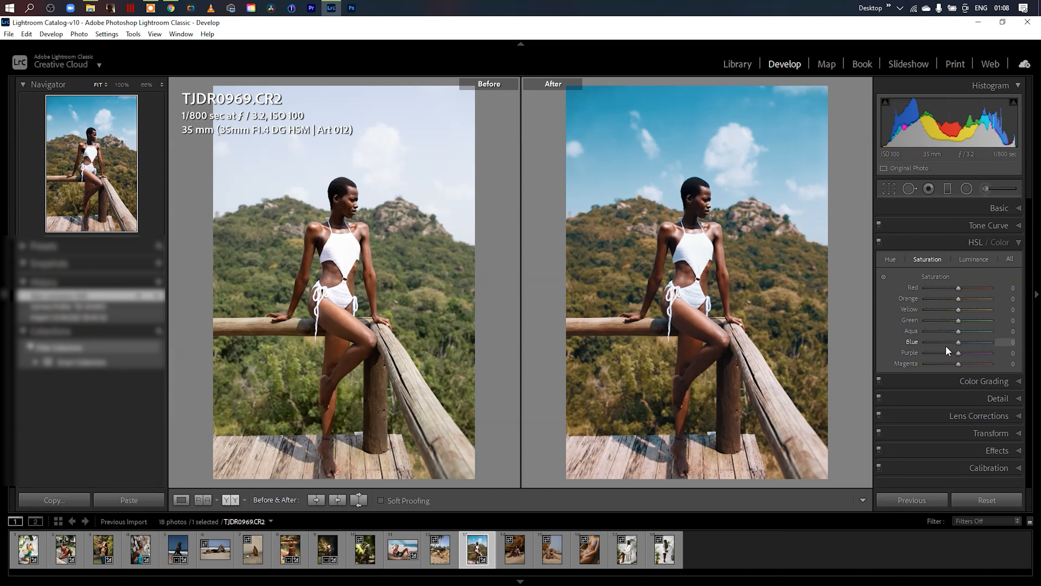
pyautogui.moveTo(956, 344); pyautogui.dragTo(946, 343)
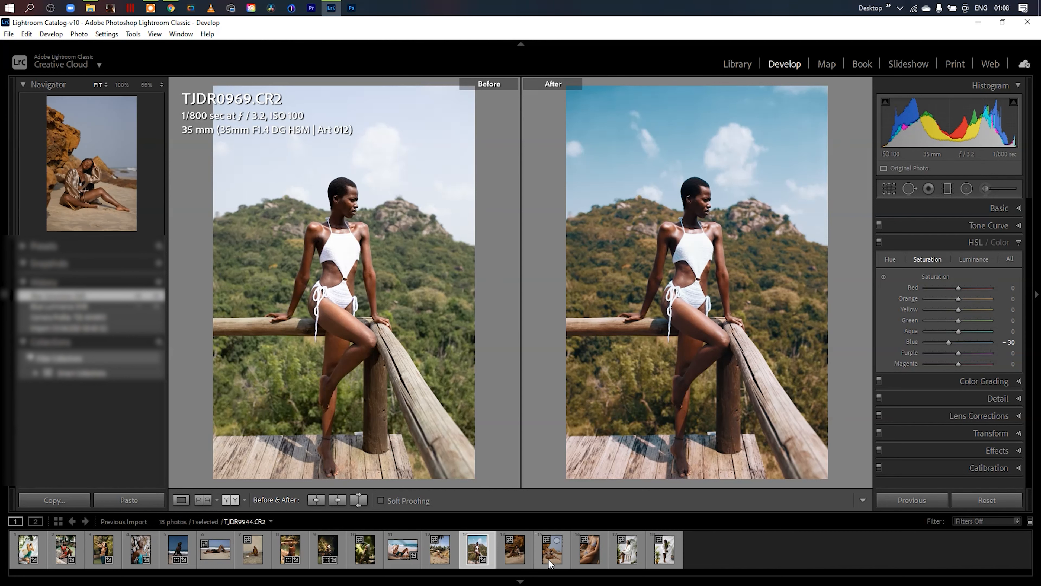
# - Apply the TJD STANDARD profile to the two rock and beach photos TJDR9929.CR2 and TJDR9944.CR2
pyautogui.click(518, 554)
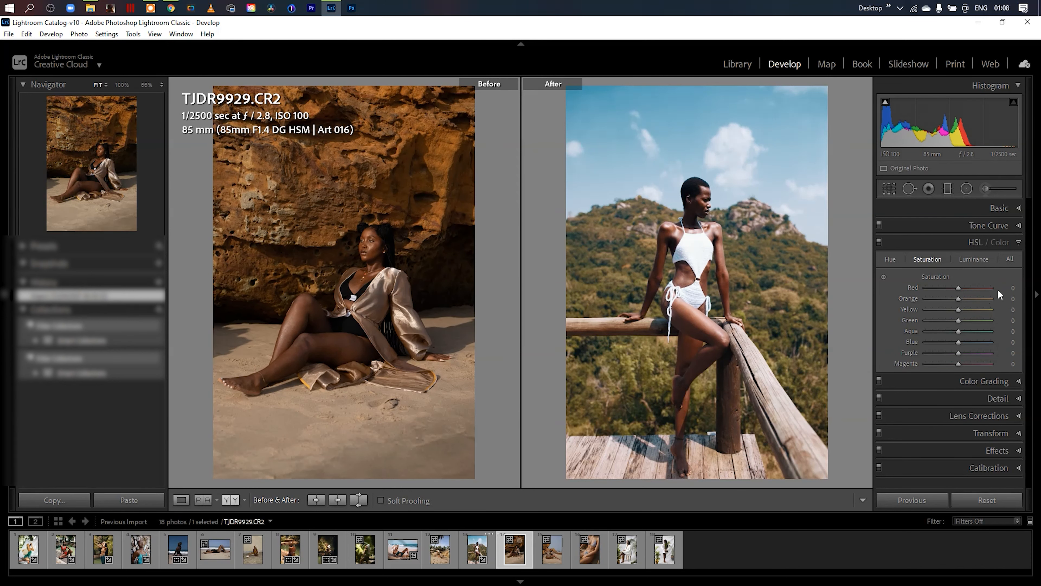
pyautogui.click(1024, 214)
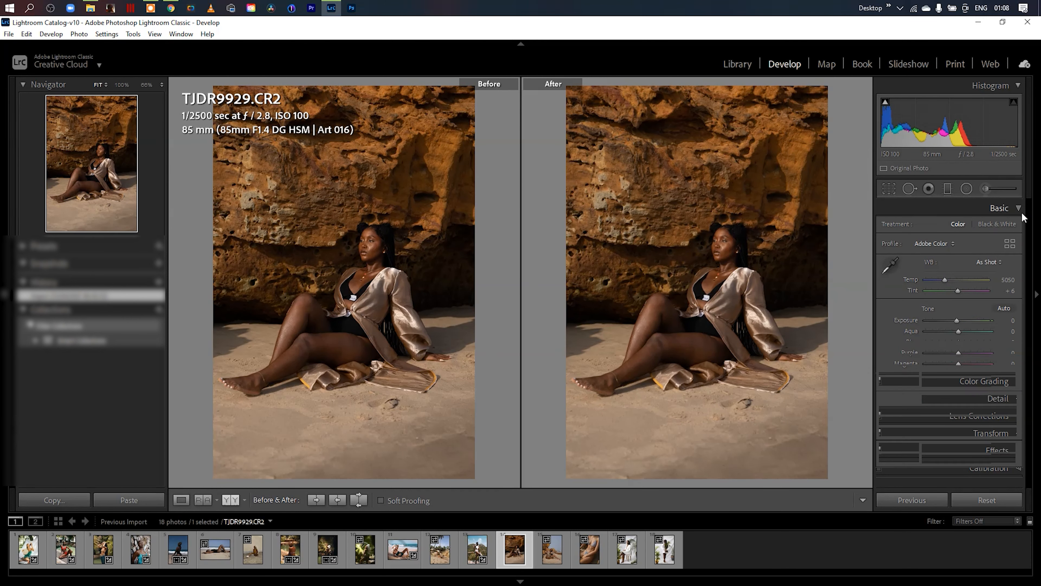
pyautogui.click(1010, 243)
pyautogui.click(910, 452)
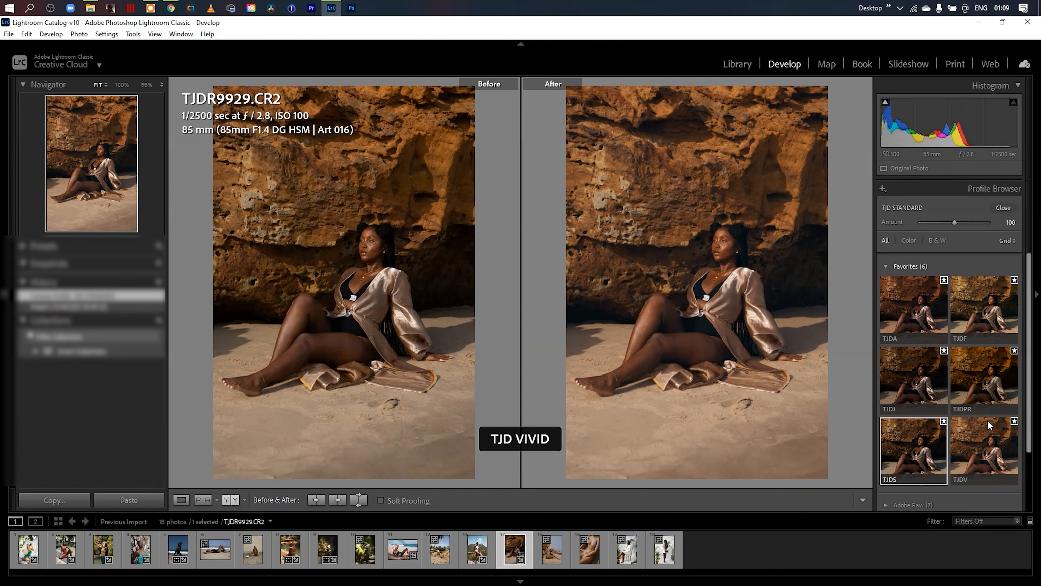
pyautogui.click(551, 560)
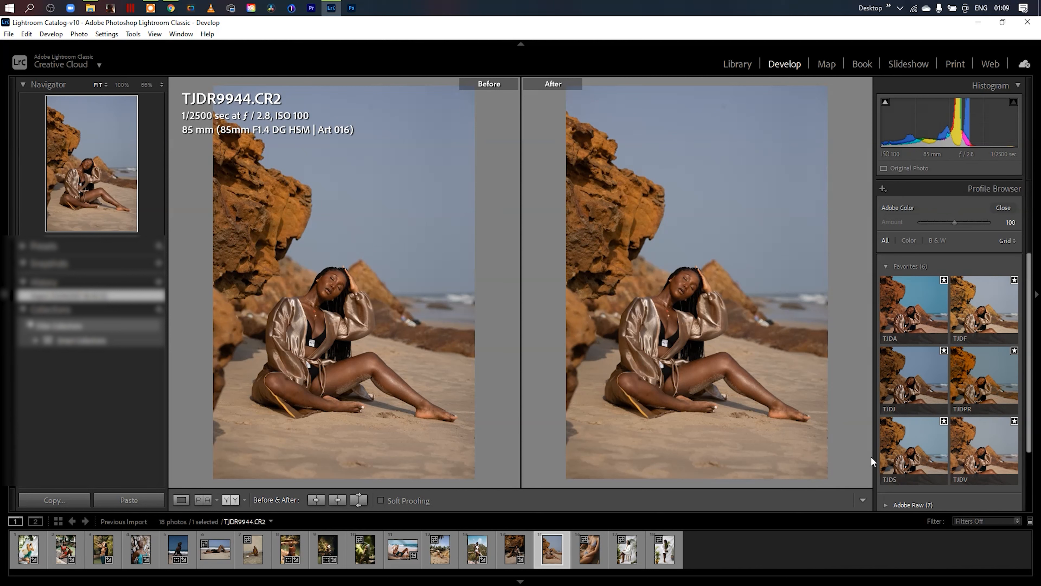
pyautogui.click(902, 447)
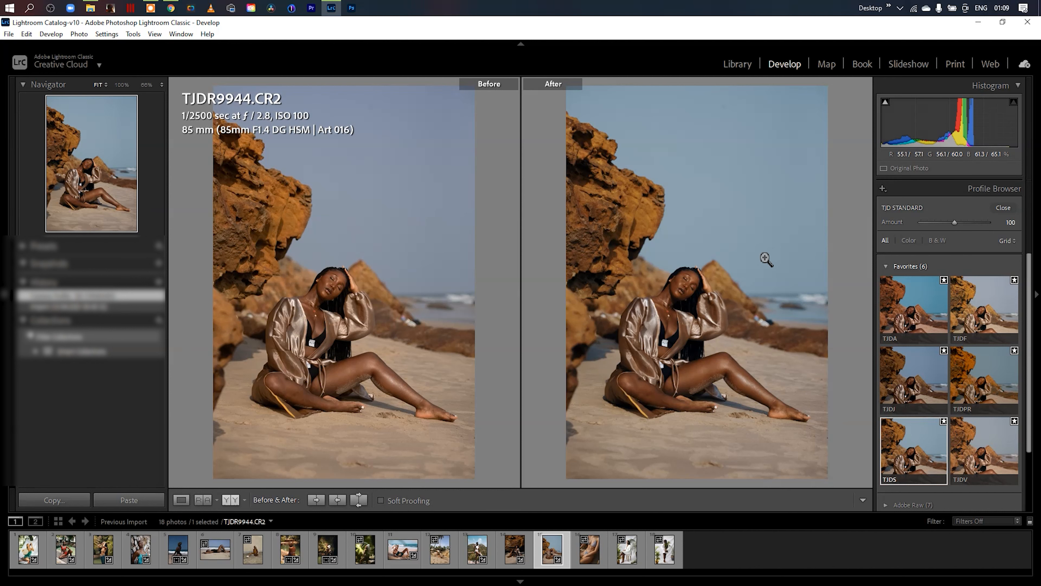
# - Preview TJD profiles such as TJD FILM on the photos TJDR0364.CR2, _MG_0063.CR2 and _MG_0004.CR2
pyautogui.click(593, 556)
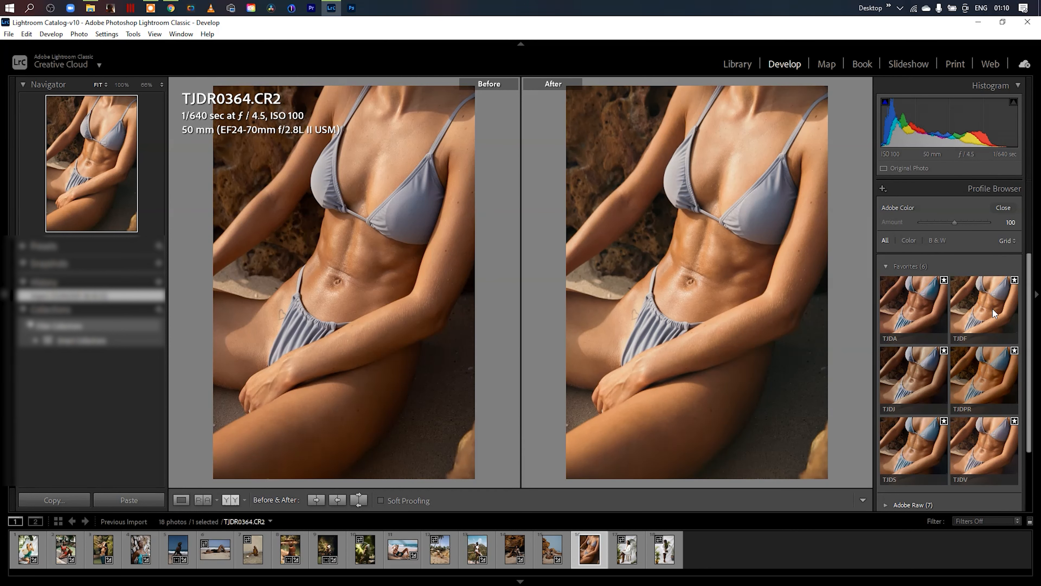
pyautogui.click(662, 554)
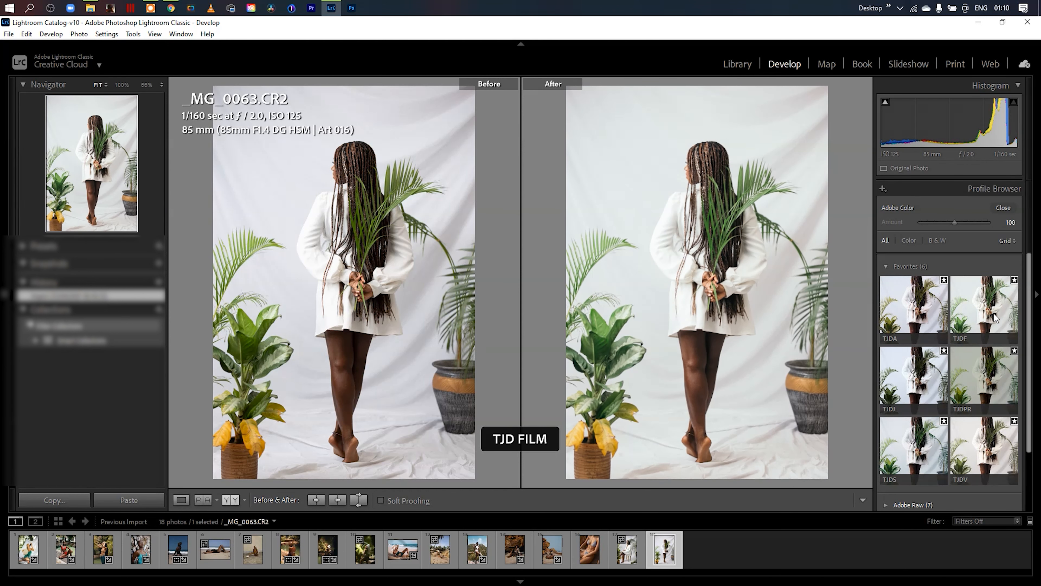
pyautogui.click(627, 550)
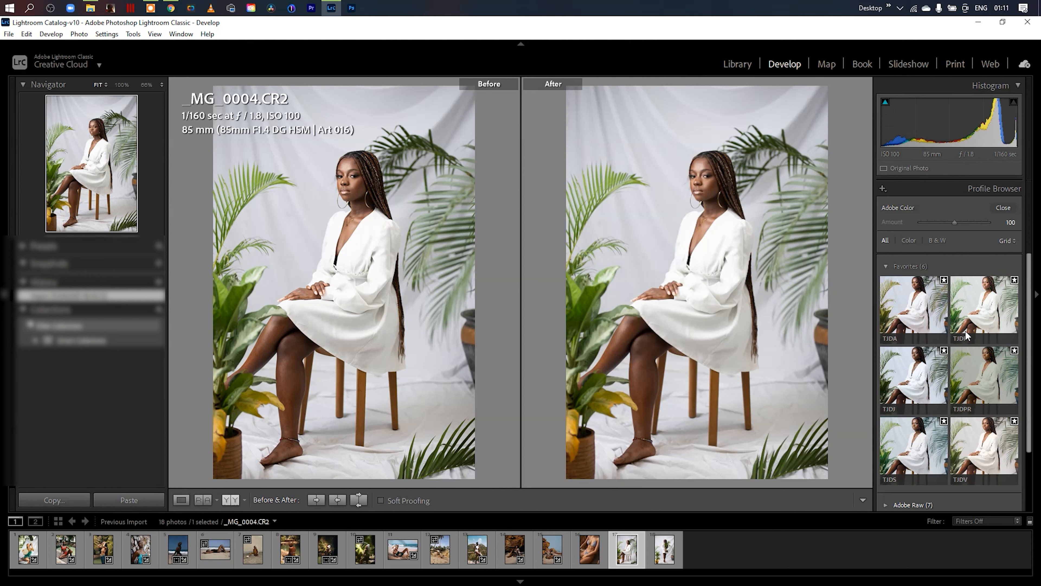
# - Apply the TJD FILM profile to the seated portrait _MG_0004.CR2 and set Whites to -100
pyautogui.click(1000, 316)
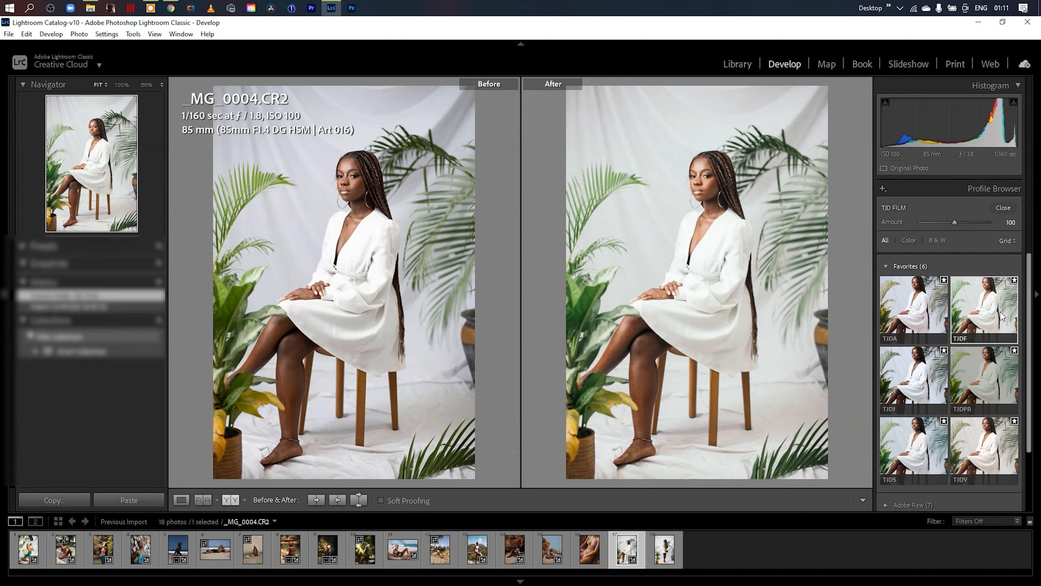
pyautogui.click(1003, 208)
pyautogui.scroll(-3, 1016, 328)
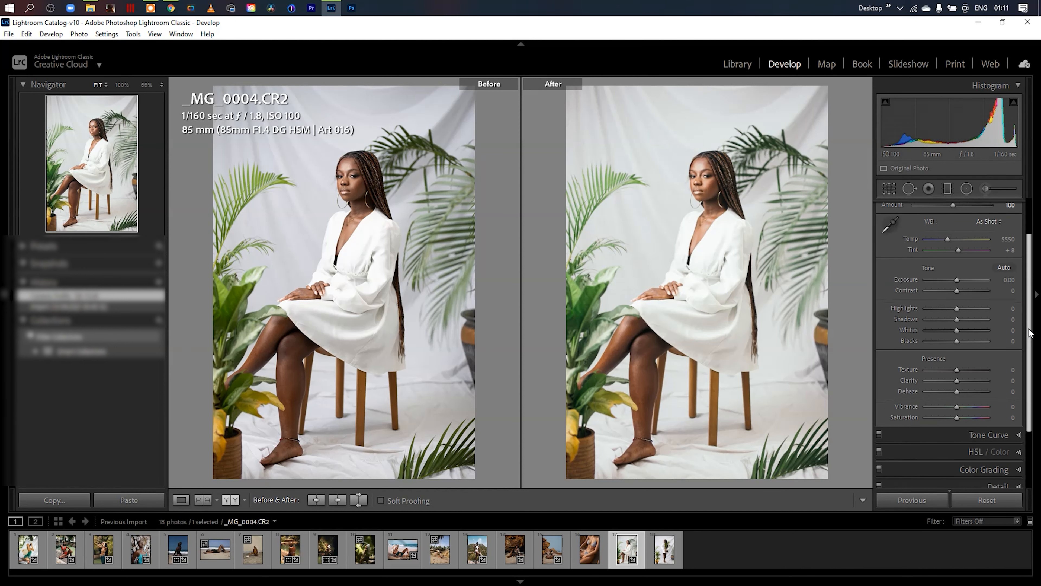
pyautogui.moveTo(957, 326); pyautogui.dragTo(881, 328)
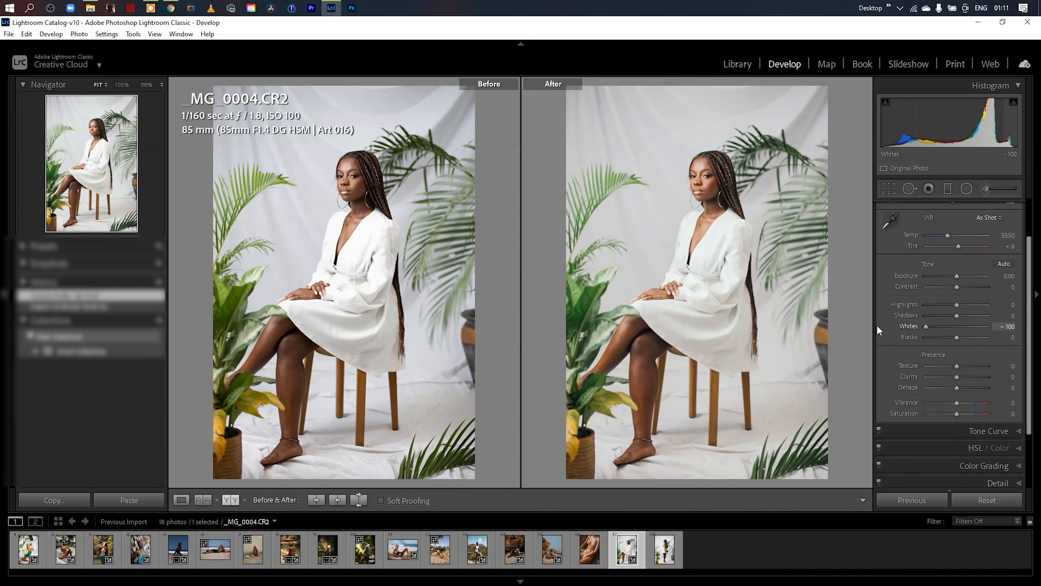
pyautogui.scroll(3, 996, 254)
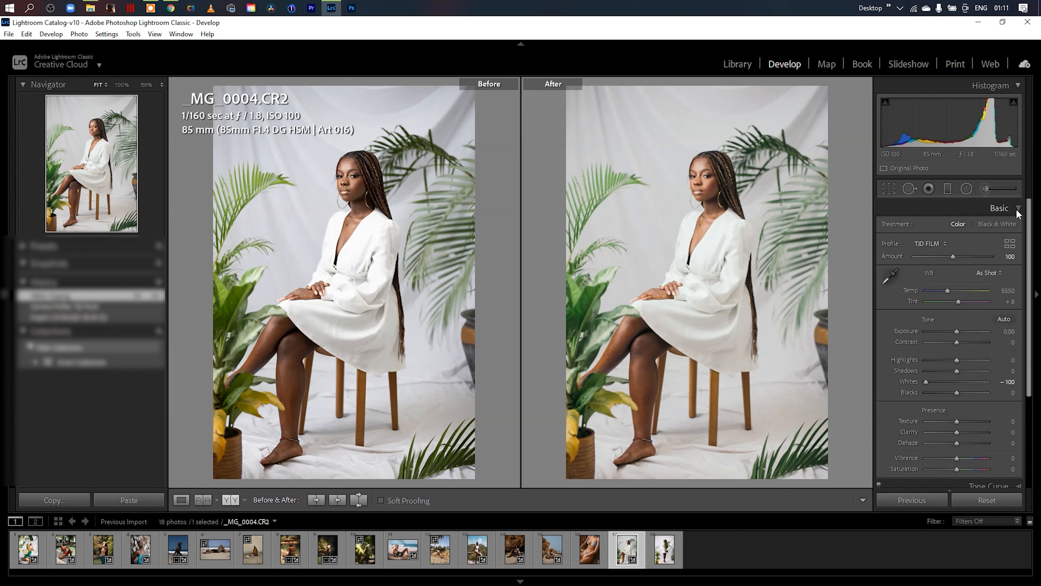
pyautogui.click(1000, 208)
# - Lower the highlights luminance in Color Grading and reduce the seated portrait's Exposure to -0.38
pyautogui.click(1015, 260)
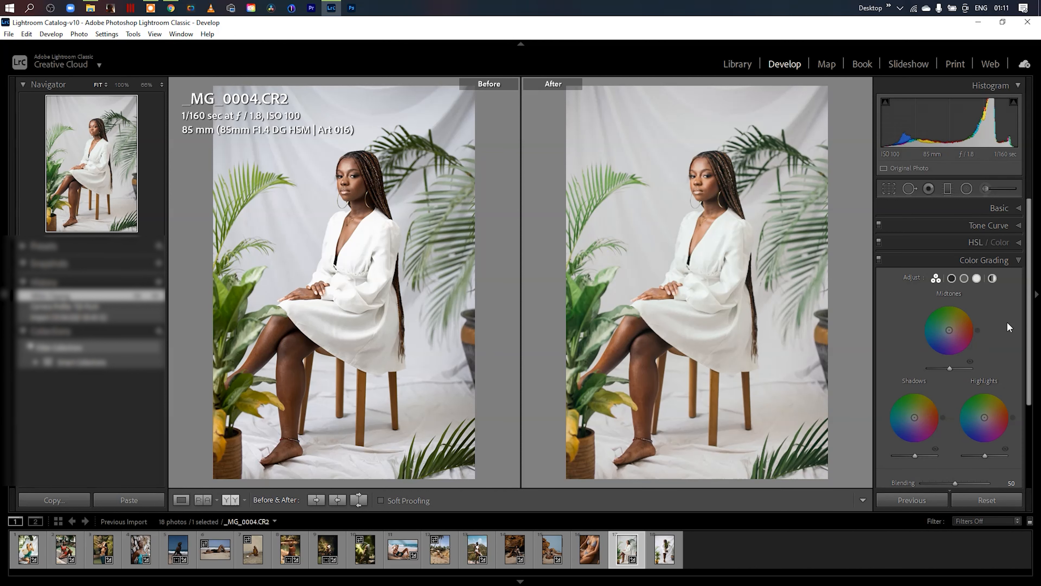
pyautogui.moveTo(977, 456); pyautogui.dragTo(965, 456)
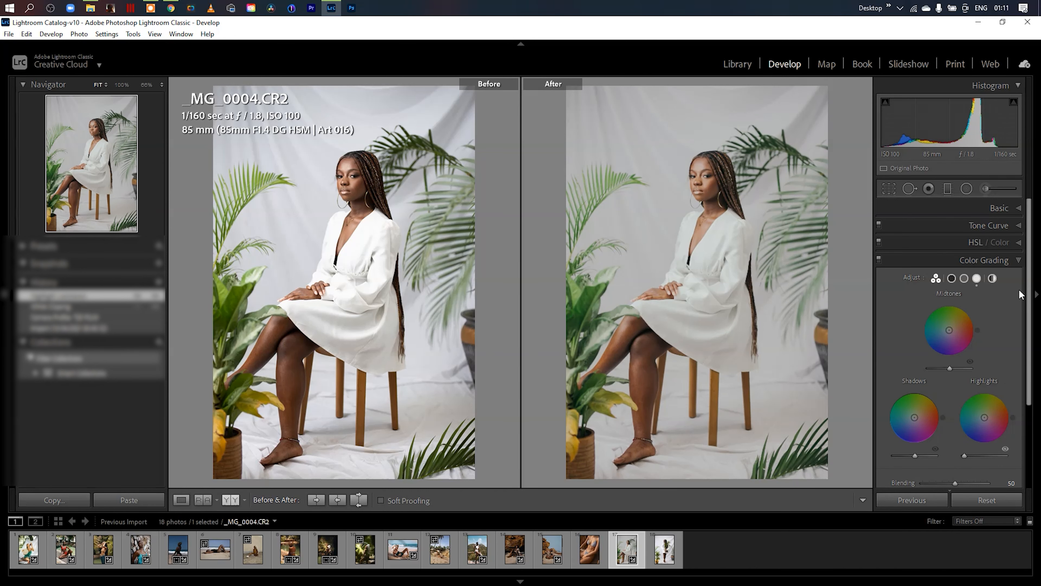
pyautogui.click(1019, 259)
pyautogui.moveTo(950, 129); pyautogui.dragTo(939, 129)
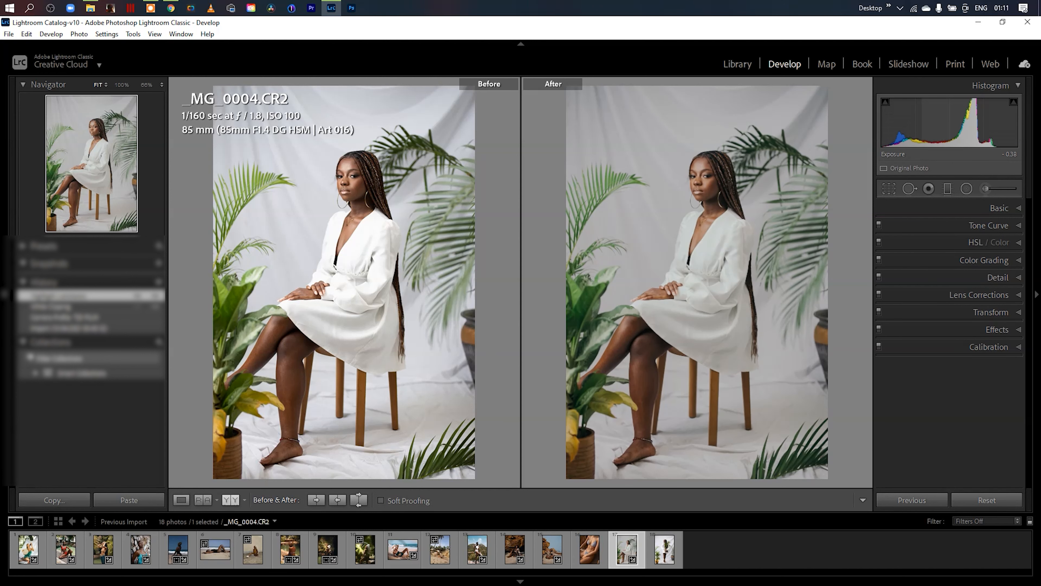
# - Fade the tone curve by slightly lowering its white point and raising its black point
pyautogui.click(1020, 226)
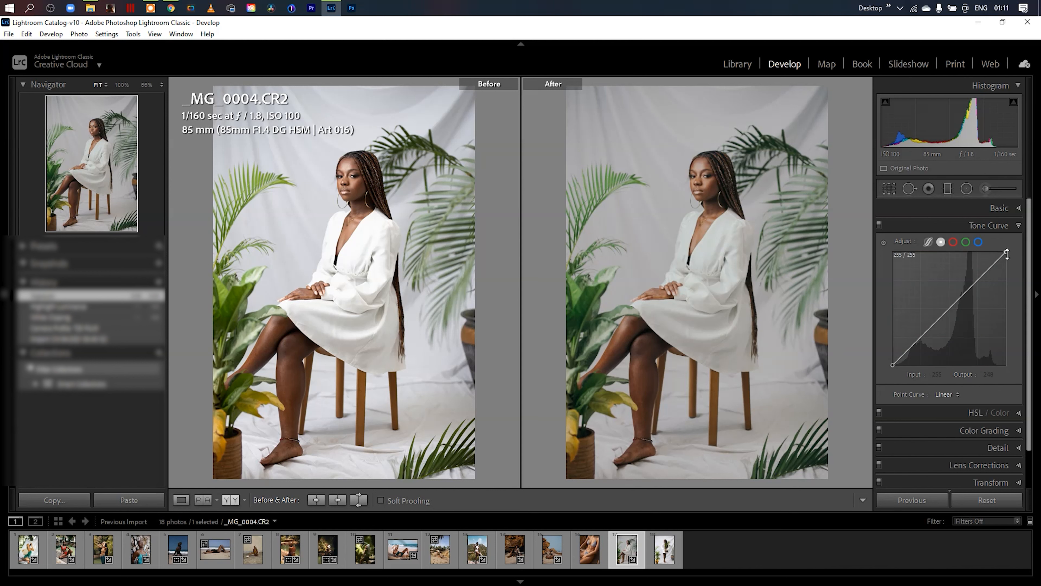
pyautogui.moveTo(1007, 252); pyautogui.dragTo(1007, 257)
pyautogui.moveTo(893, 365); pyautogui.dragTo(892, 361)
pyautogui.click(1018, 225)
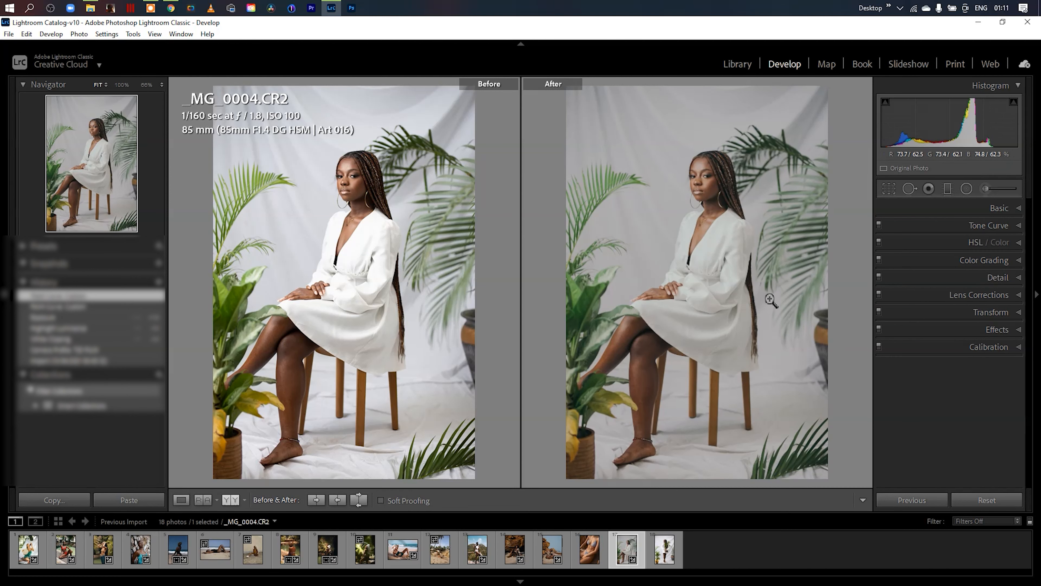
# - Add grain to the seated portrait with an Amount of 20
pyautogui.click(1017, 330)
pyautogui.moveTo(926, 442); pyautogui.dragTo(941, 440)
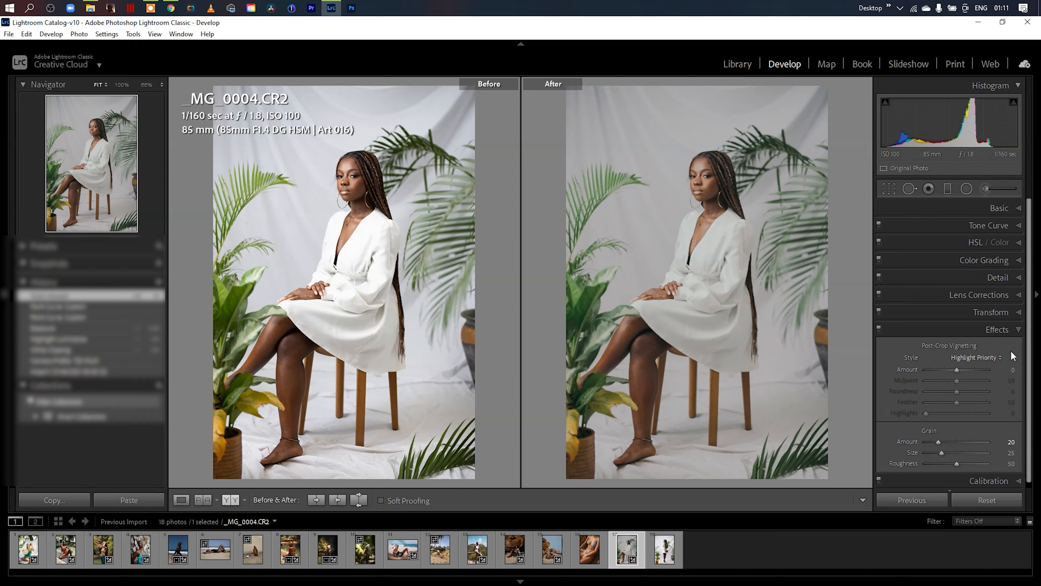
pyautogui.click(1020, 330)
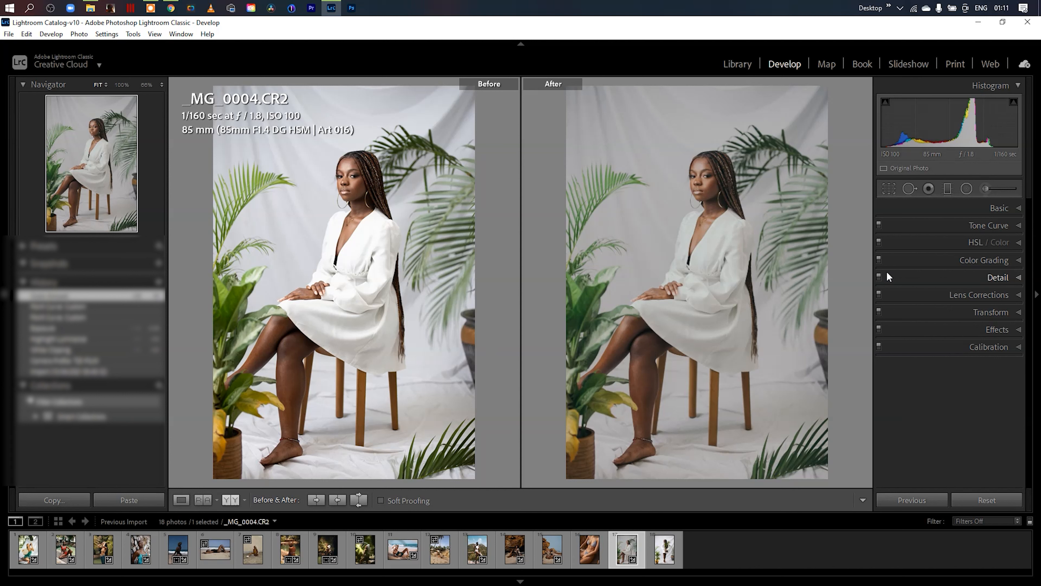
# - Lower the Orange luminance, then set Orange saturation to +13 and Orange hue to +2
pyautogui.click(967, 242)
pyautogui.click(969, 262)
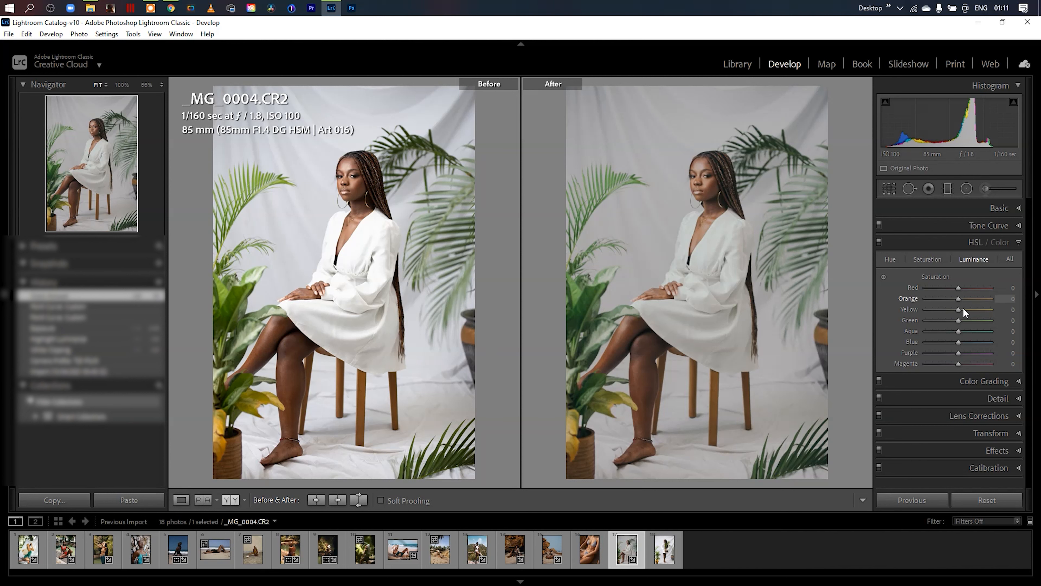
pyautogui.moveTo(958, 299); pyautogui.dragTo(950, 302)
pyautogui.click(938, 260)
pyautogui.moveTo(961, 299); pyautogui.dragTo(964, 299)
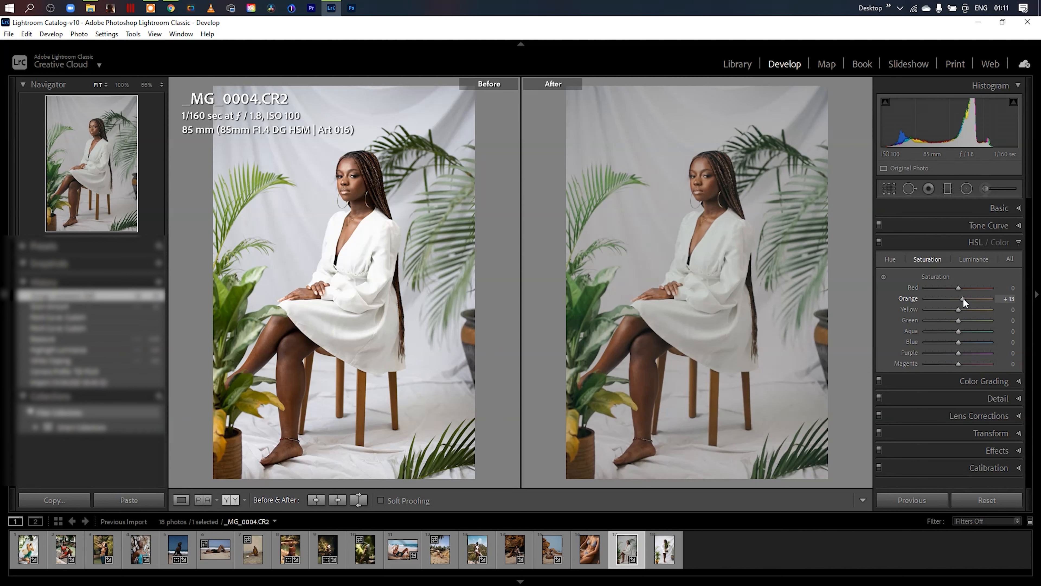
pyautogui.click(888, 261)
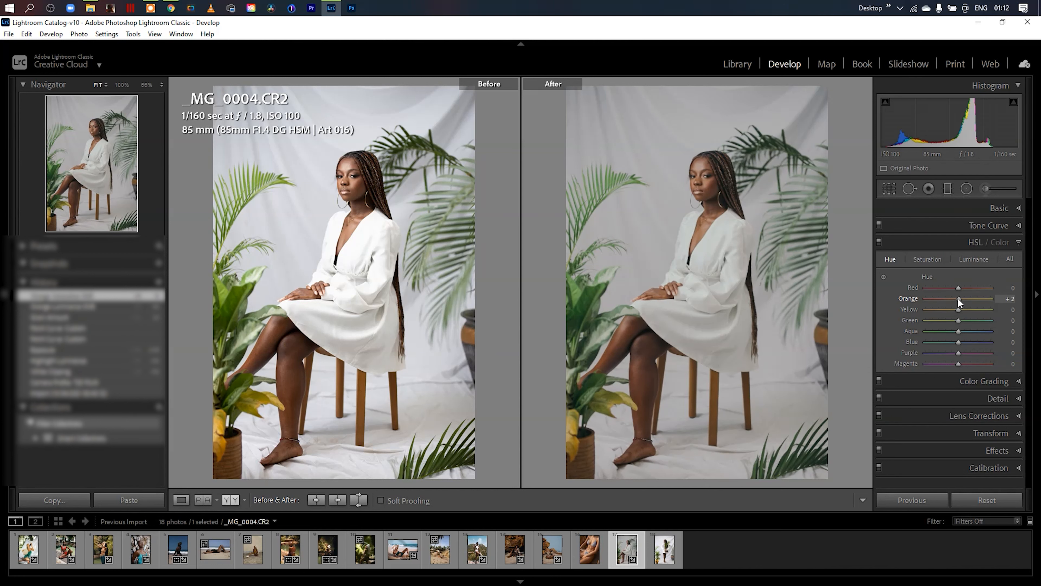
pyautogui.click(1018, 243)
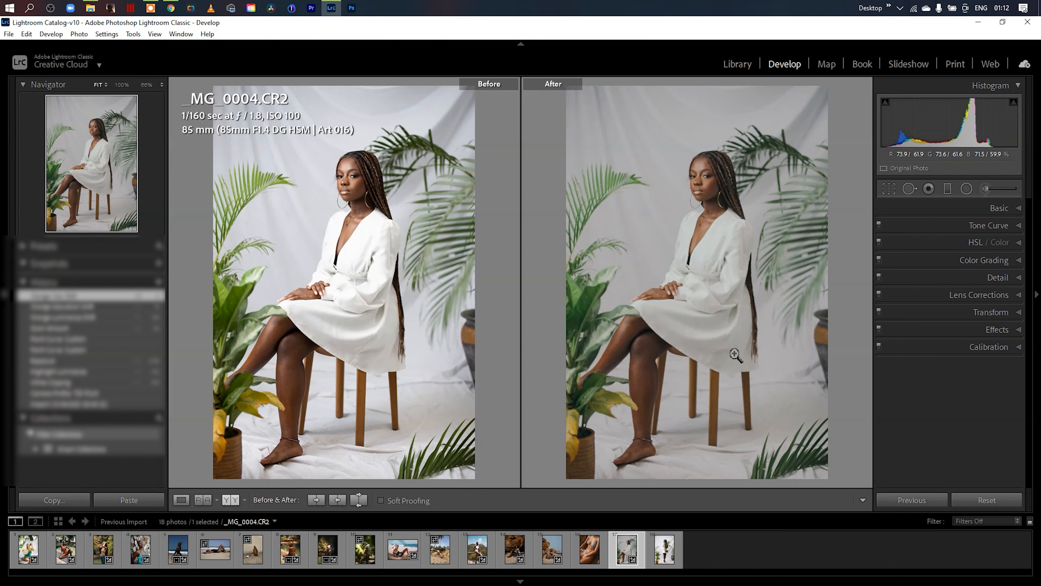
# - Switch to the reclining beach photo _JDR0551.CR2 and apply the TJD NEUTRAL profile from the user profiles
pyautogui.click(1019, 210)
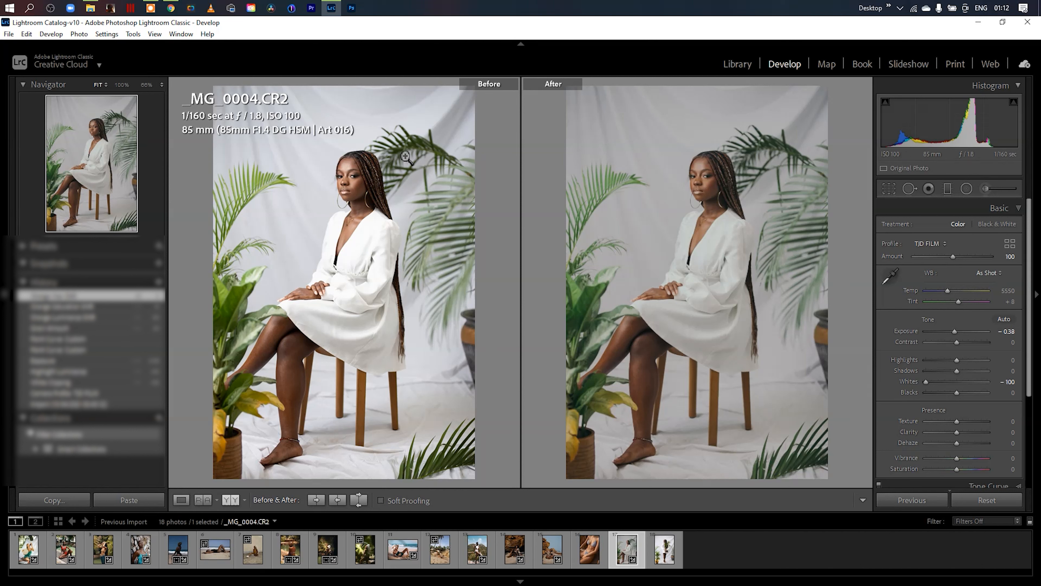
pyautogui.press('Right')
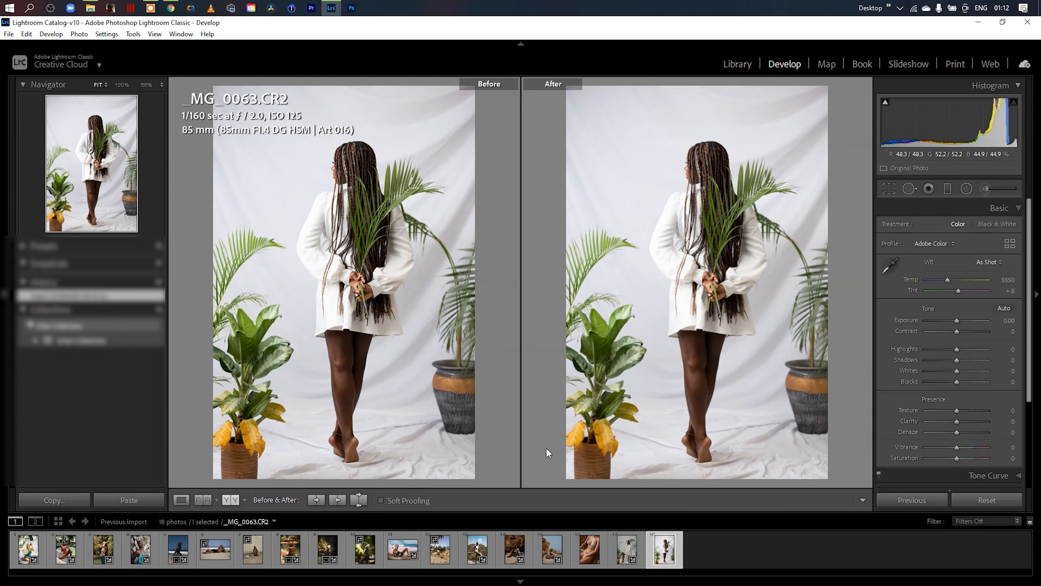
pyautogui.click(216, 549)
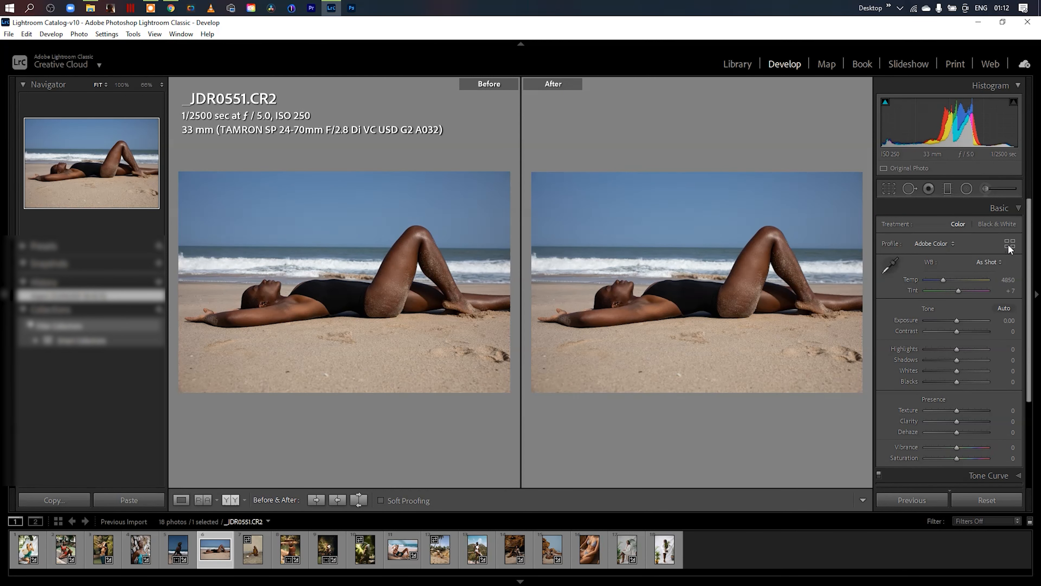
pyautogui.click(1009, 245)
pyautogui.click(972, 269)
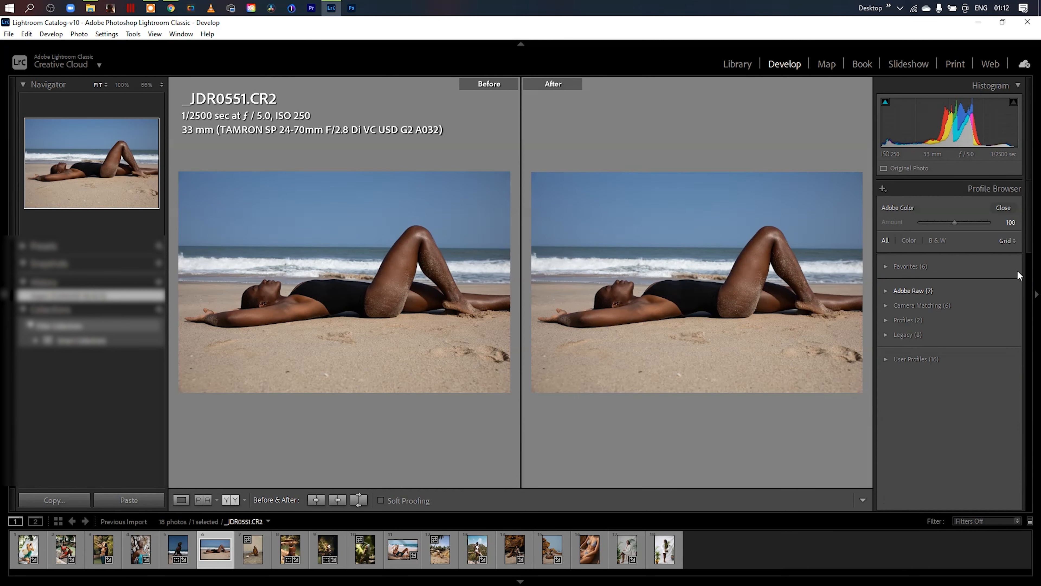
pyautogui.click(891, 363)
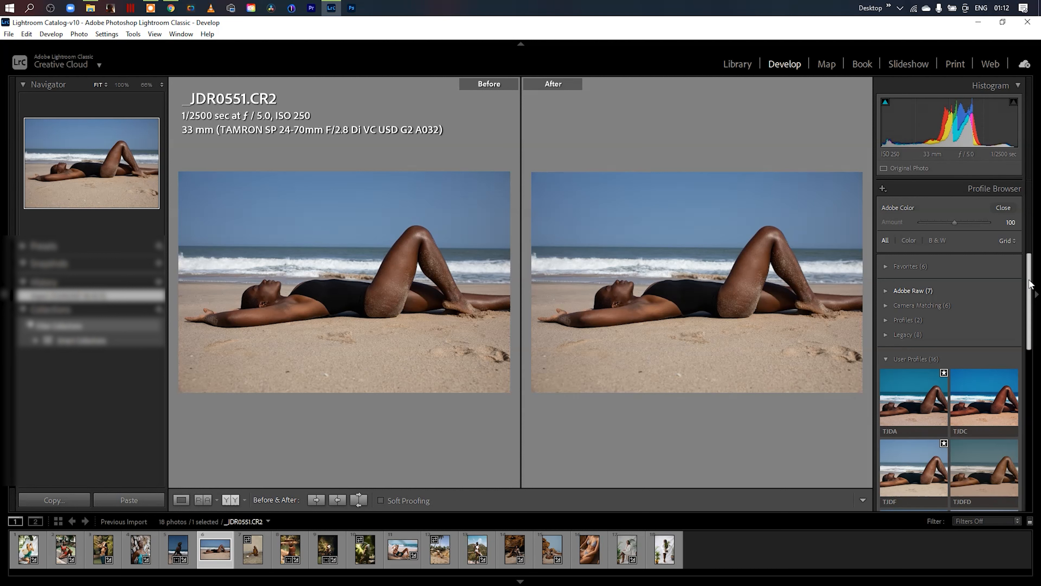
pyautogui.moveTo(1031, 283); pyautogui.dragTo(1039, 402)
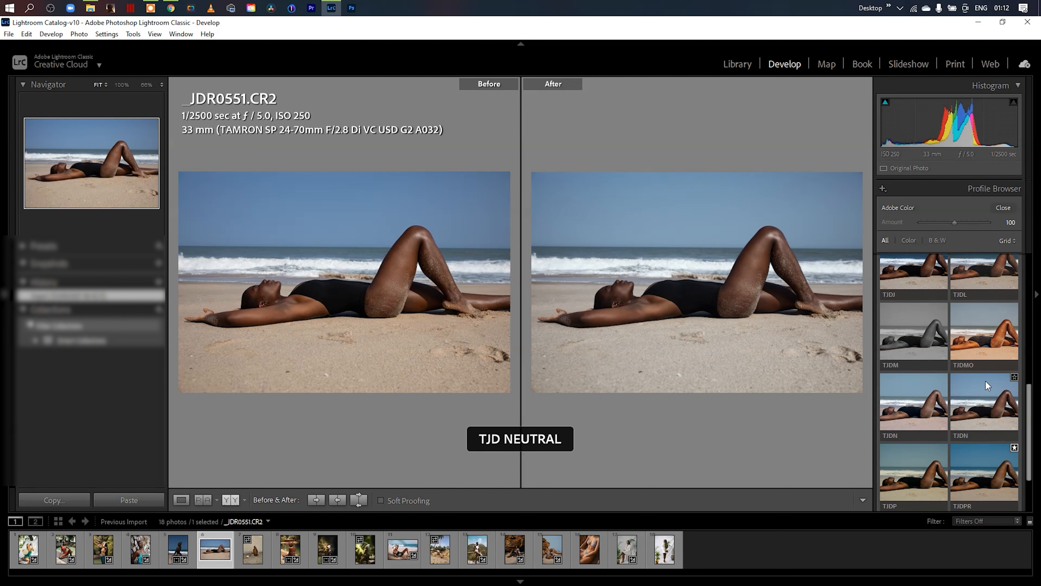
pyautogui.click(993, 400)
pyautogui.click(1003, 208)
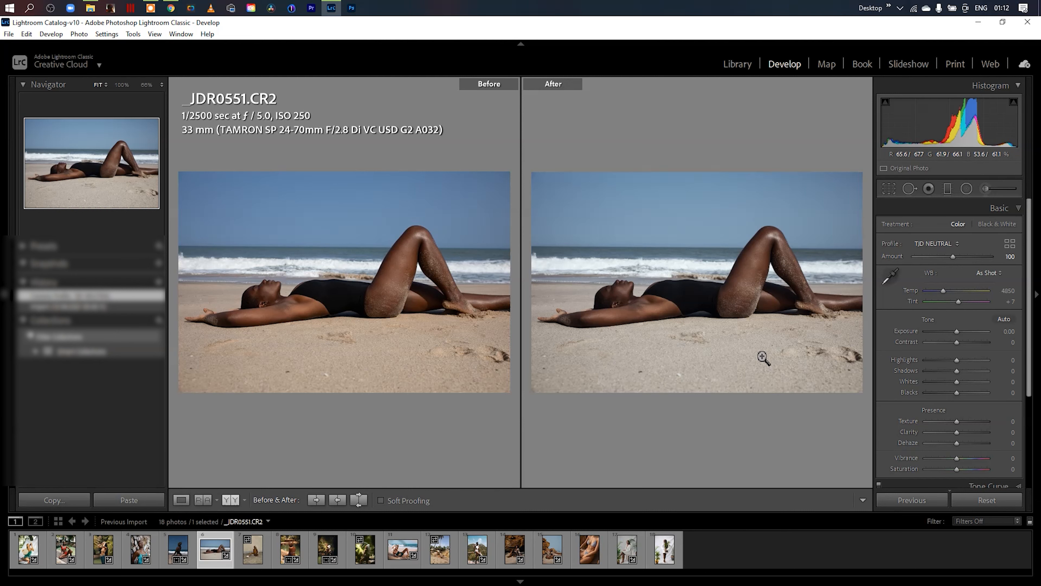
# - Straighten the beach photo to an angle of -0.45 and apply the crop
pyautogui.click(888, 188)
pyautogui.moveTo(841, 196); pyautogui.dragTo(850, 189)
pyautogui.moveTo(521, 474); pyautogui.dragTo(529, 486)
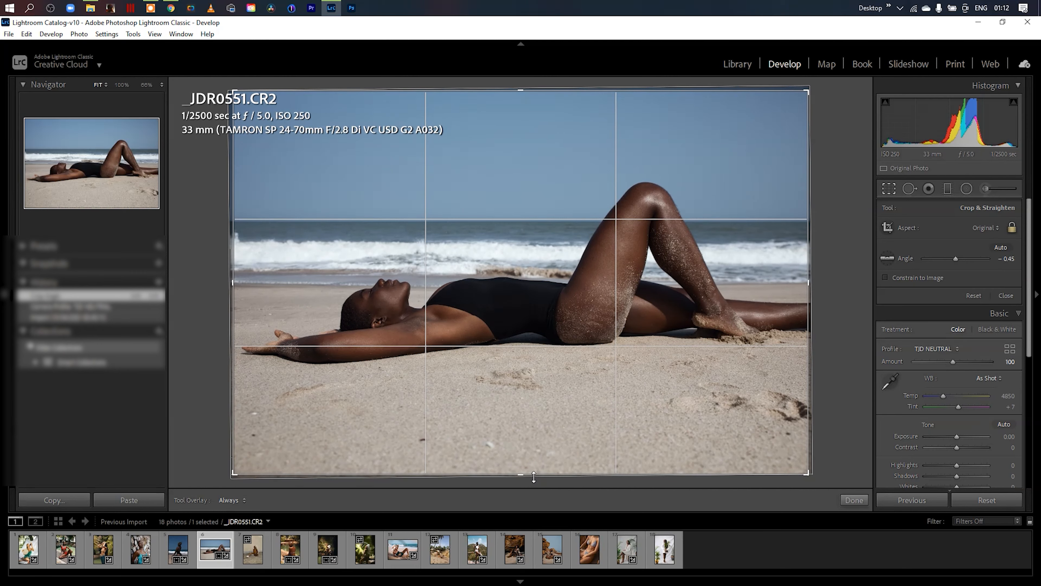
pyautogui.click(855, 499)
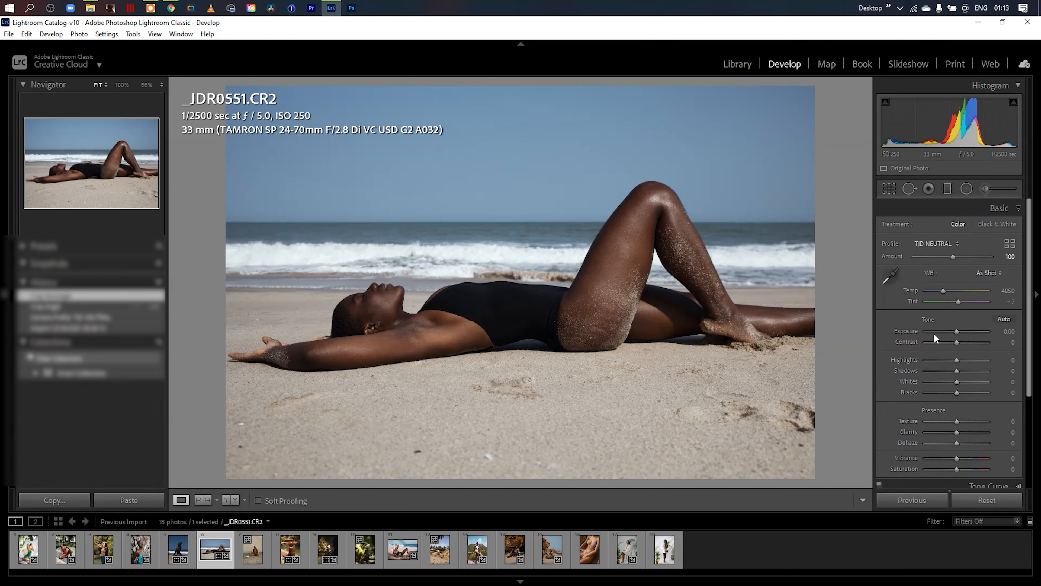
# - Set the beach photo's Temp to 5100 and Highlights to -16, and collapse the Basic adjustments
pyautogui.moveTo(1009, 292); pyautogui.dragTo(1014, 292)
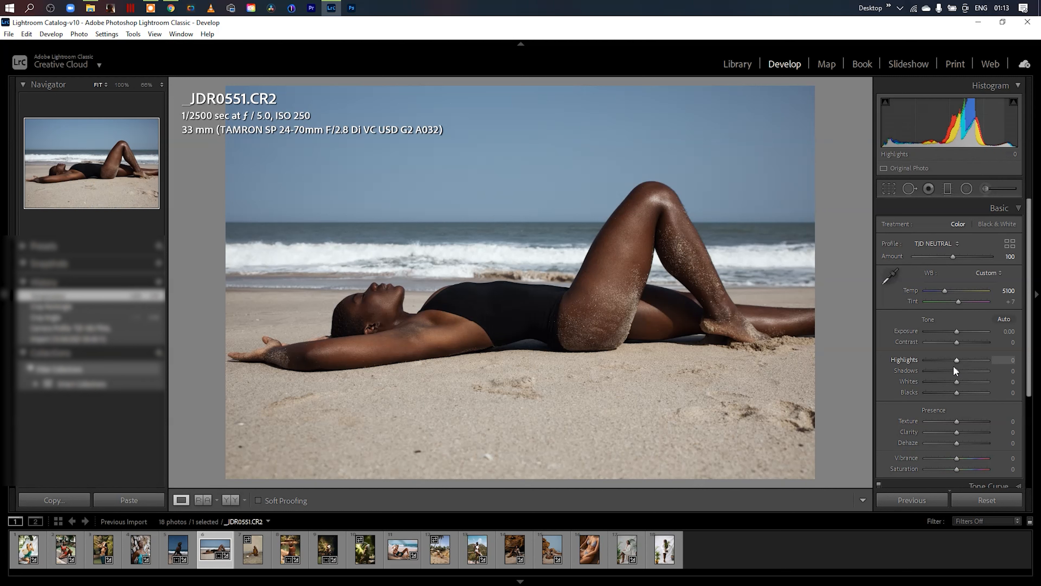
pyautogui.moveTo(958, 362)
pyautogui.mouseDown()
pyautogui.moveTo(938, 361)
pyautogui.moveTo(951, 362)
pyautogui.mouseUp()
pyautogui.click(1018, 208)
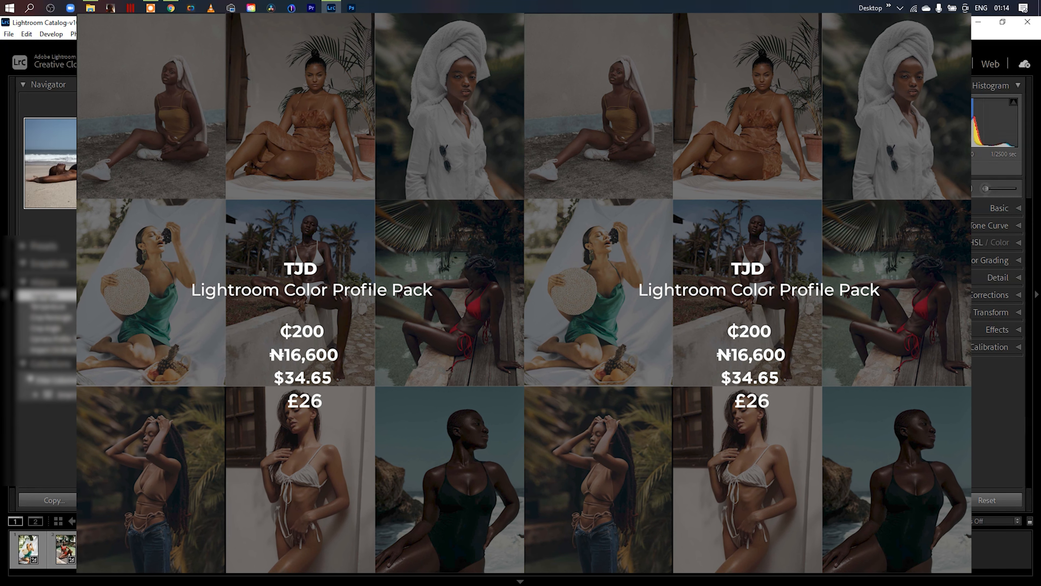
# - Reopen the Profile Browser, collapse the user profiles, and look through the favorite TJD profiles
pyautogui.click(1002, 208)
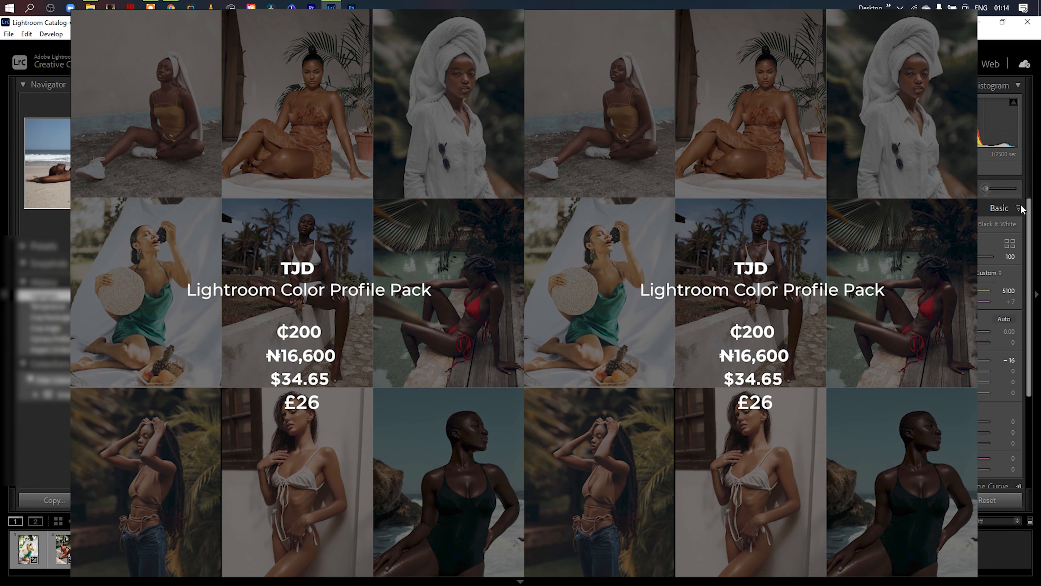
pyautogui.click(1010, 243)
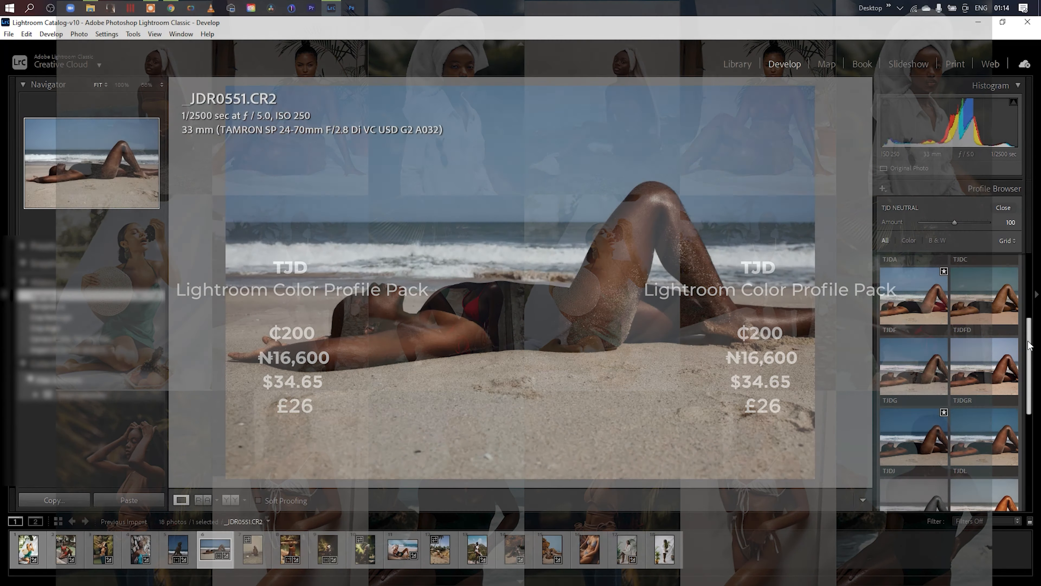
pyautogui.moveTo(1029, 411); pyautogui.dragTo(1030, 279)
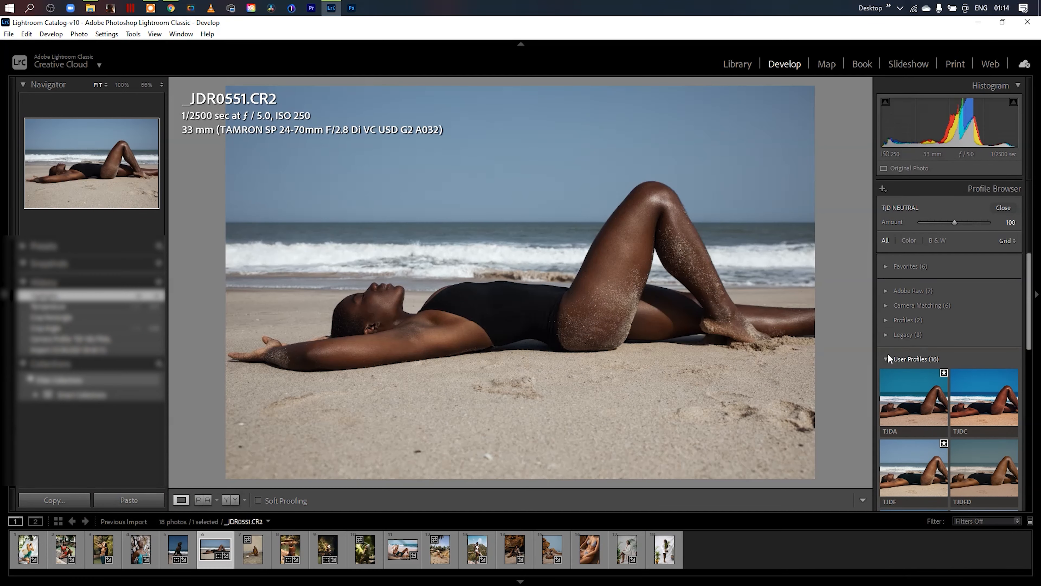
pyautogui.click(952, 353)
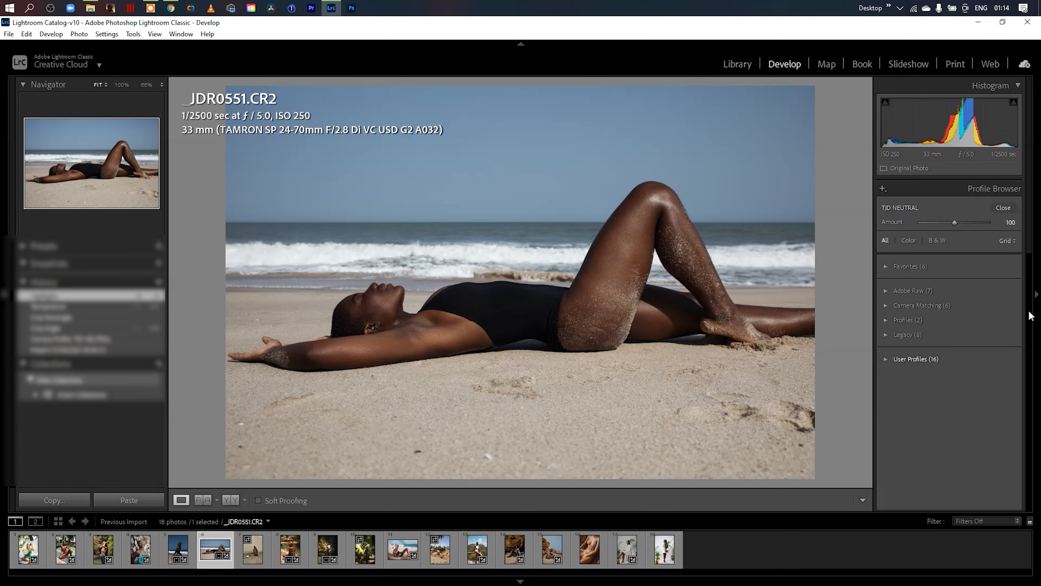
pyautogui.click(885, 267)
pyautogui.scroll(-5, 1028, 348)
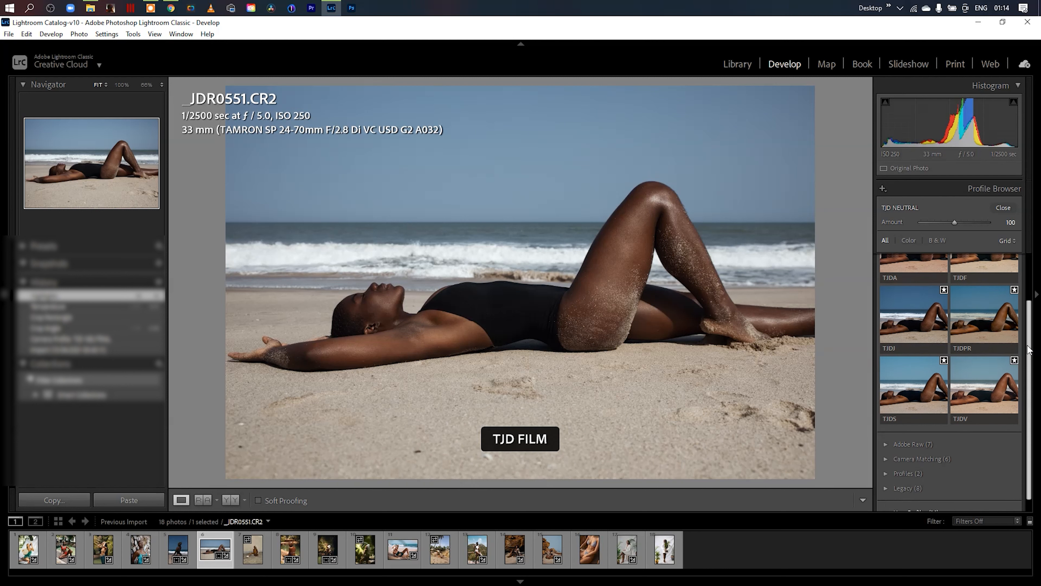
pyautogui.scroll(4, 1028, 348)
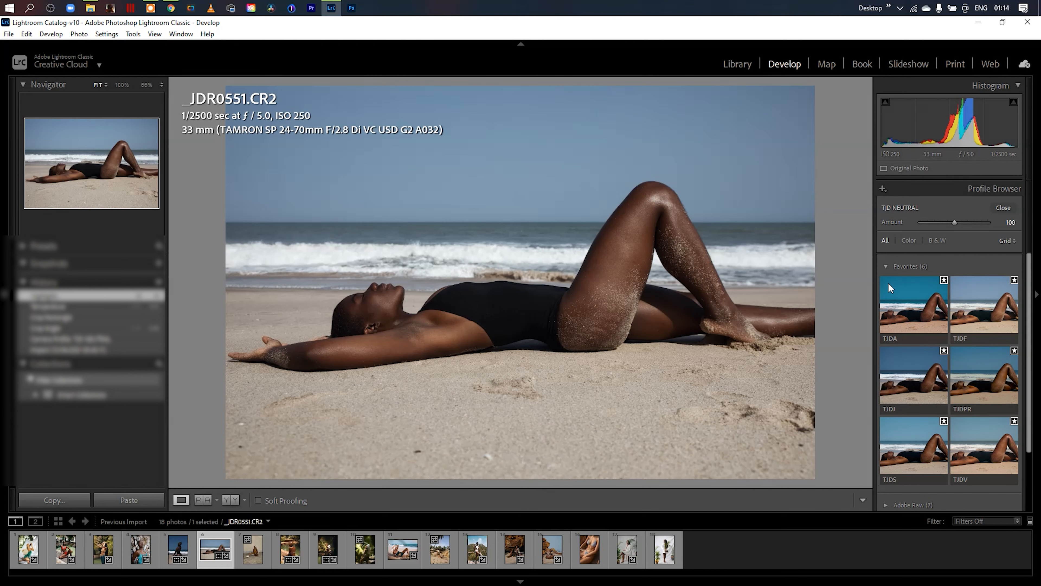